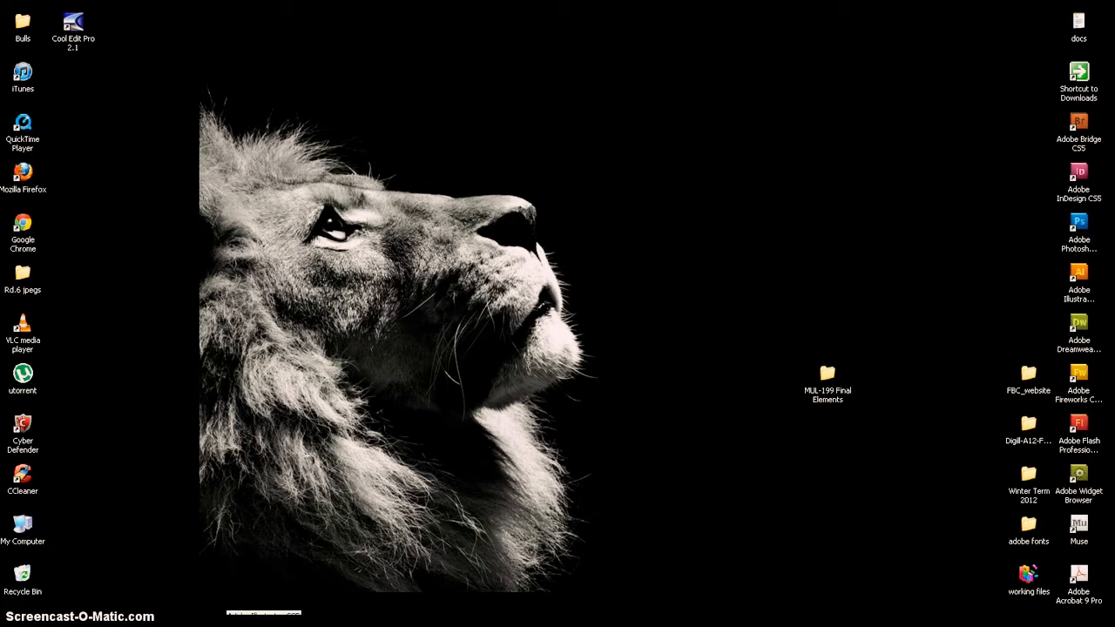
# - Switch to Adobe Illustrator and start a new document named SOLO with the advanced options expanded
pyautogui.click(244, 624)
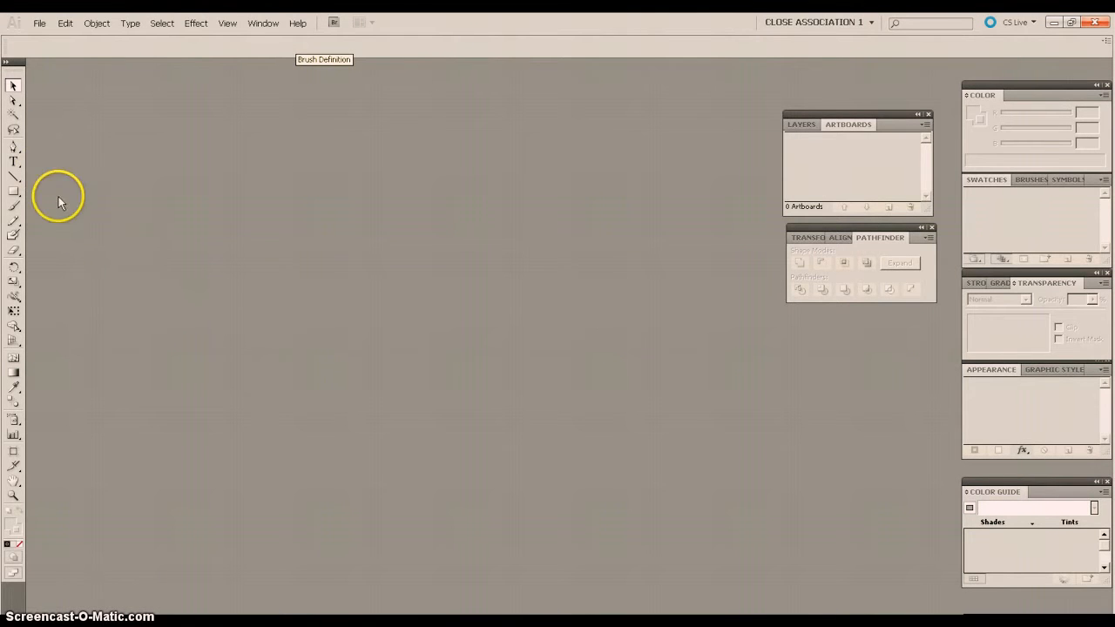
pyautogui.click(41, 26)
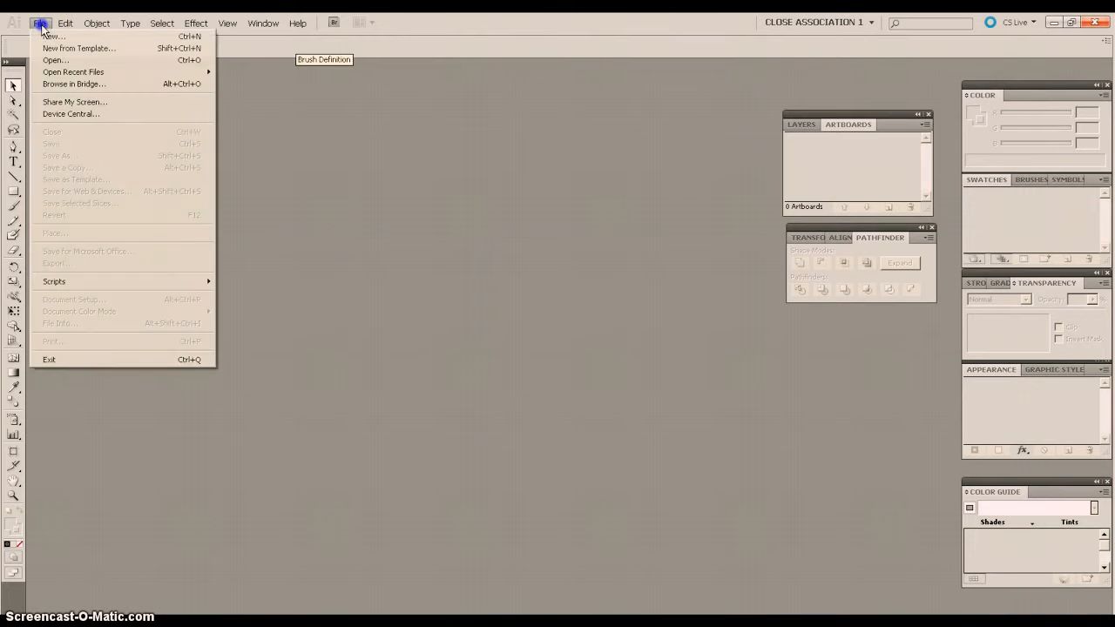
pyautogui.click(47, 39)
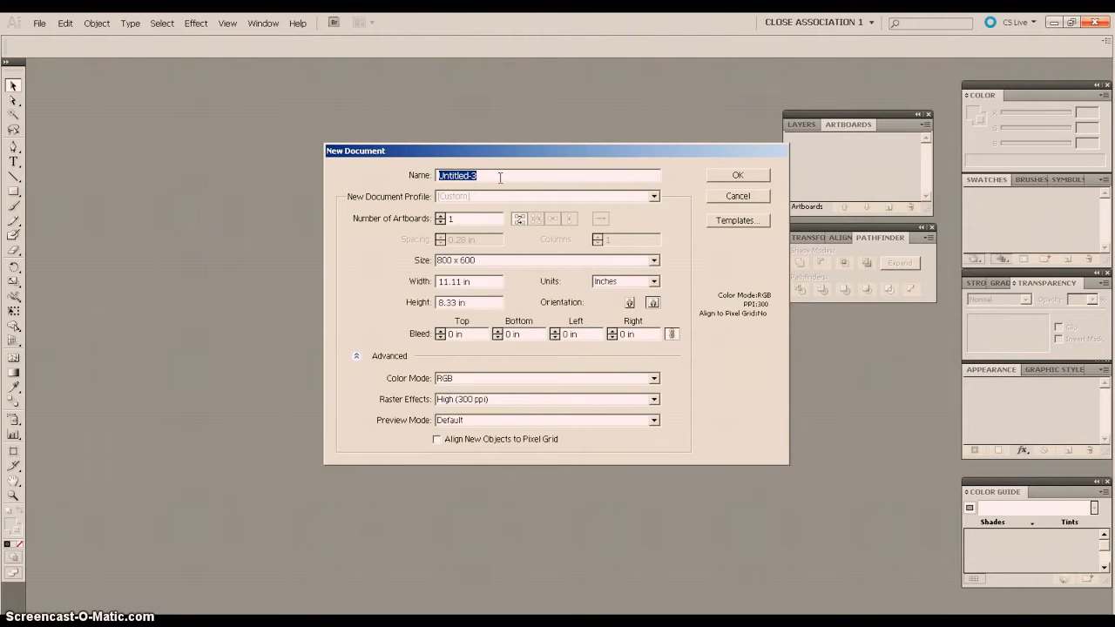
pyautogui.write('SOLO')
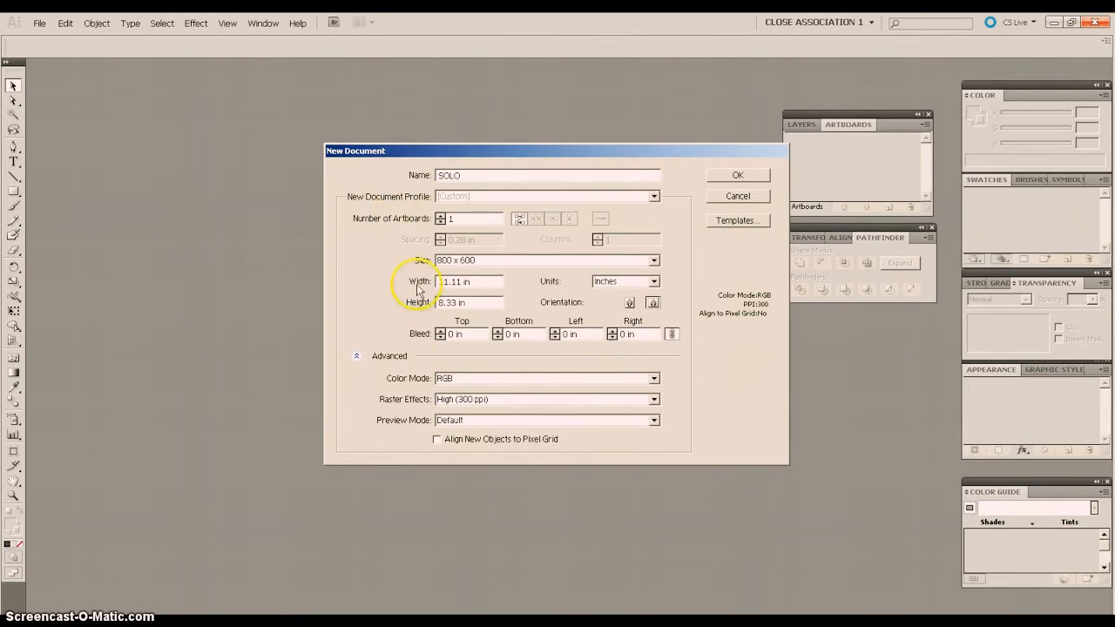
pyautogui.click(356, 359)
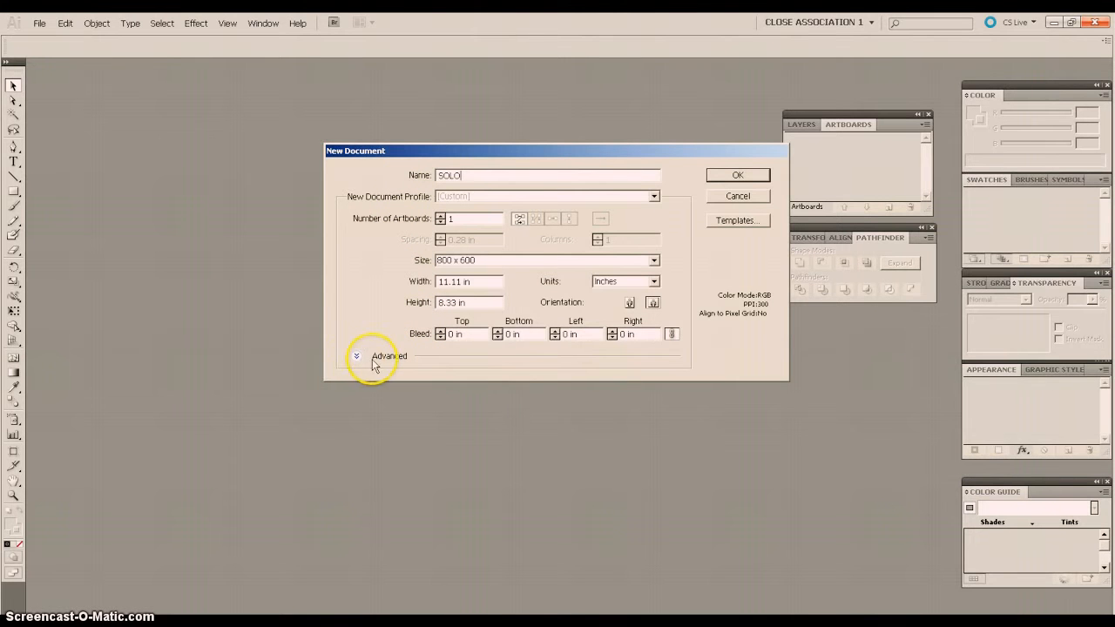
pyautogui.click(356, 357)
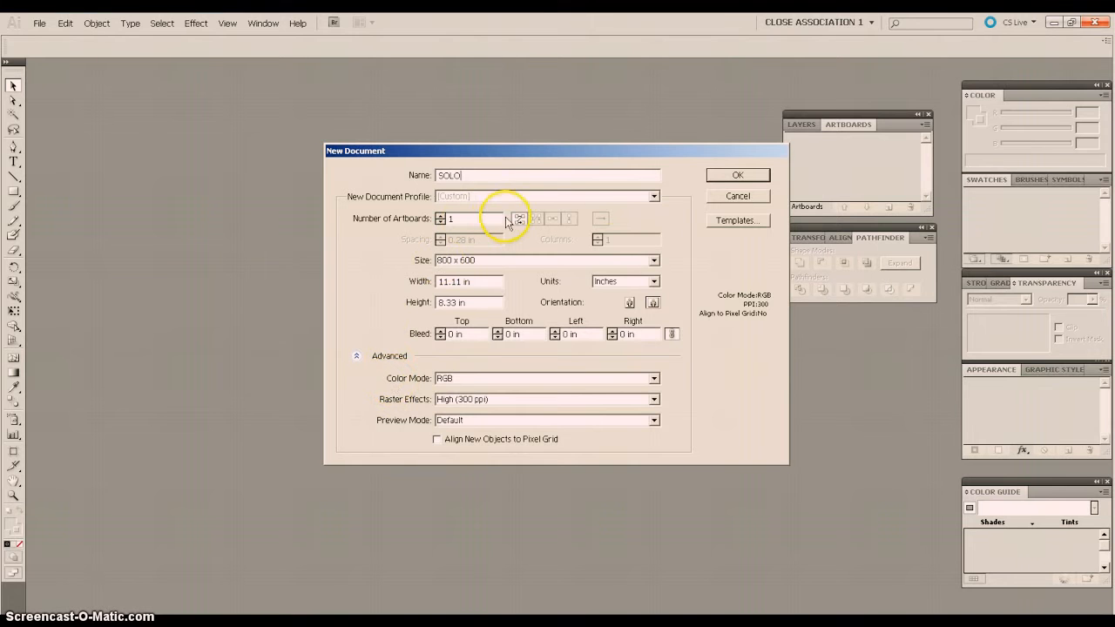
# - Set the new document's profile to Basic RGB and its units to inches
pyautogui.click(653, 197)
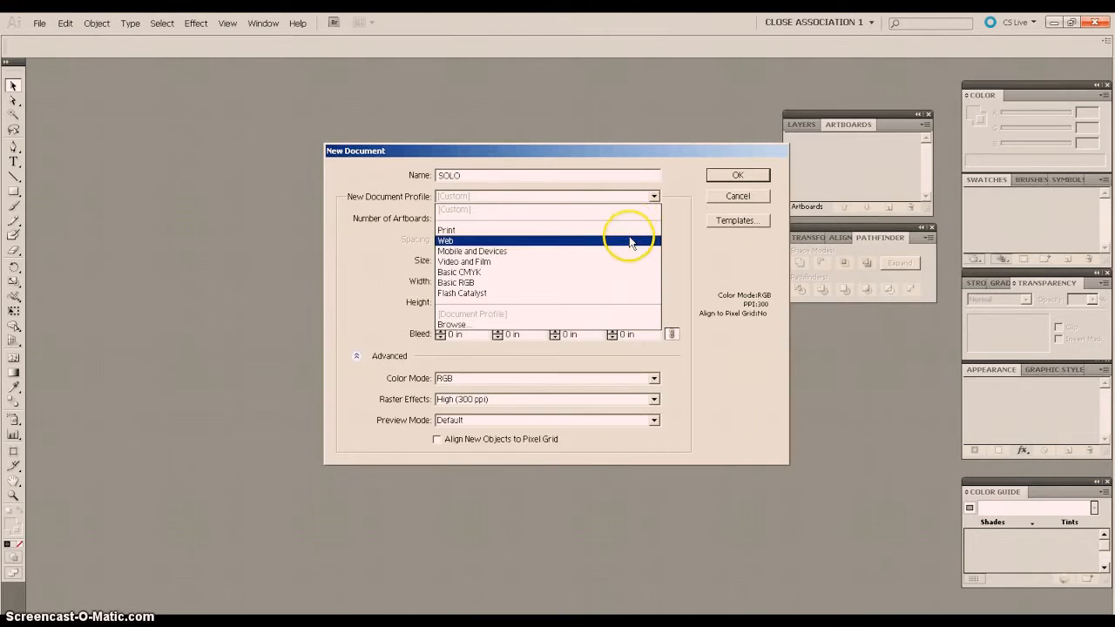
pyautogui.click(573, 285)
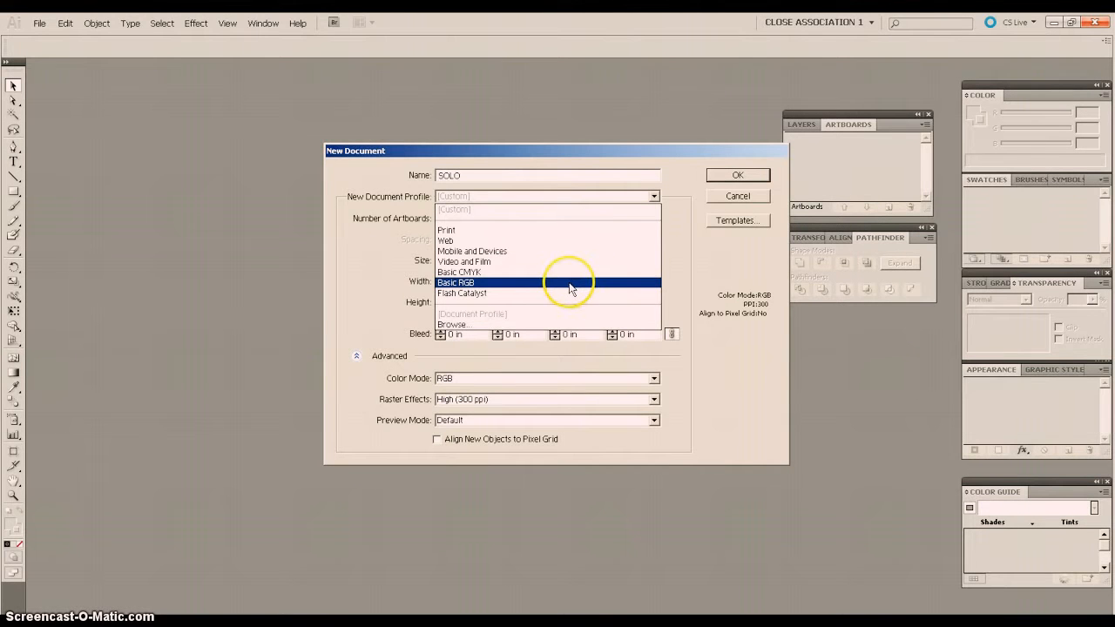
pyautogui.click(569, 283)
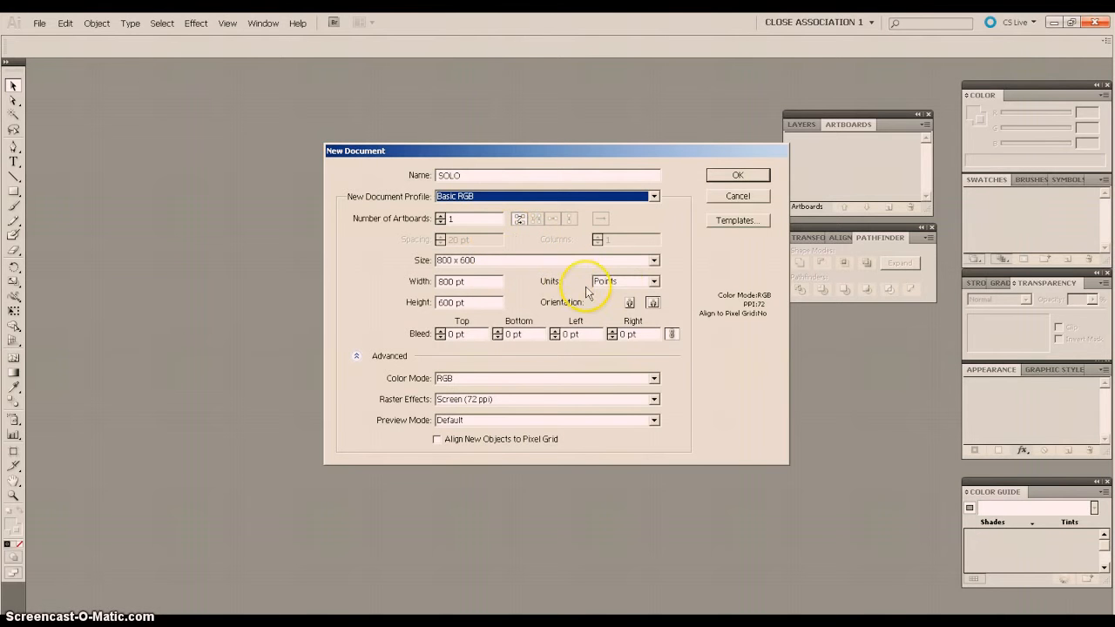
pyautogui.click(653, 282)
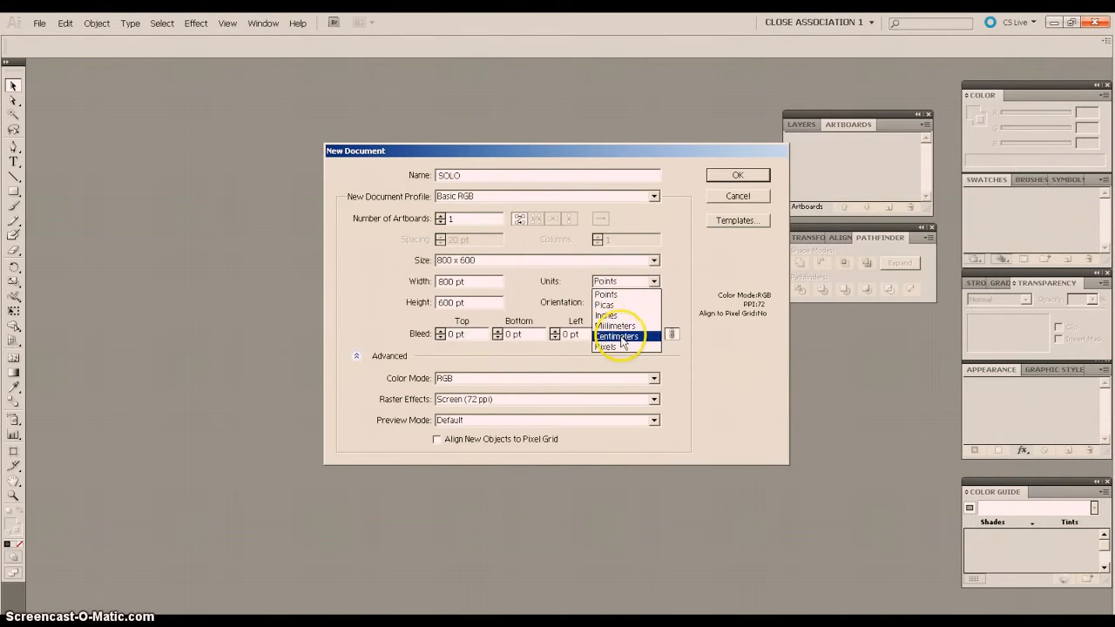
pyautogui.click(619, 317)
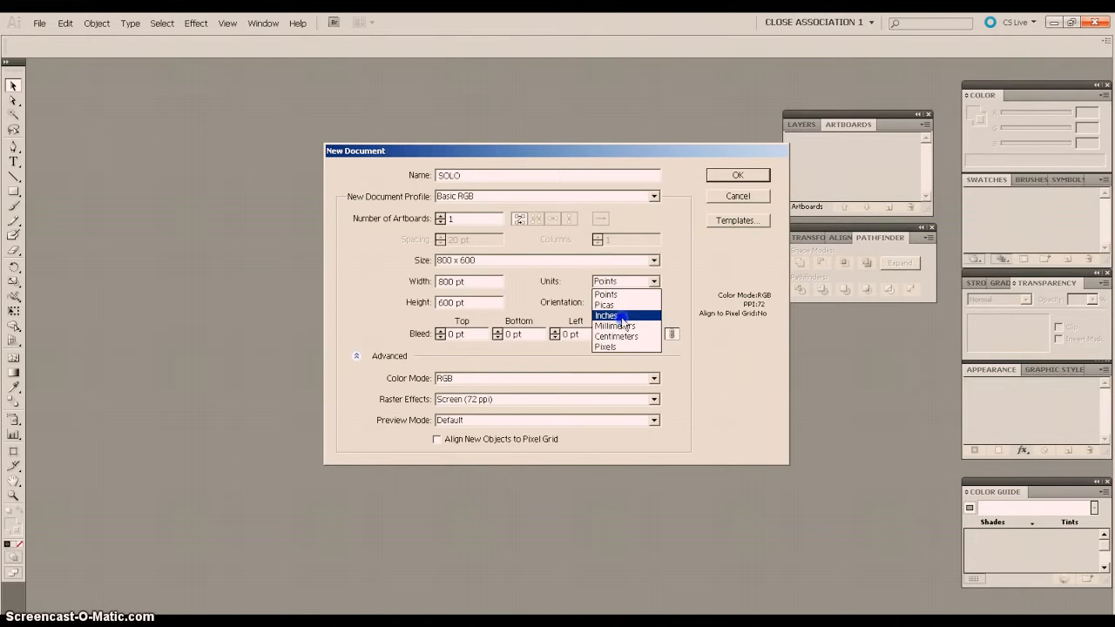
pyautogui.click(624, 318)
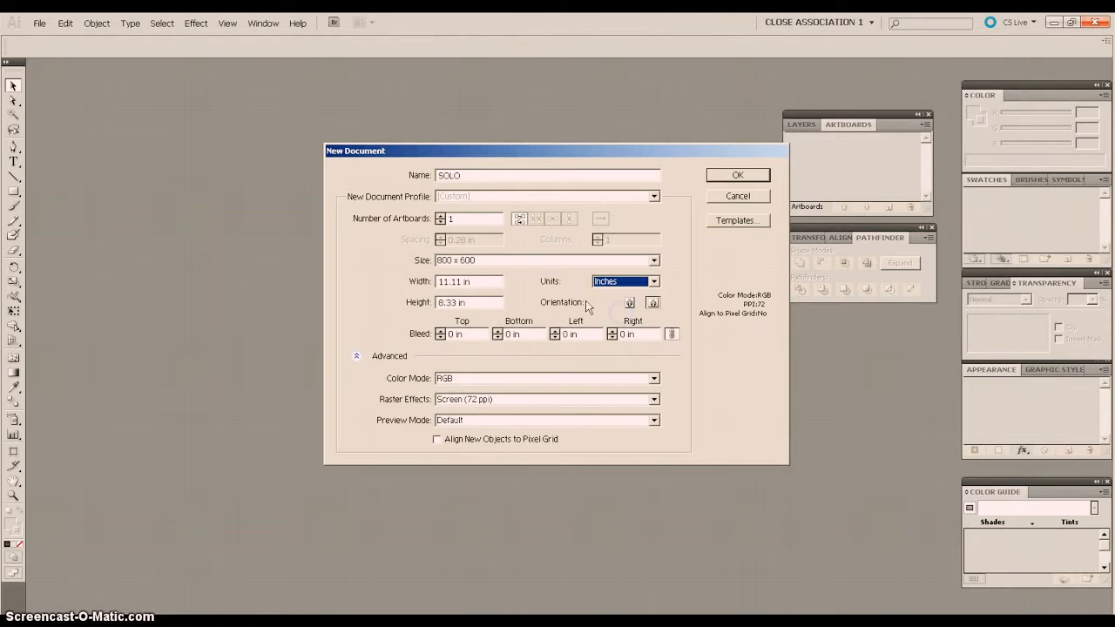
pyautogui.click(438, 281)
pyautogui.click(451, 302)
# - Set the number of artboards to 2 and the raster effects to High (300 ppi), and create the document
pyautogui.click(441, 216)
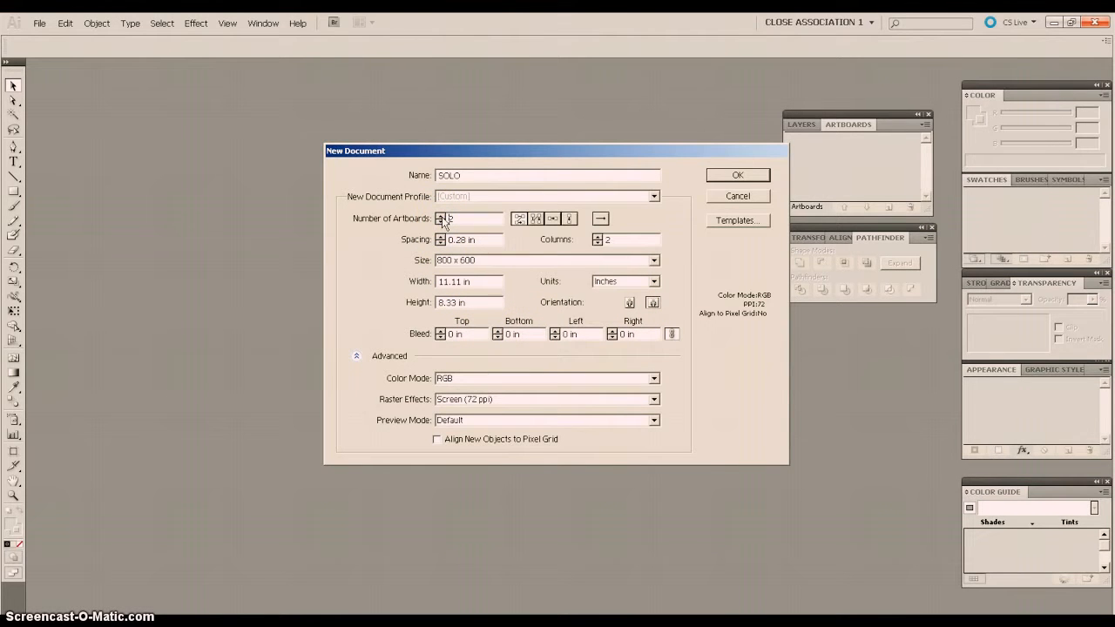
pyautogui.click(380, 324)
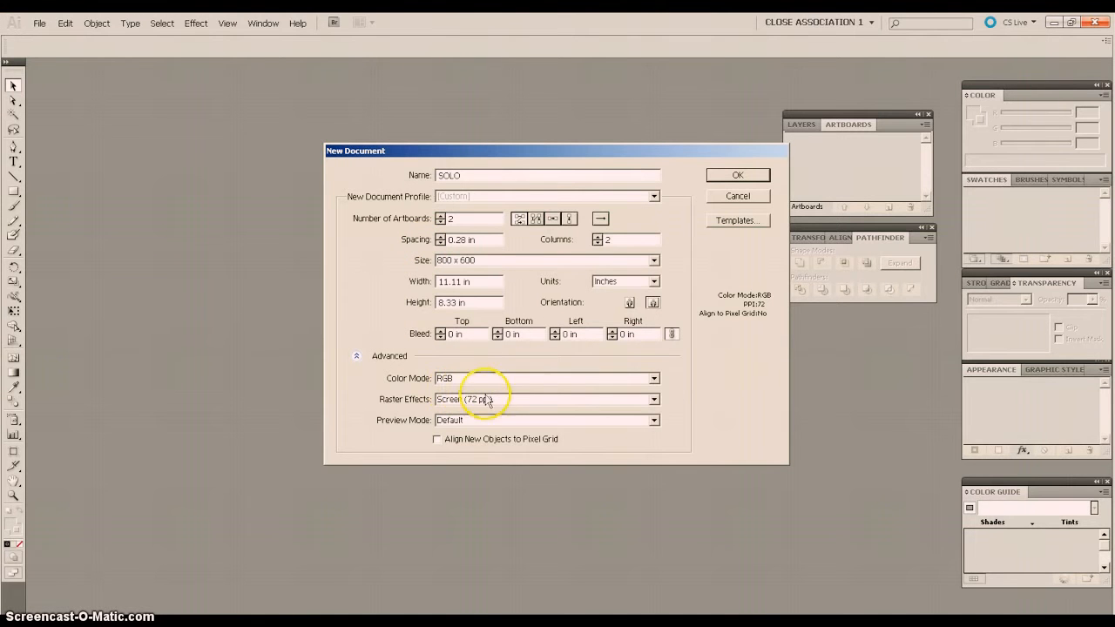
pyautogui.click(654, 399)
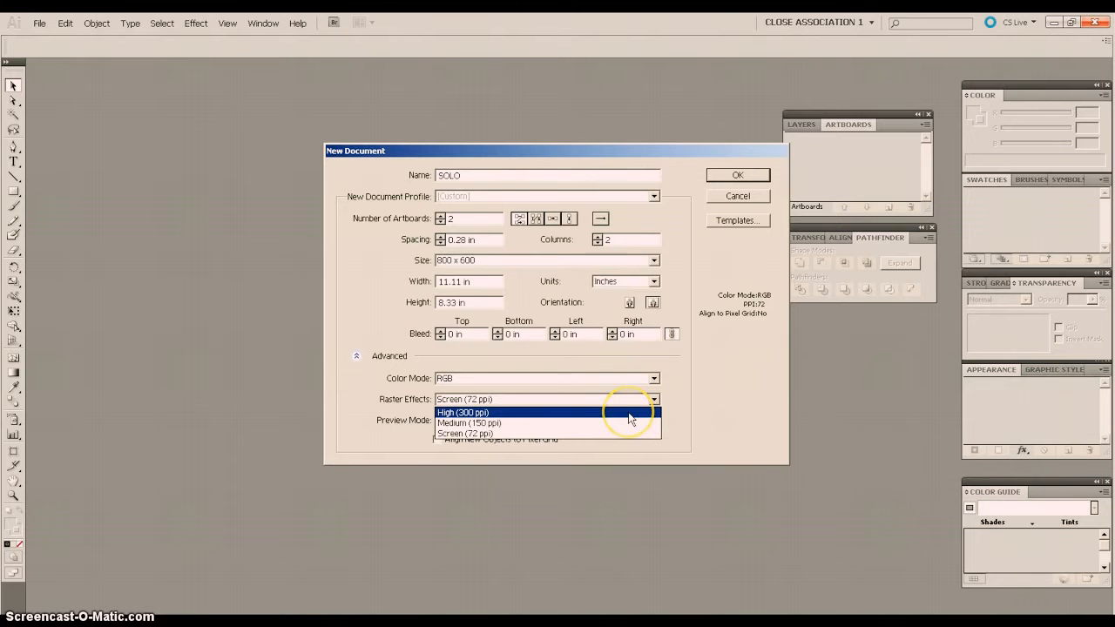
pyautogui.click(460, 411)
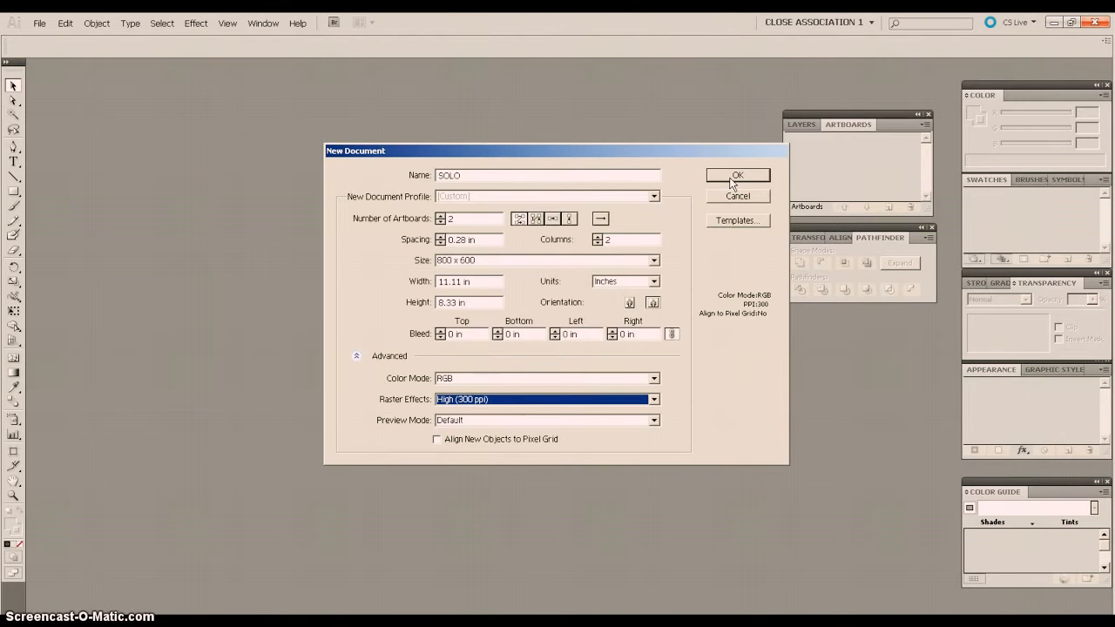
pyautogui.click(732, 180)
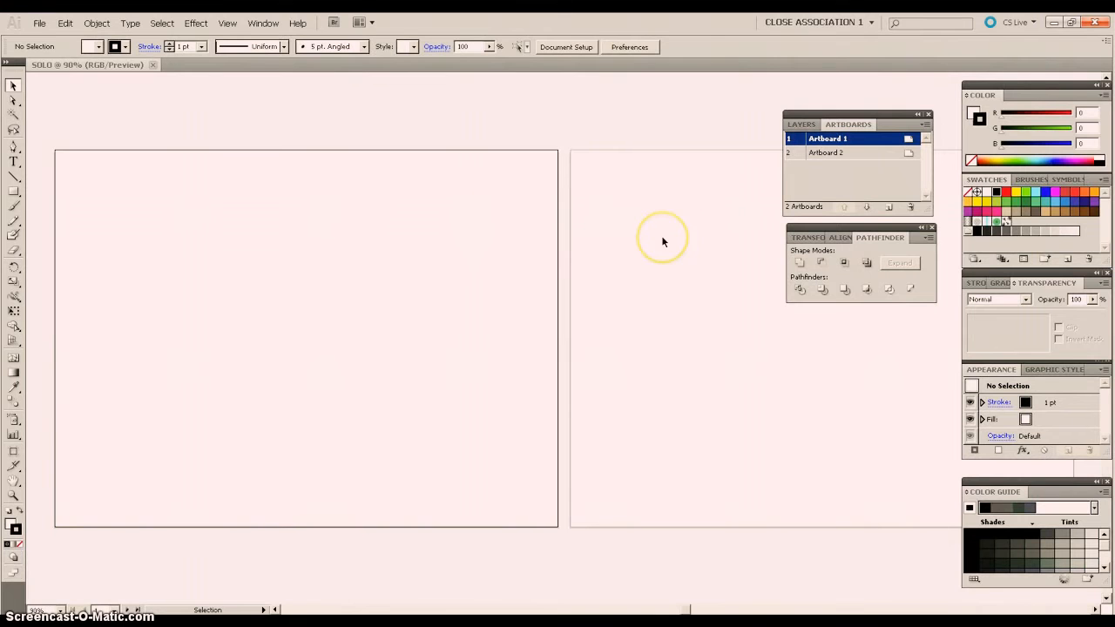
# - Show the rulers in the SOLO document and make the first artboard active
pyautogui.hotkey('ctrl', '-')
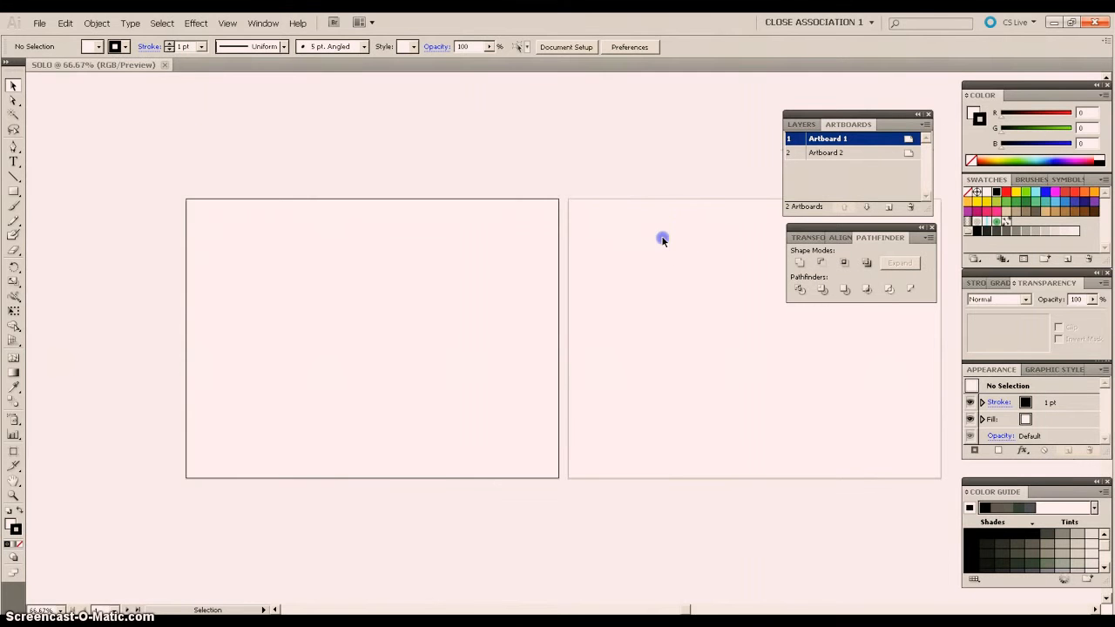
pyautogui.click(662, 237)
pyautogui.click(510, 241)
pyautogui.click(595, 235)
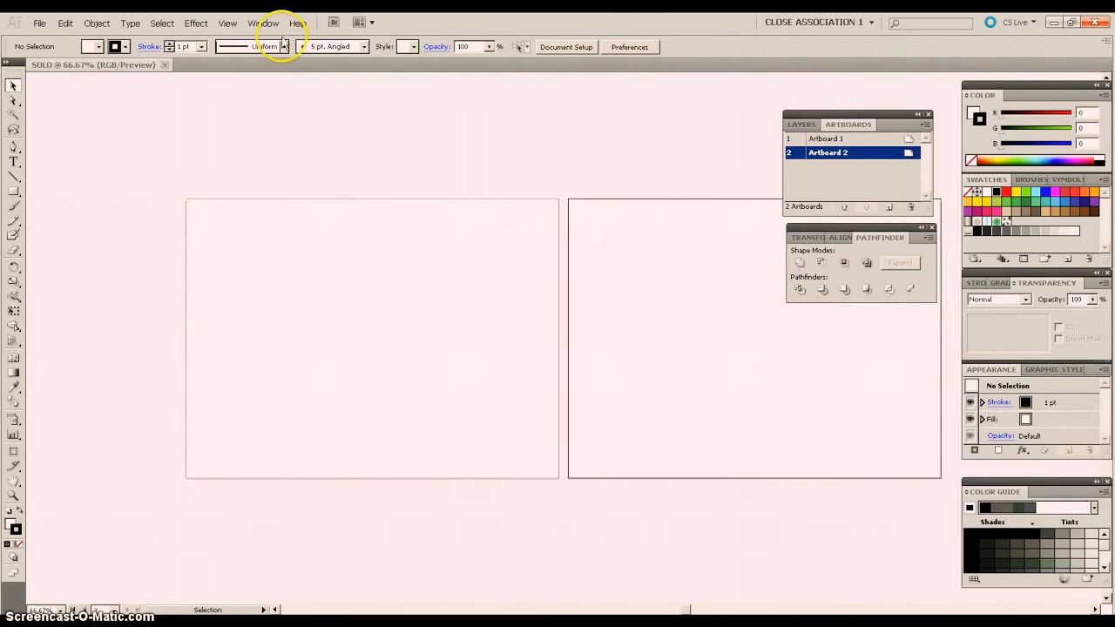
pyautogui.click(258, 24)
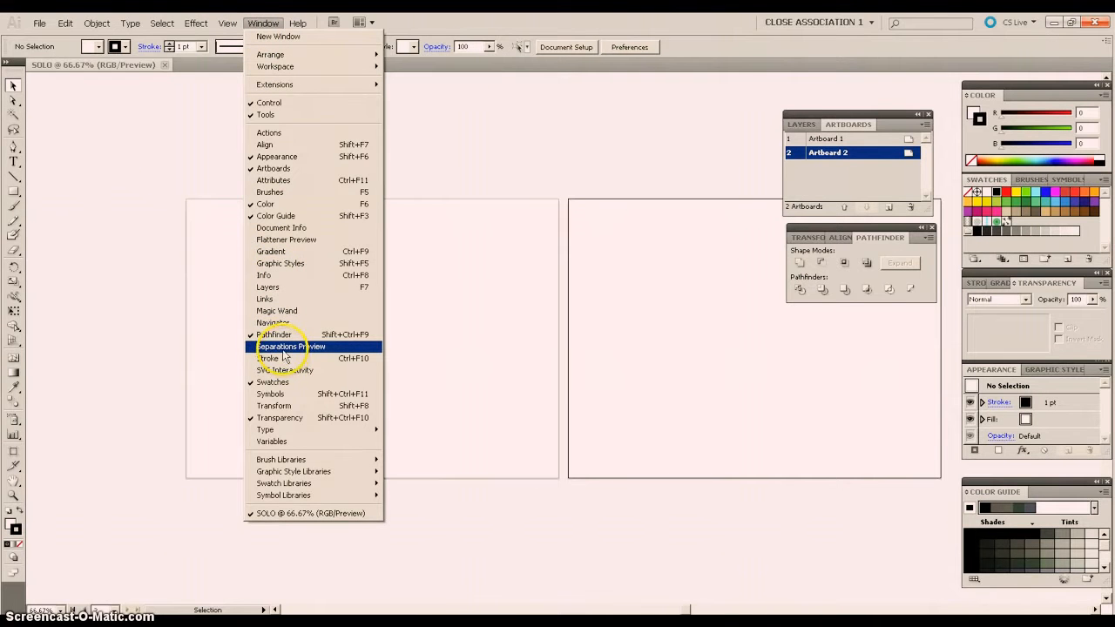
pyautogui.moveTo(226, 24)
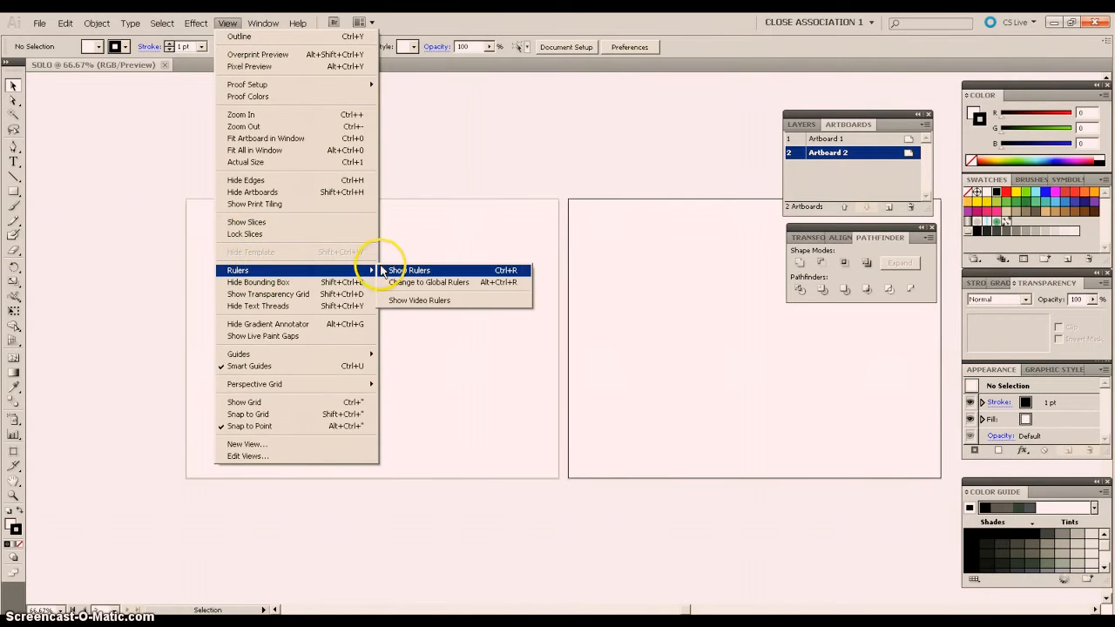
pyautogui.click(416, 270)
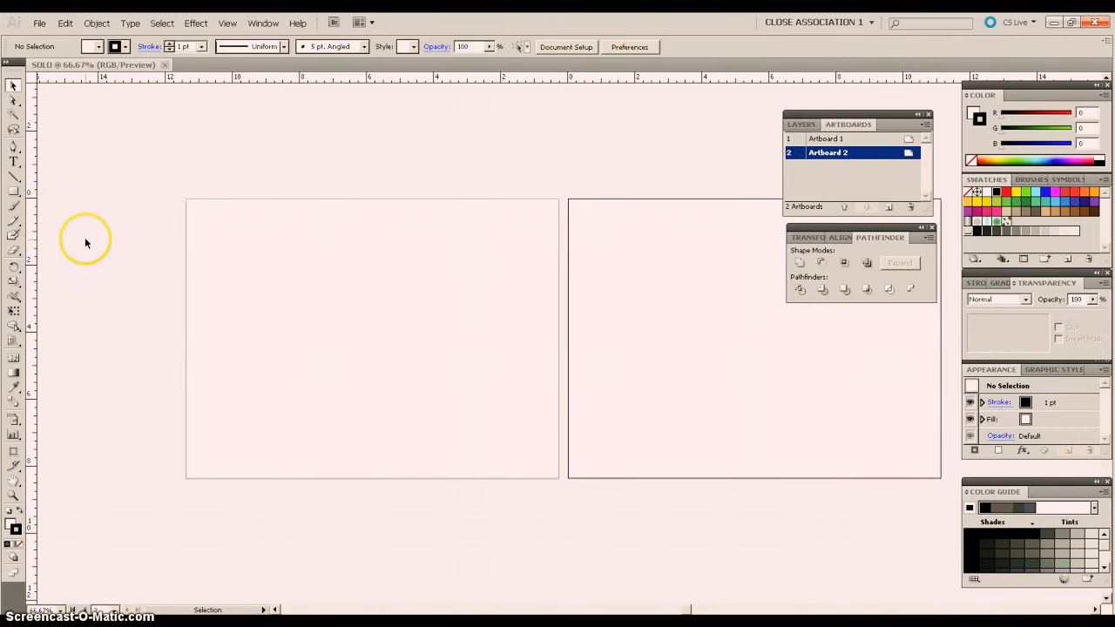
pyautogui.click(236, 261)
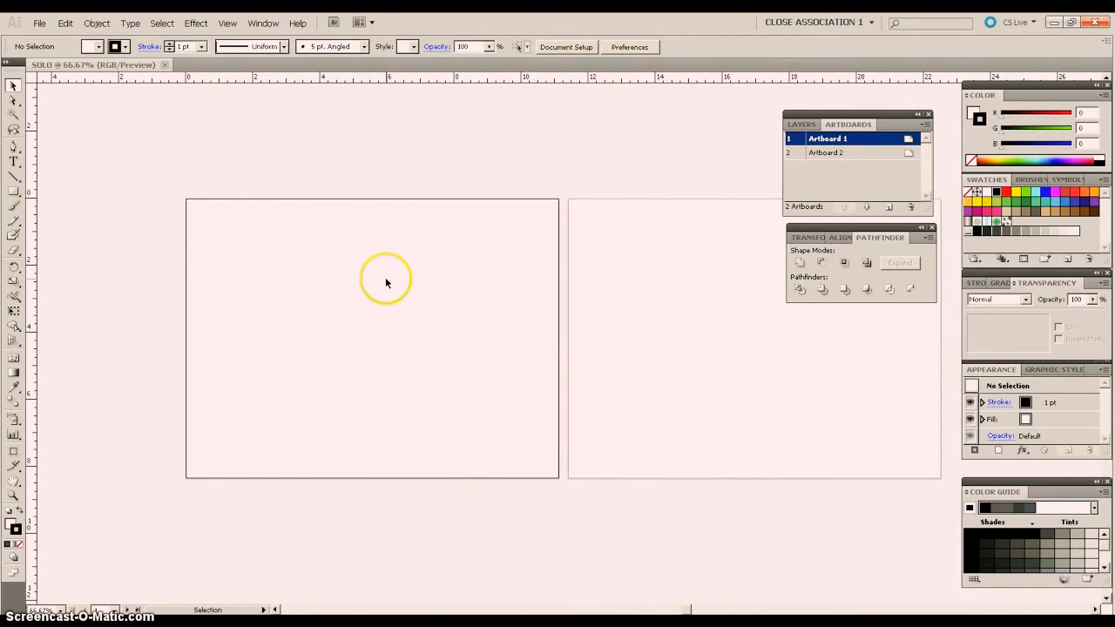
# - Open the file flockofbirds [Converted] from the vectors folder
pyautogui.click(40, 24)
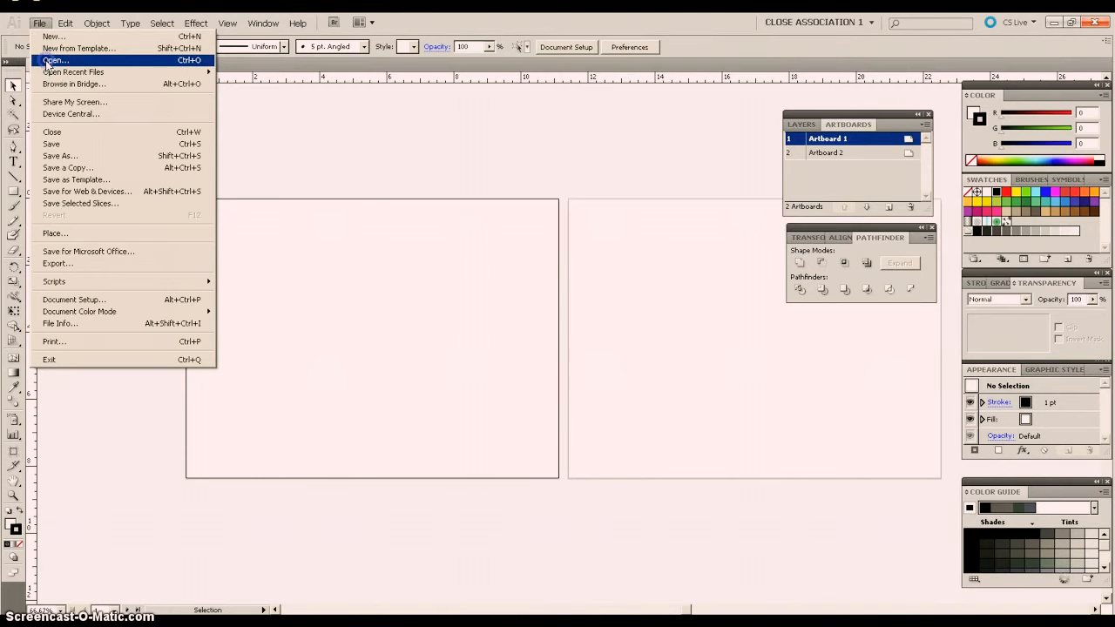
pyautogui.click(48, 61)
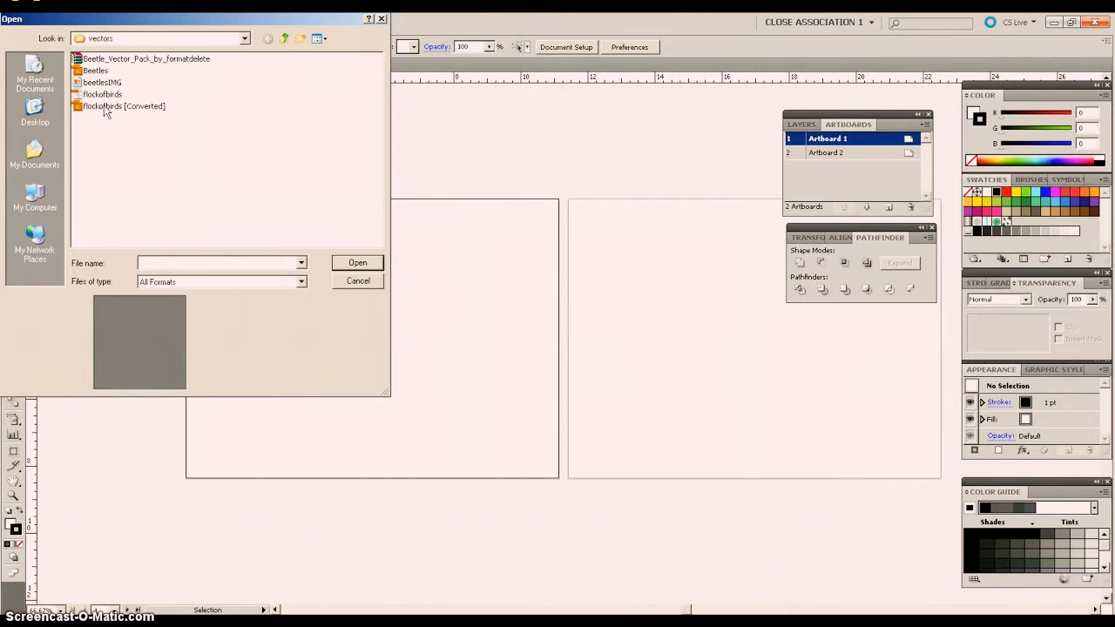
pyautogui.doubleClick(104, 106)
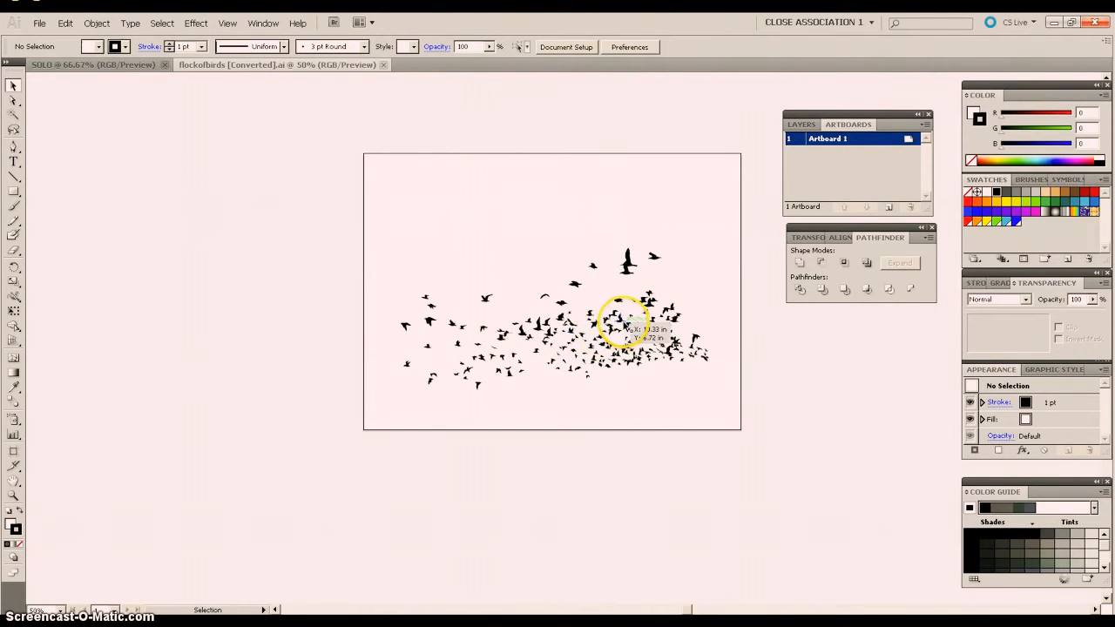
# - Ungroup the flock of birds so each bird is a separate object, and clear the selection
pyautogui.click(622, 322)
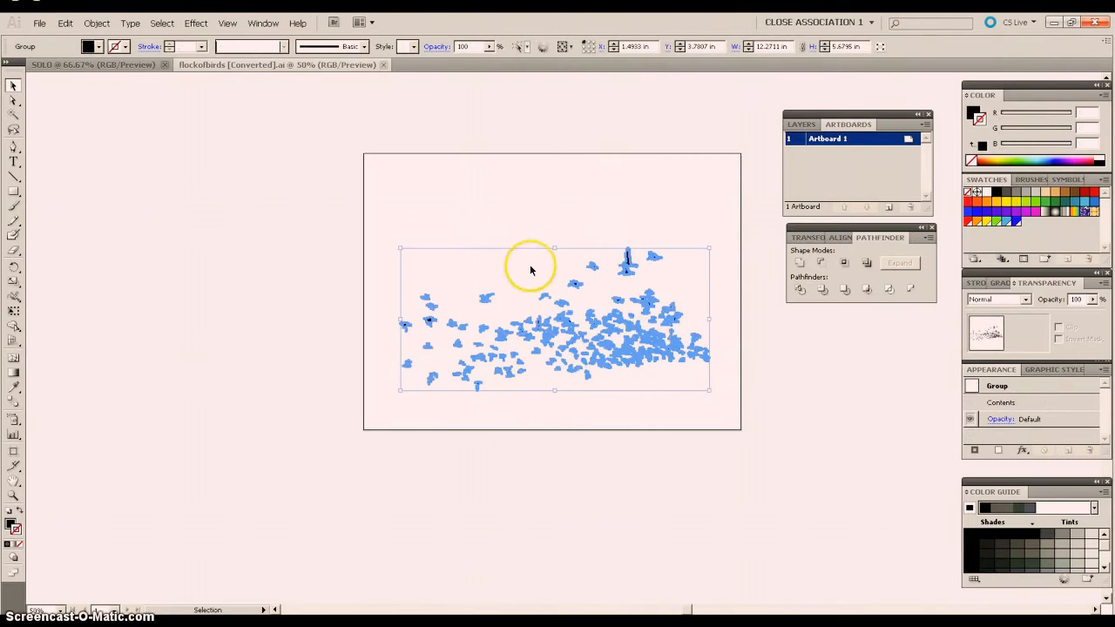
pyautogui.click(98, 25)
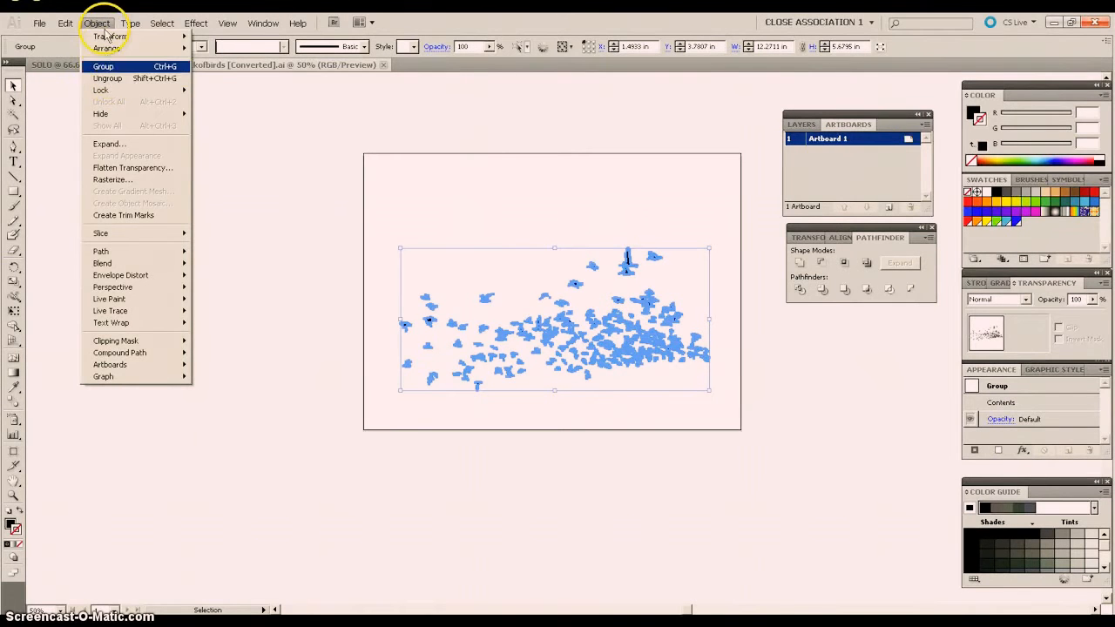
pyautogui.click(106, 78)
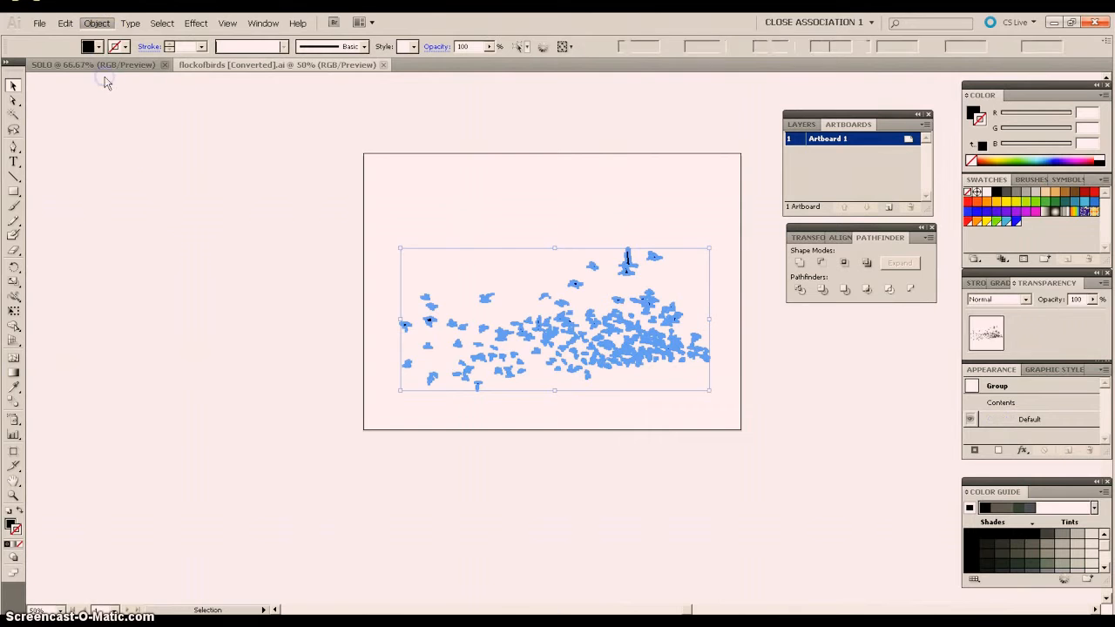
pyautogui.click(535, 227)
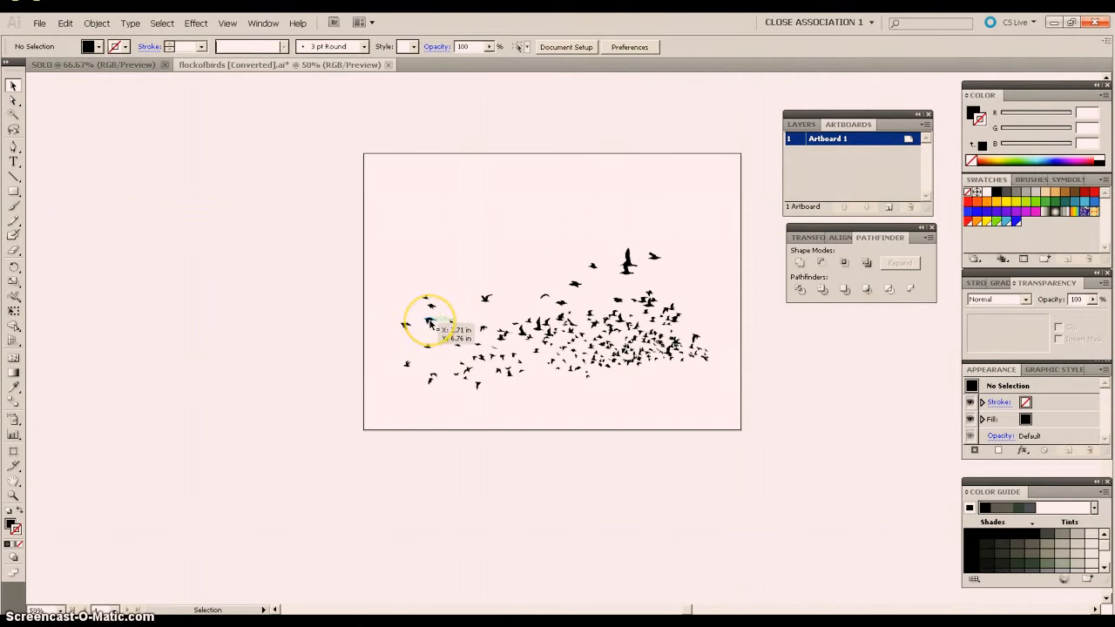
# - Move several individual birds out of the flock to new, more scattered positions on the artboard
pyautogui.moveTo(410, 287); pyautogui.dragTo(403, 256)
pyautogui.moveTo(462, 299); pyautogui.dragTo(474, 265)
pyautogui.moveTo(542, 294); pyautogui.dragTo(494, 294)
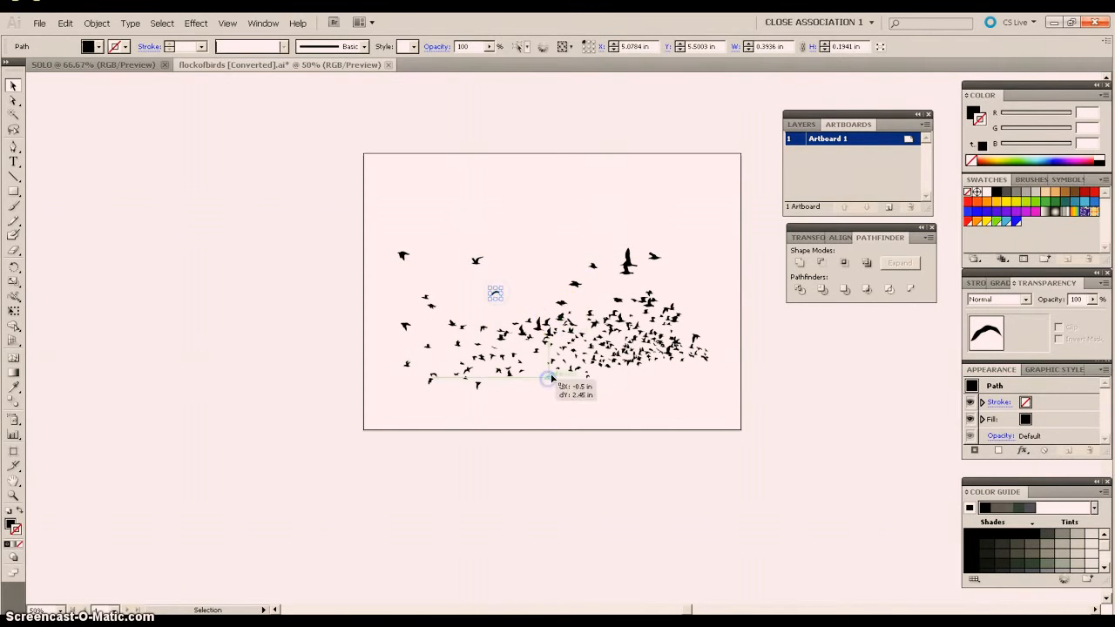
pyautogui.moveTo(572, 336); pyautogui.dragTo(600, 380)
pyautogui.moveTo(481, 353); pyautogui.dragTo(469, 303)
pyautogui.moveTo(572, 286); pyautogui.dragTo(568, 256)
pyautogui.click(532, 241)
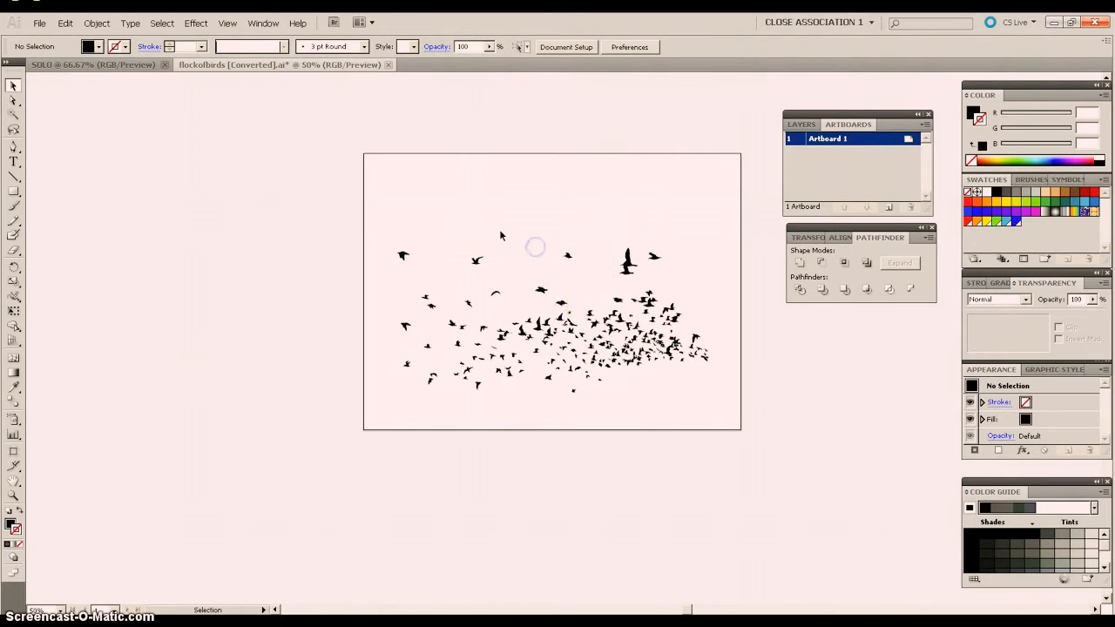
pyautogui.moveTo(591, 314); pyautogui.dragTo(589, 307)
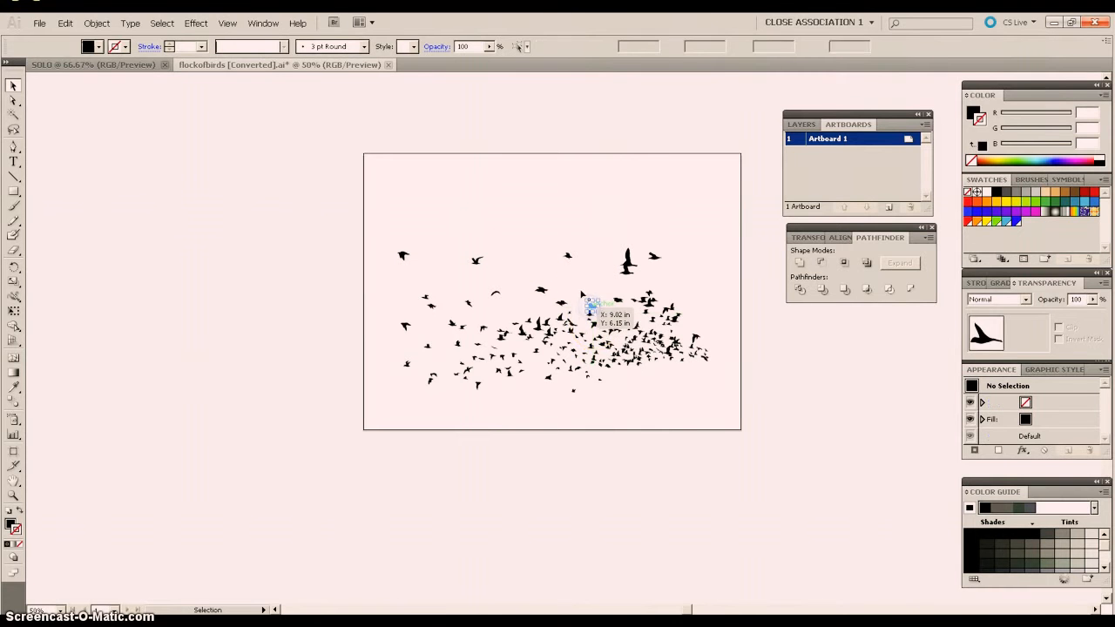
pyautogui.click(580, 290)
pyautogui.click(539, 303)
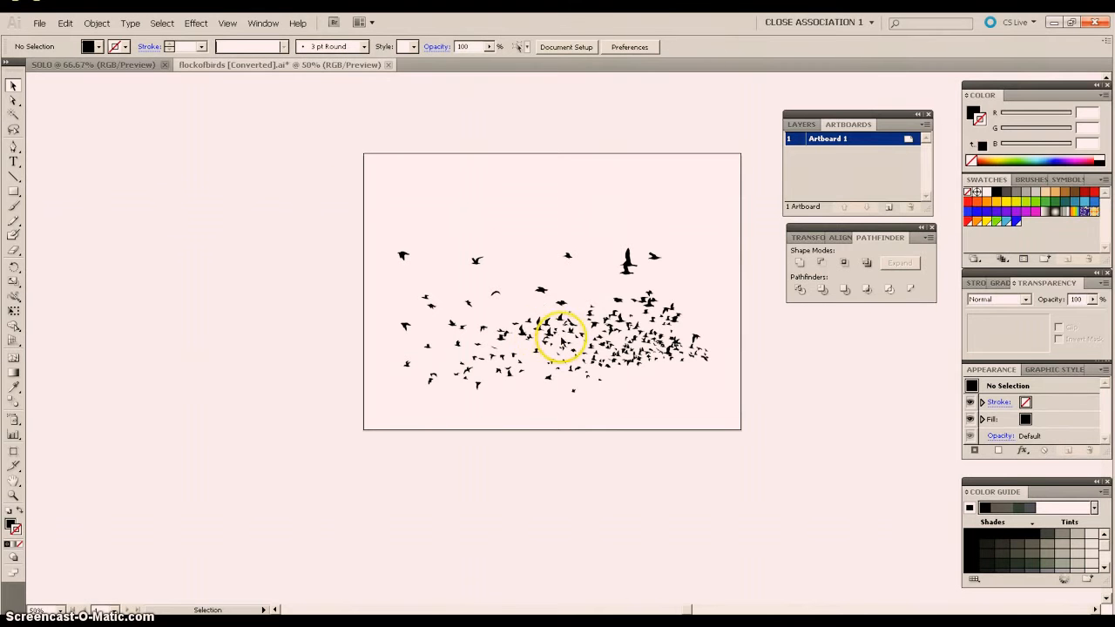
pyautogui.click(567, 255)
pyautogui.moveTo(567, 255); pyautogui.dragTo(573, 274)
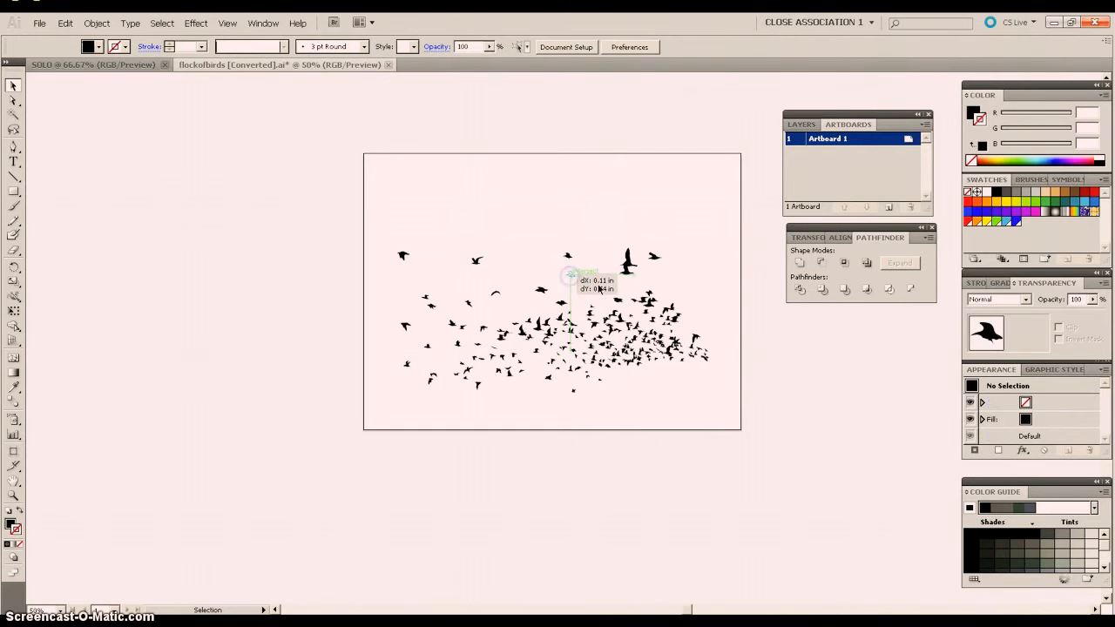
# - Select all the scattered birds in the flock and group them into one object
pyautogui.click(539, 224)
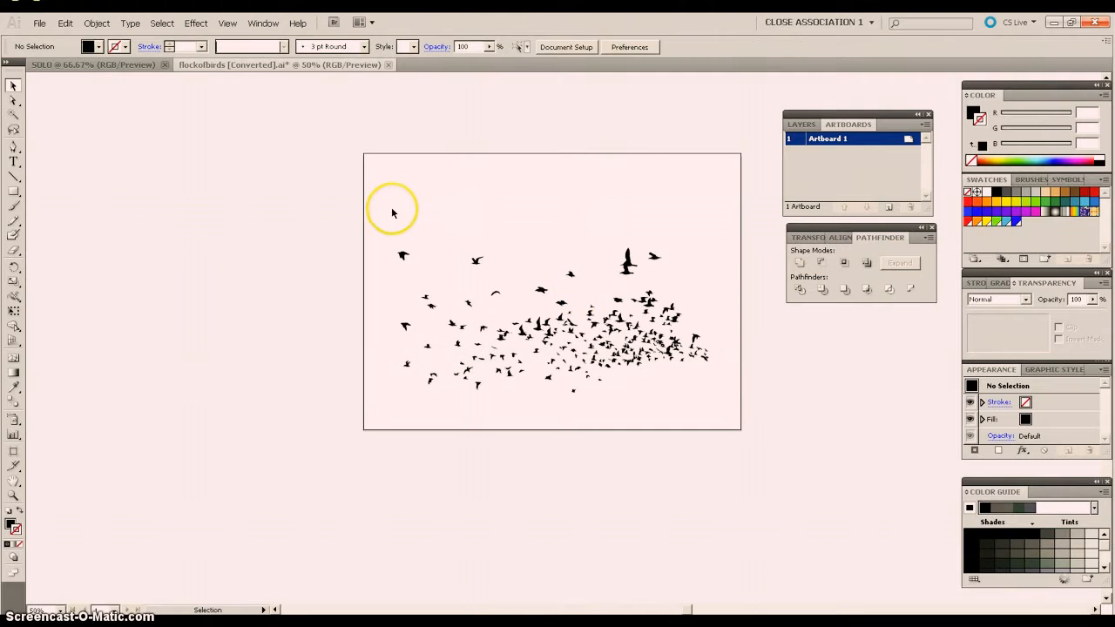
pyautogui.moveTo(415, 332); pyautogui.dragTo(726, 410)
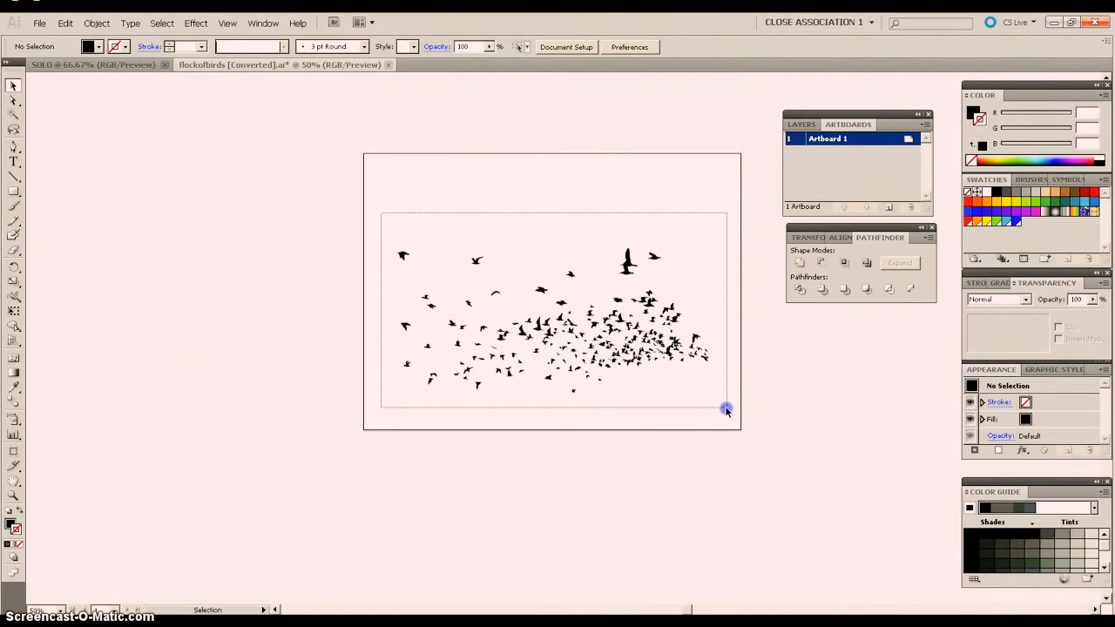
pyautogui.moveTo(727, 410); pyautogui.dragTo(723, 401)
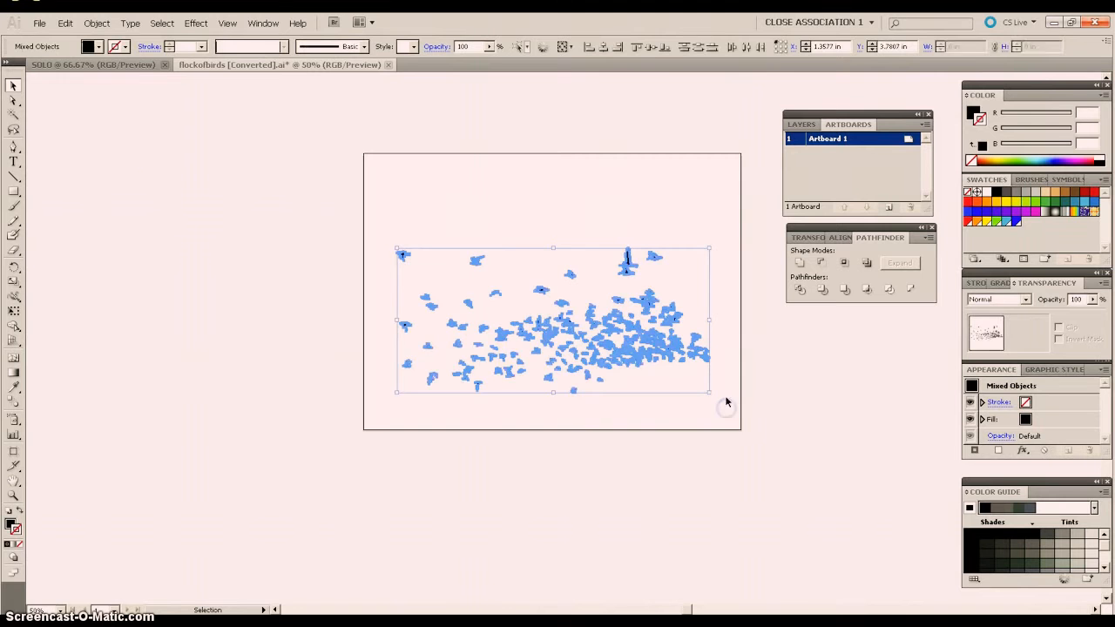
pyautogui.click(96, 23)
pyautogui.click(103, 68)
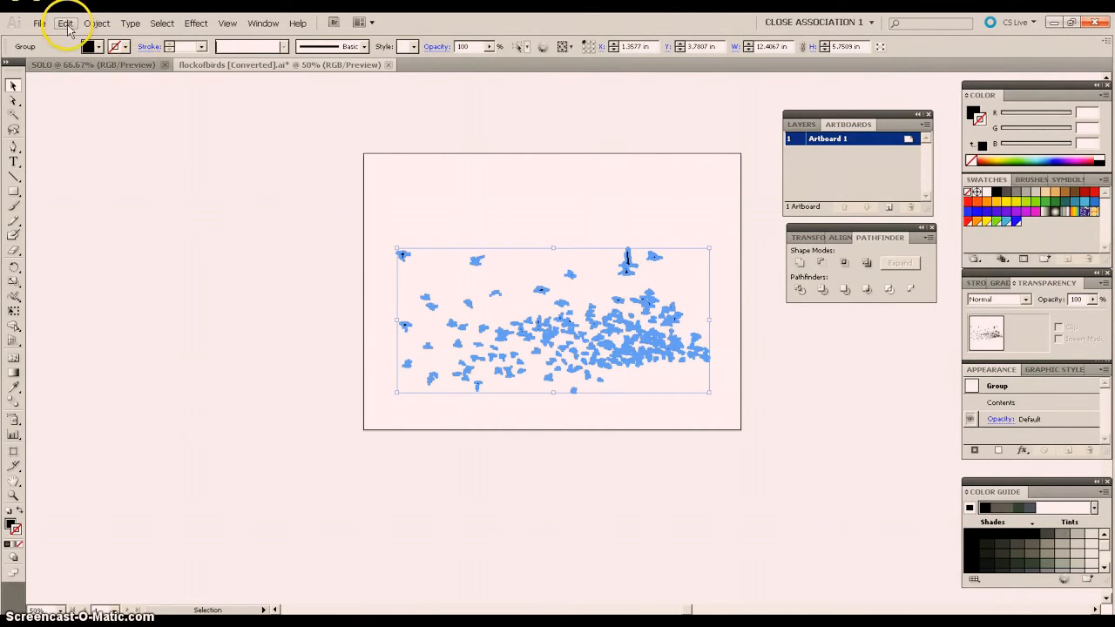
# - Cut the grouped flock from flockofbirds [Converted] and paste it in front in the SOLO document
pyautogui.click(68, 24)
pyautogui.click(75, 67)
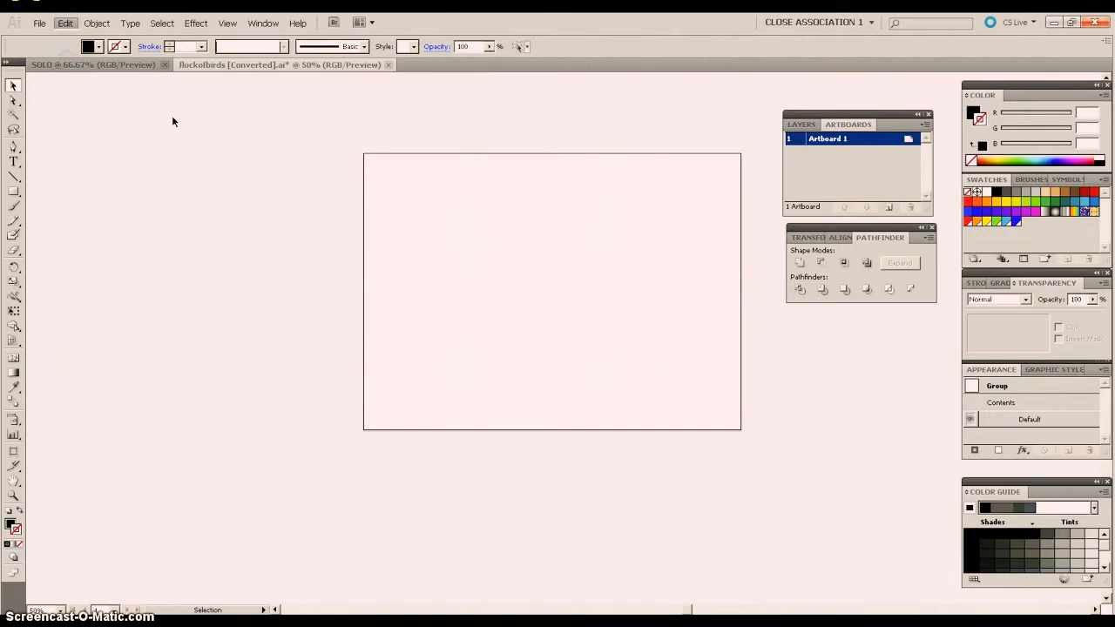
pyautogui.click(137, 66)
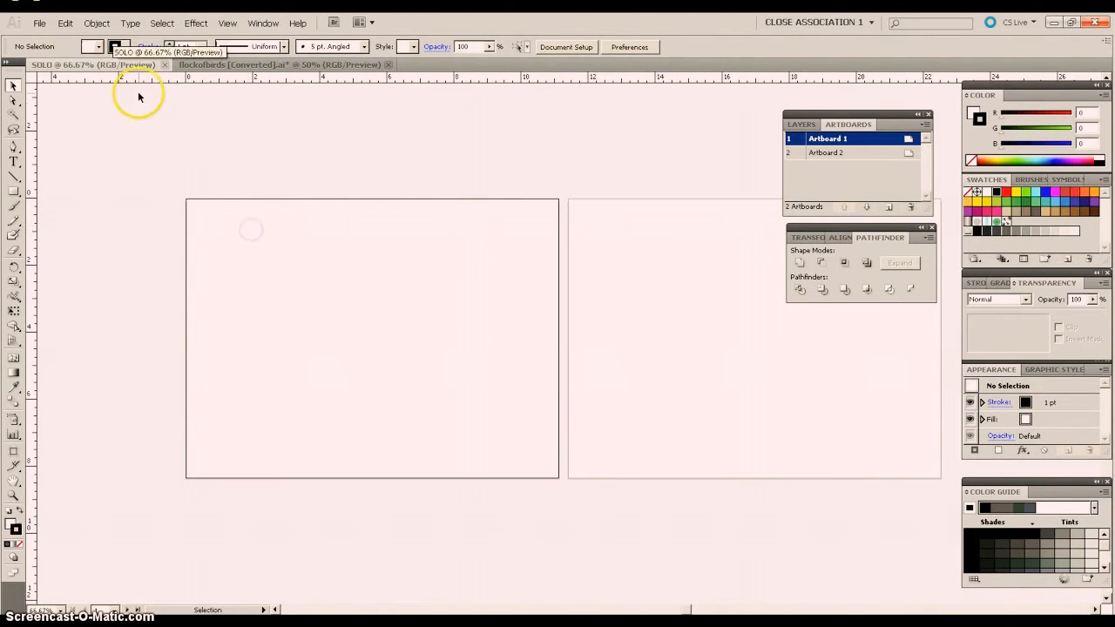
pyautogui.click(64, 26)
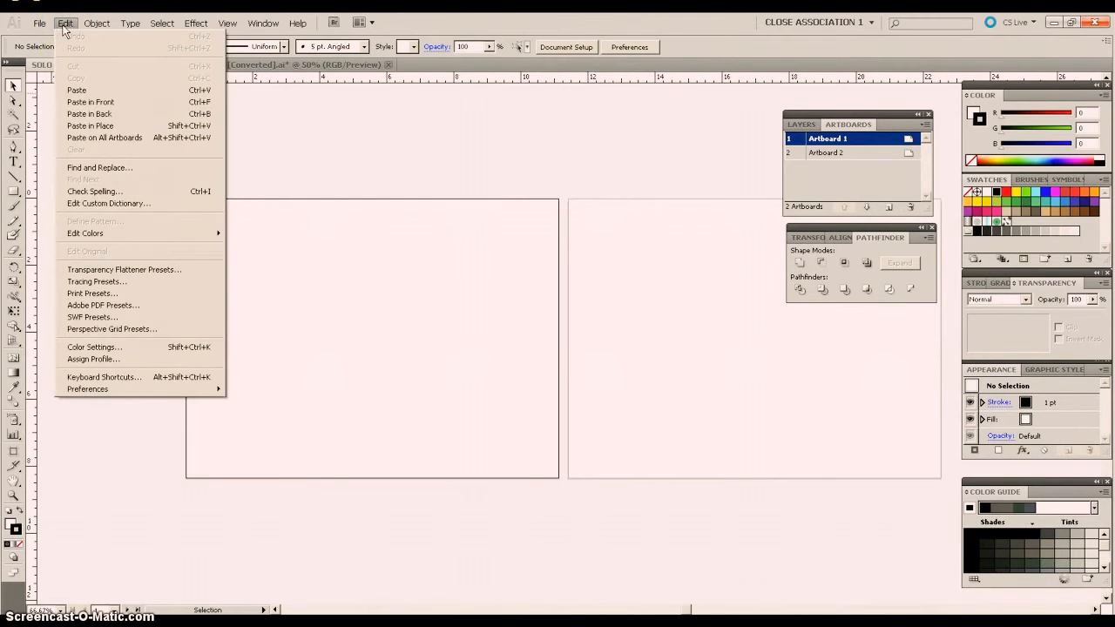
pyautogui.click(86, 102)
# - Scale the pasted flock down to about 8.69 by 4.03 in, place it inside the first artboard and deselect it
pyautogui.moveTo(490, 386); pyautogui.dragTo(459, 334)
pyautogui.moveTo(552, 316); pyautogui.dragTo(432, 317)
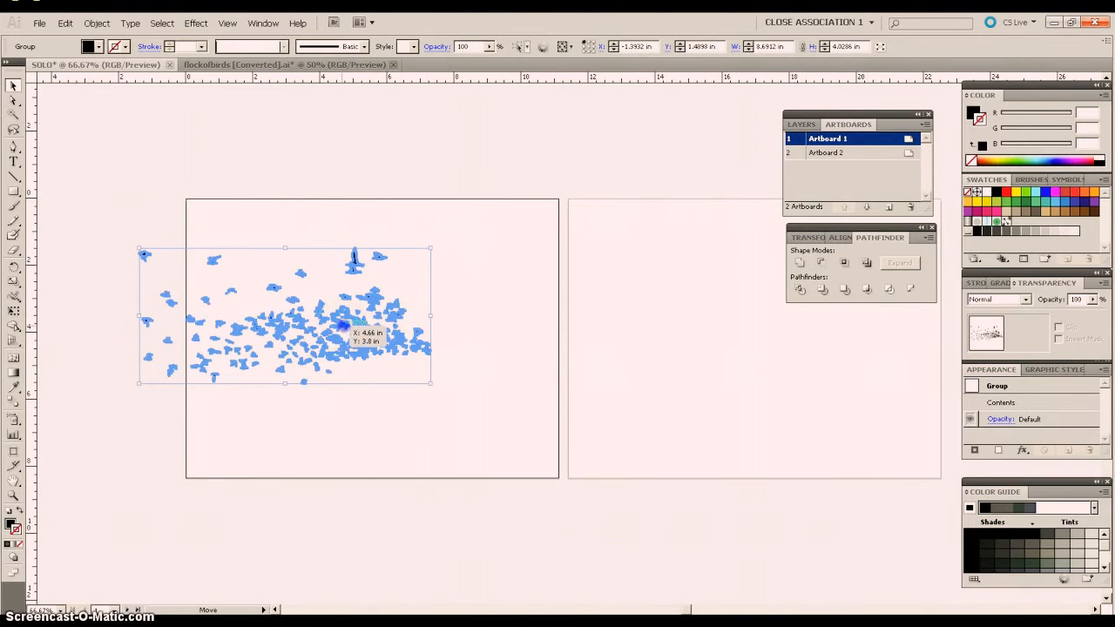
pyautogui.moveTo(348, 327); pyautogui.dragTo(458, 321)
pyautogui.click(515, 236)
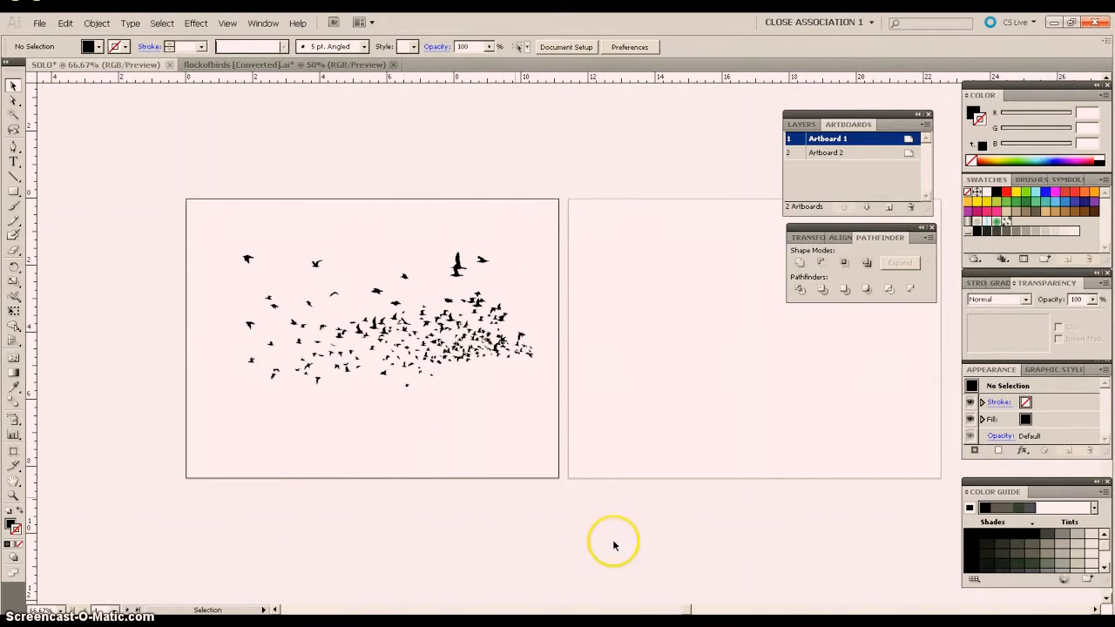
# - Create an area text box about 9.79 by 5.65 in on the second artboard and enter SOLO in it
pyautogui.moveTo(686, 609); pyautogui.dragTo(689, 612)
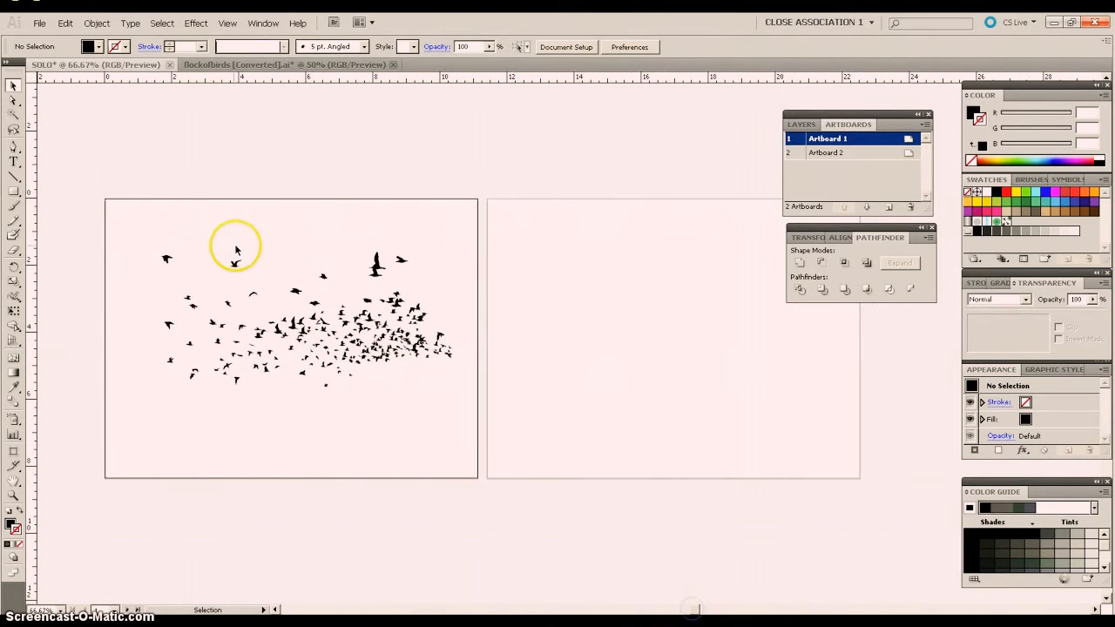
pyautogui.click(15, 166)
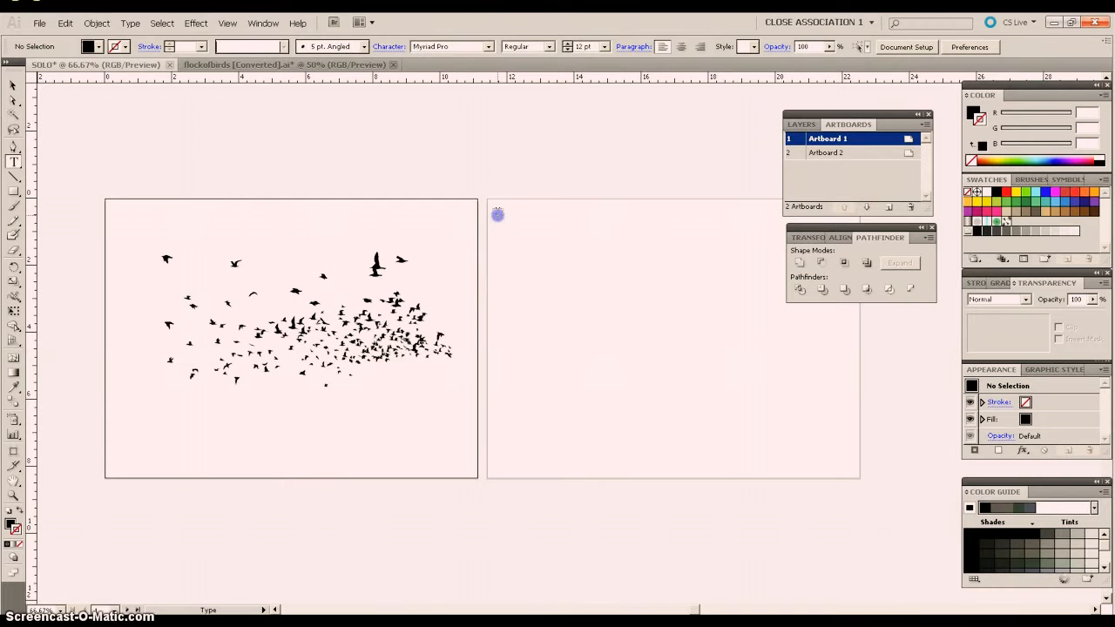
pyautogui.moveTo(497, 214); pyautogui.dragTo(825, 401)
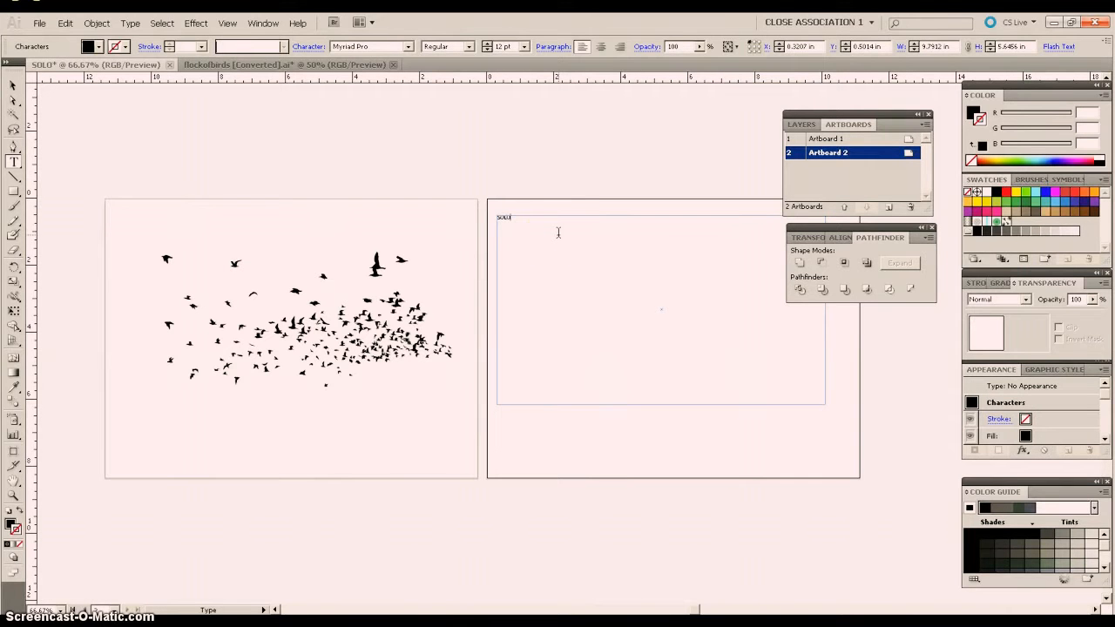
# - Set the SOLO text to 60 pt and the Bold style of Myriad Pro
pyautogui.doubleClick(511, 218)
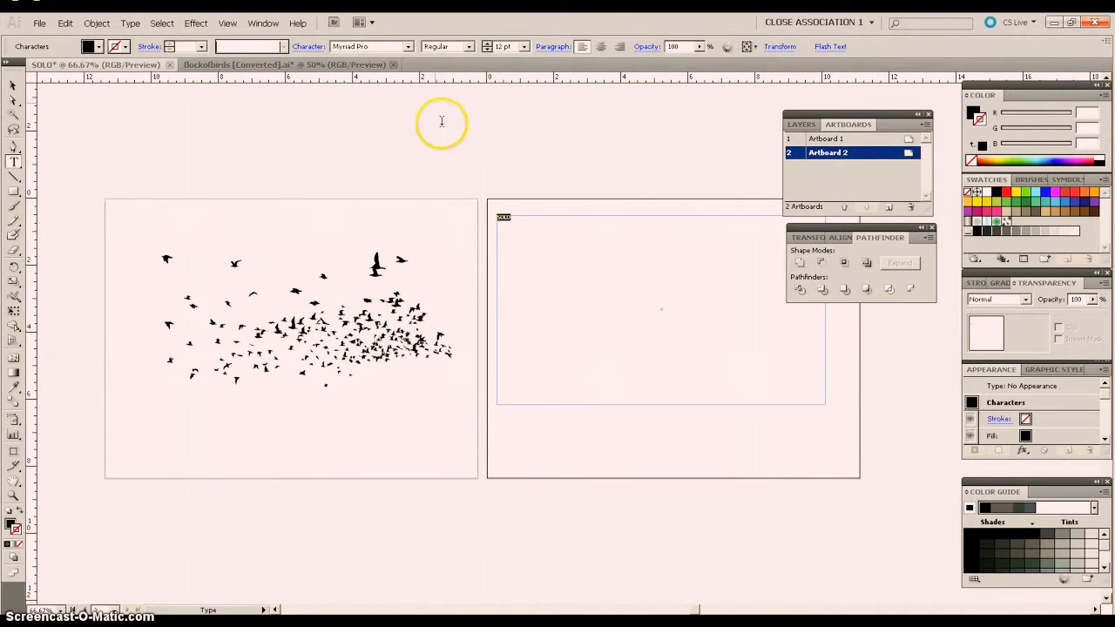
pyautogui.click(524, 48)
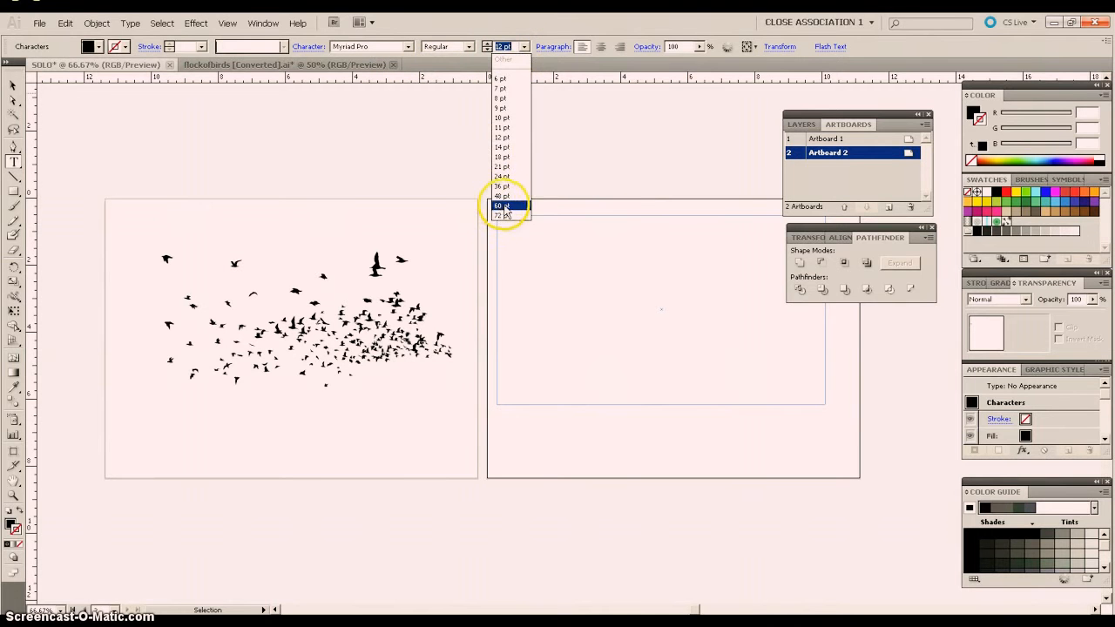
pyautogui.click(503, 206)
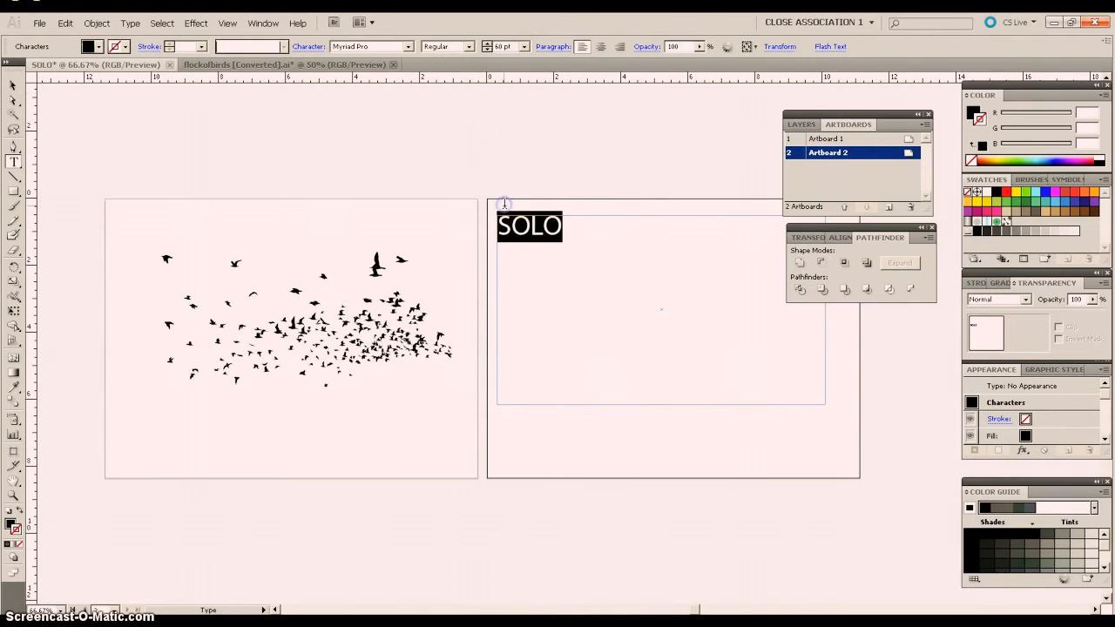
pyautogui.click(467, 47)
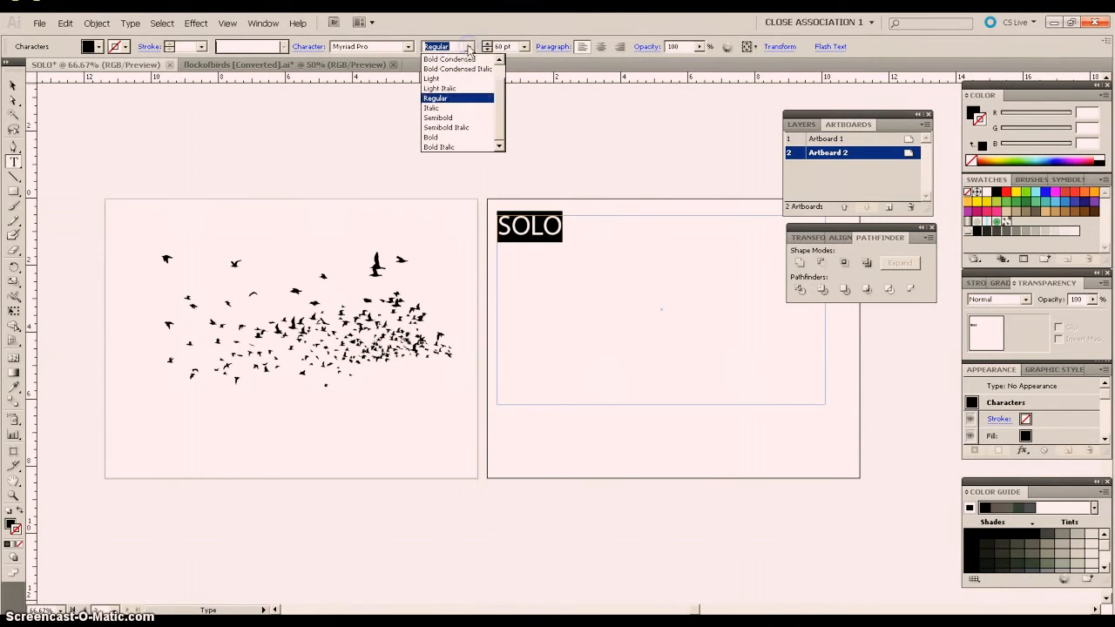
pyautogui.click(444, 137)
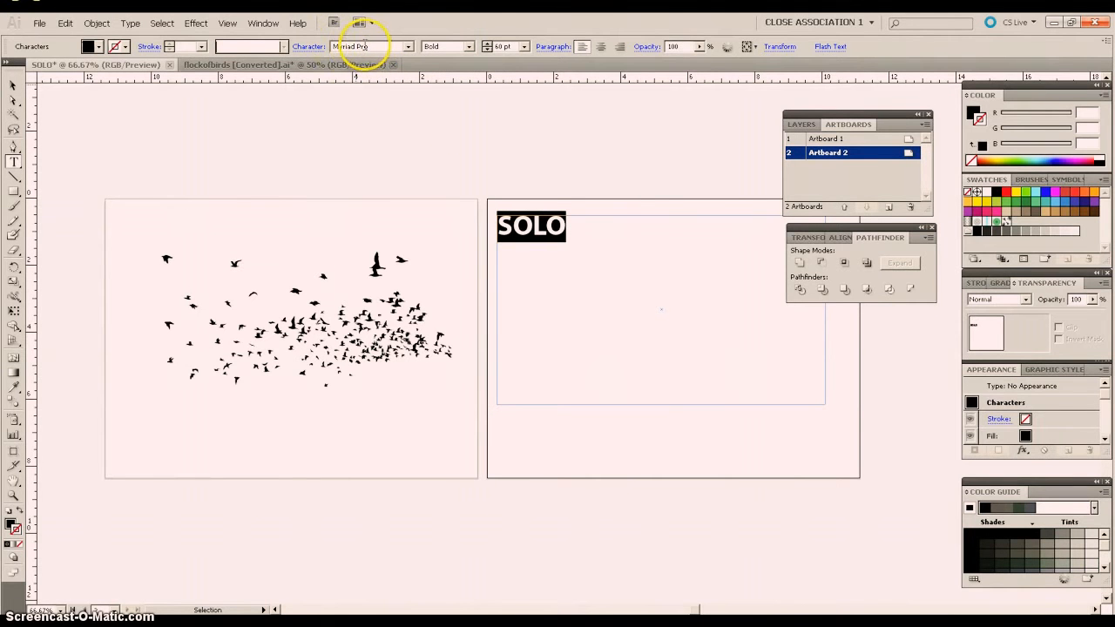
pyautogui.click(570, 223)
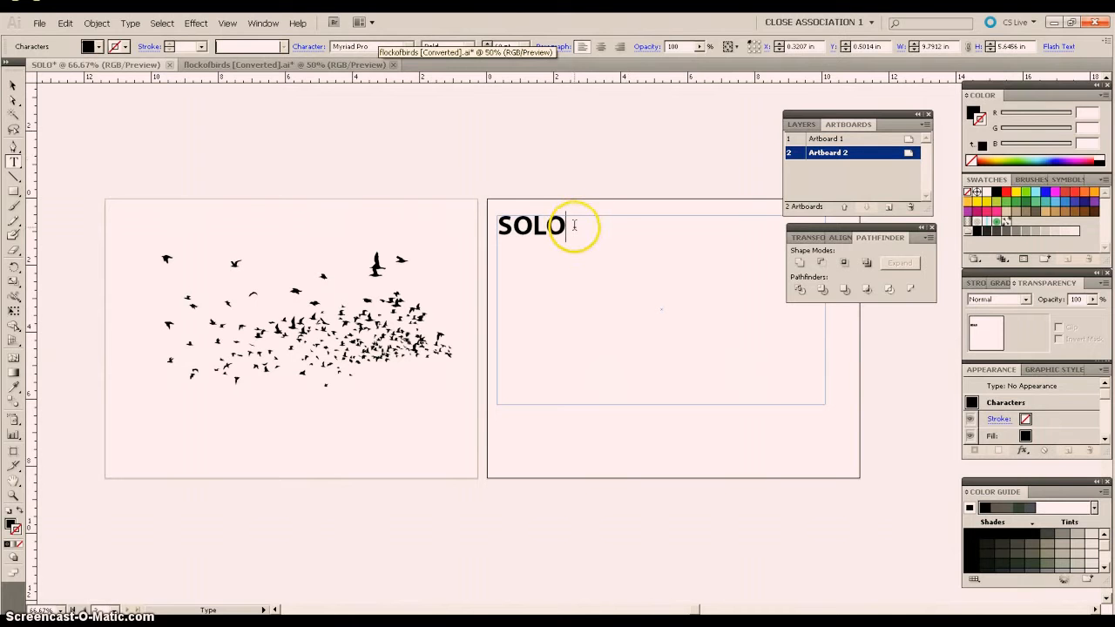
# - Adjust the tracking of the whole word SOLO, tightening it until neighbouring letters overlap
pyautogui.moveTo(569, 225); pyautogui.dragTo(492, 221)
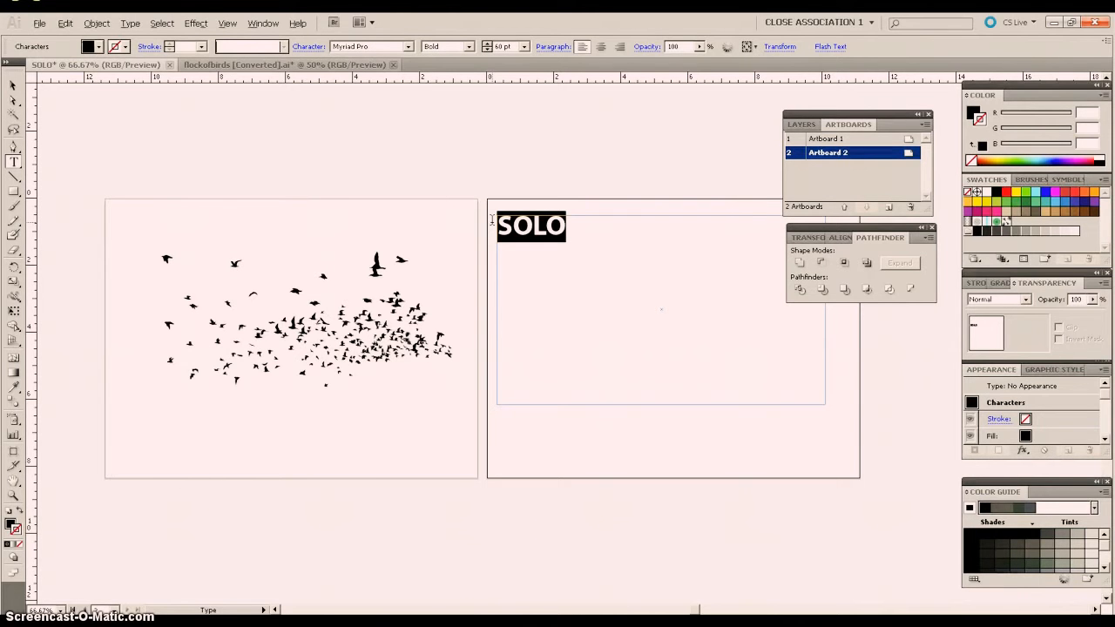
pyautogui.hotkey('alt', 'Left')
pyautogui.hotkey('alt', 'Left')
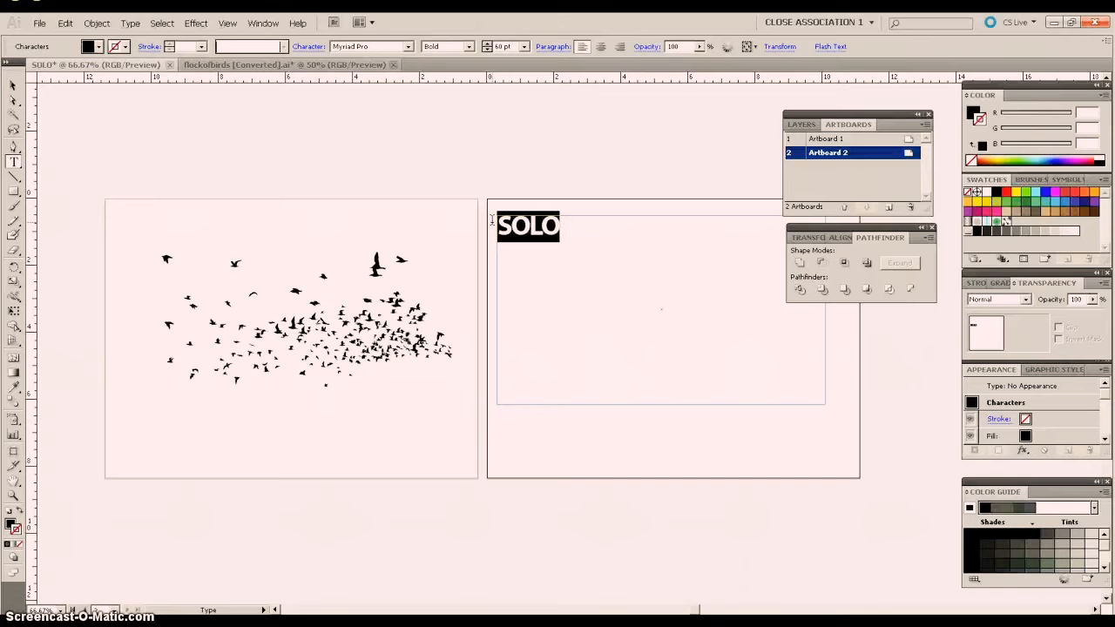
pyautogui.hotkey('alt', 'Right')
pyautogui.hotkey('alt', 'Right')
pyautogui.hotkey('alt', 'Right')
pyautogui.hotkey('alt', 'Right')
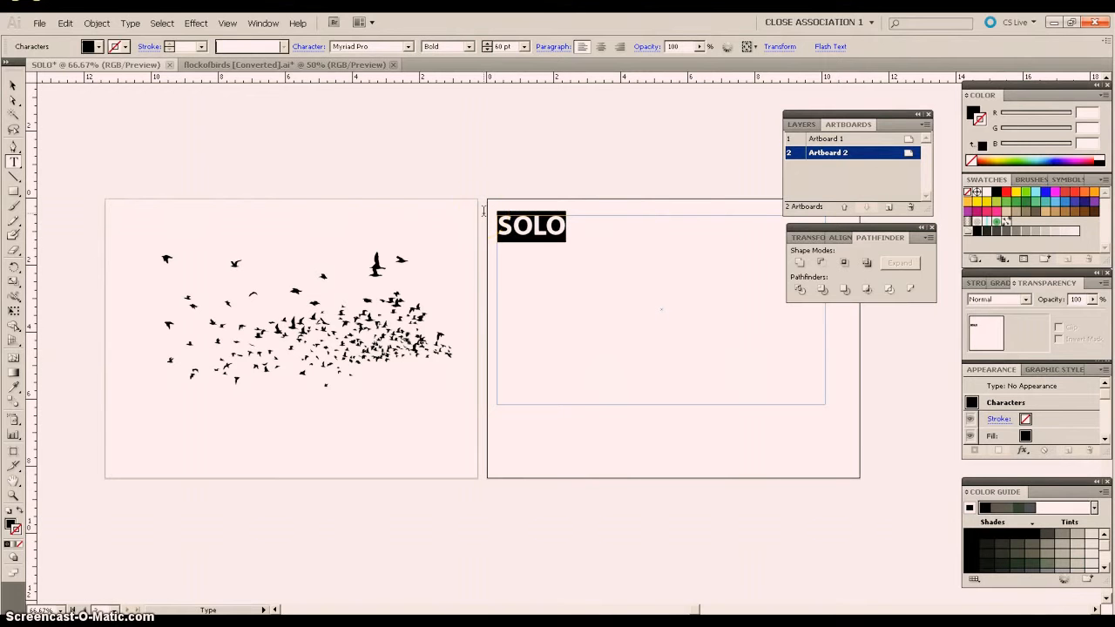
pyautogui.hotkey('alt', 'Right')
pyautogui.hotkey('alt', 'Right')
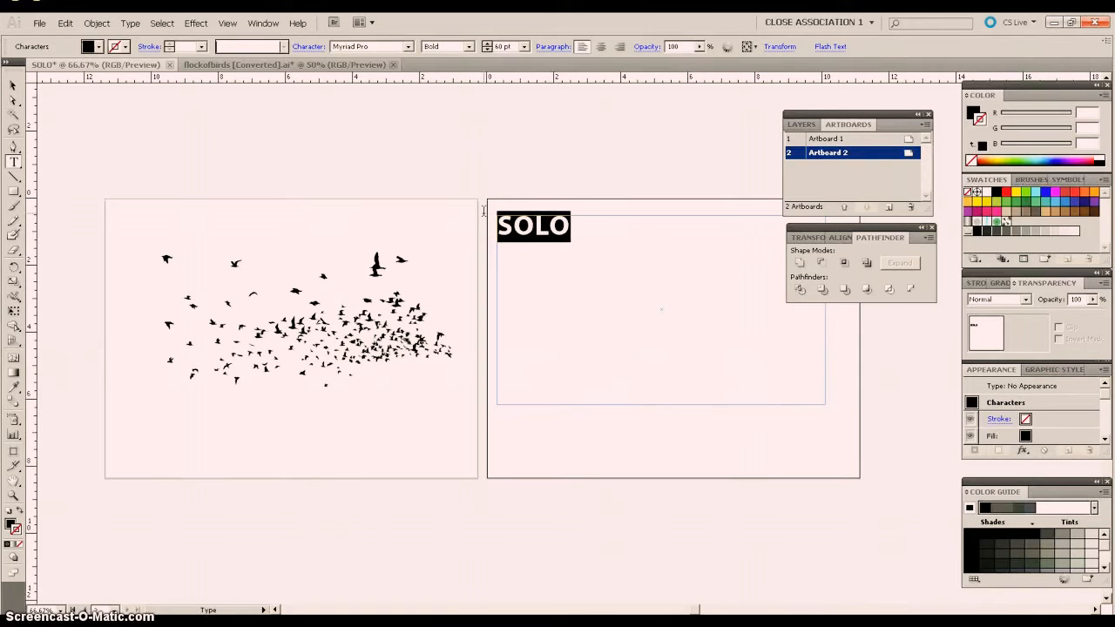
pyautogui.hotkey('alt', 'Left')
pyautogui.hotkey('alt', 'Left')
pyautogui.hotkey('alt', 'Left')
pyautogui.hotkey('alt', 'Left')
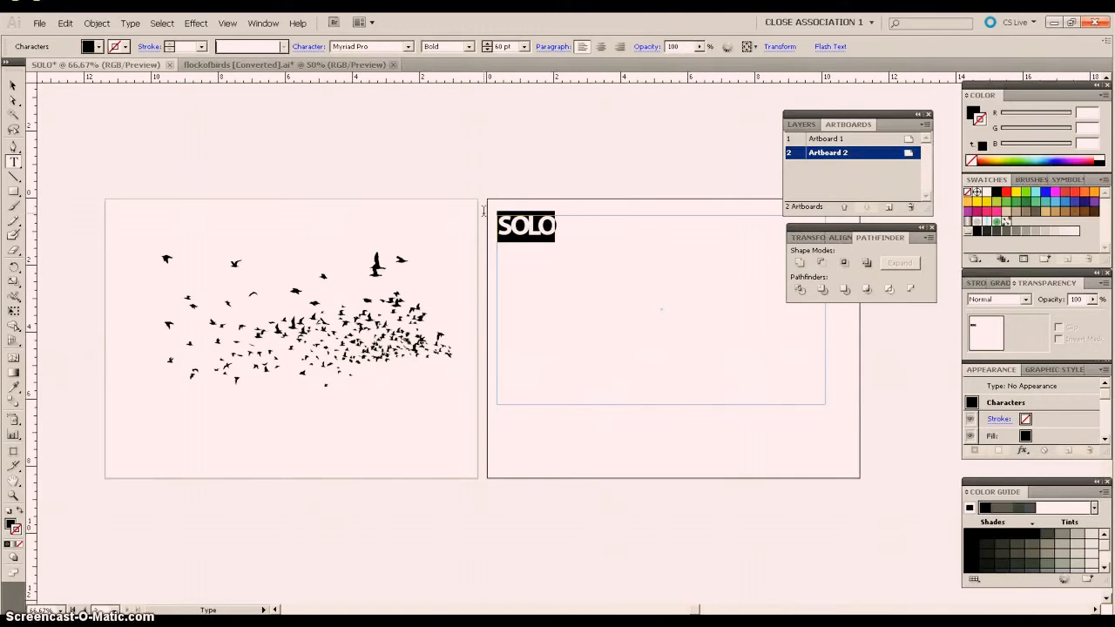
pyautogui.hotkey('alt', 'Left')
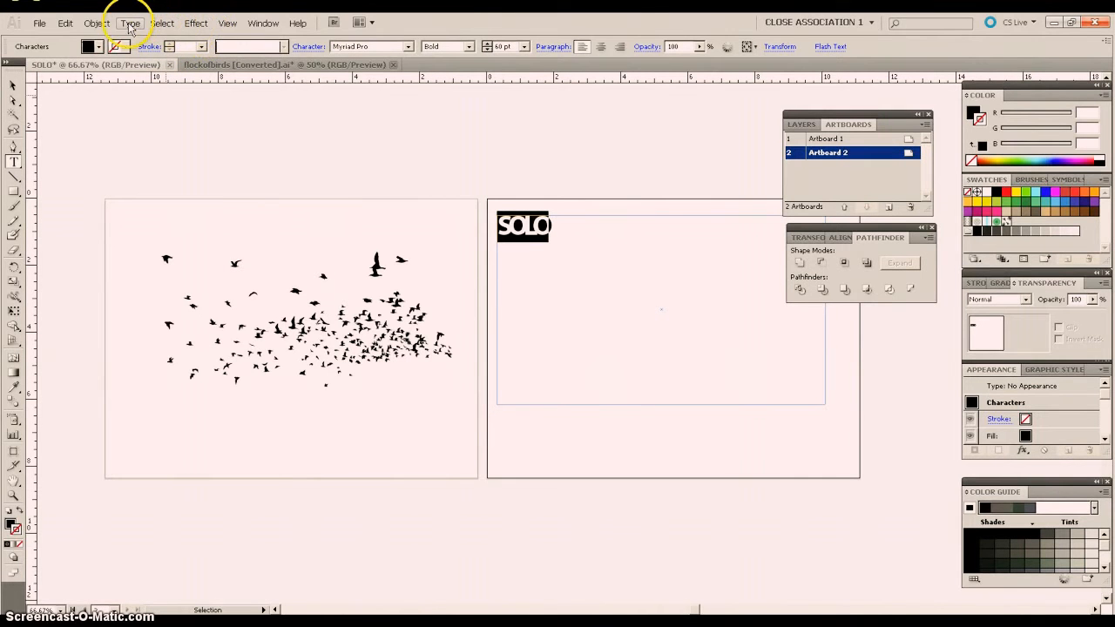
pyautogui.click(101, 26)
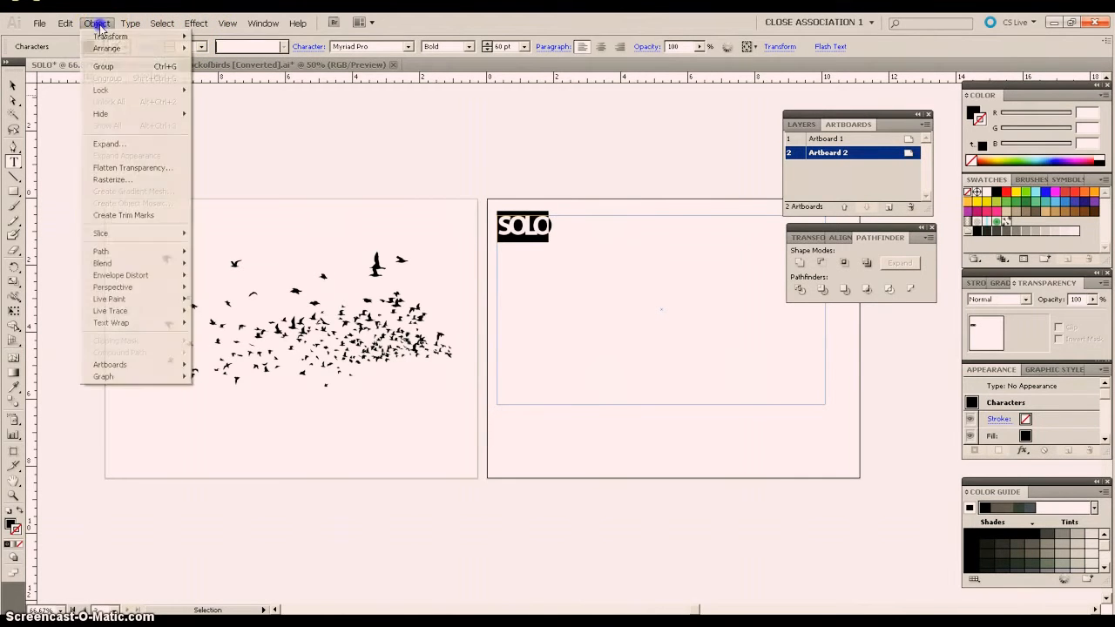
pyautogui.moveTo(132, 29)
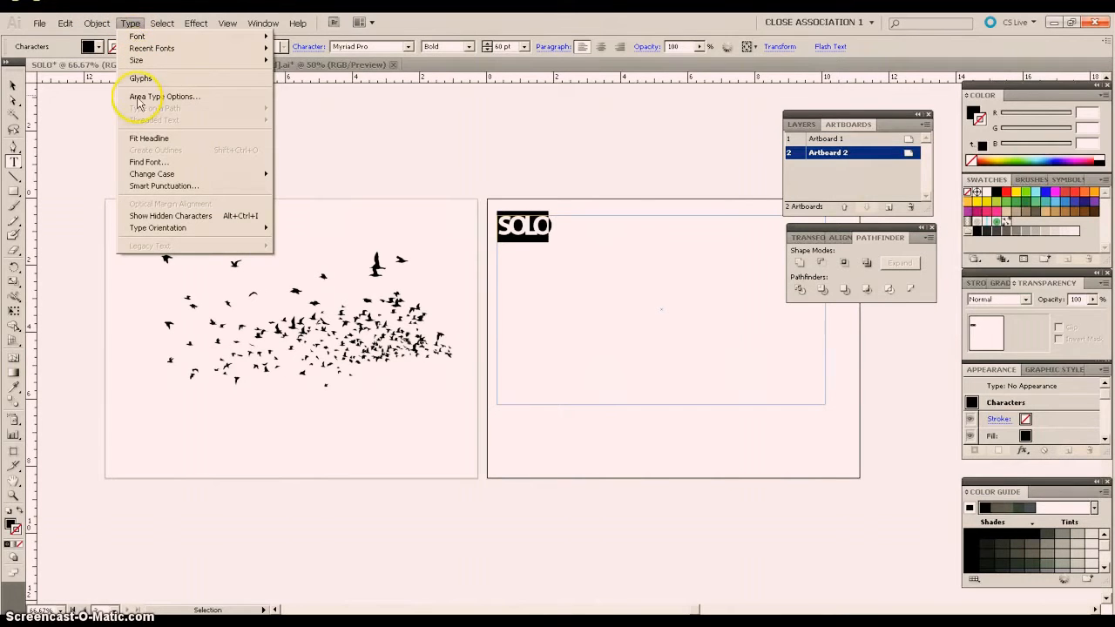
pyautogui.click(130, 24)
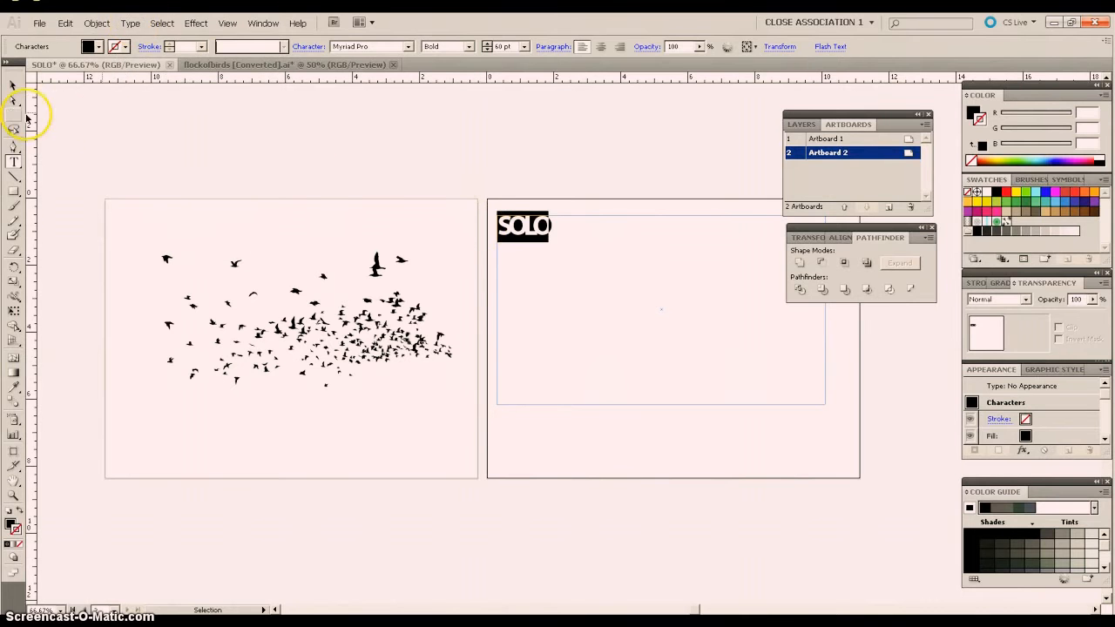
# - Select the SOLO text as an object and convert it to outlines
pyautogui.click(12, 87)
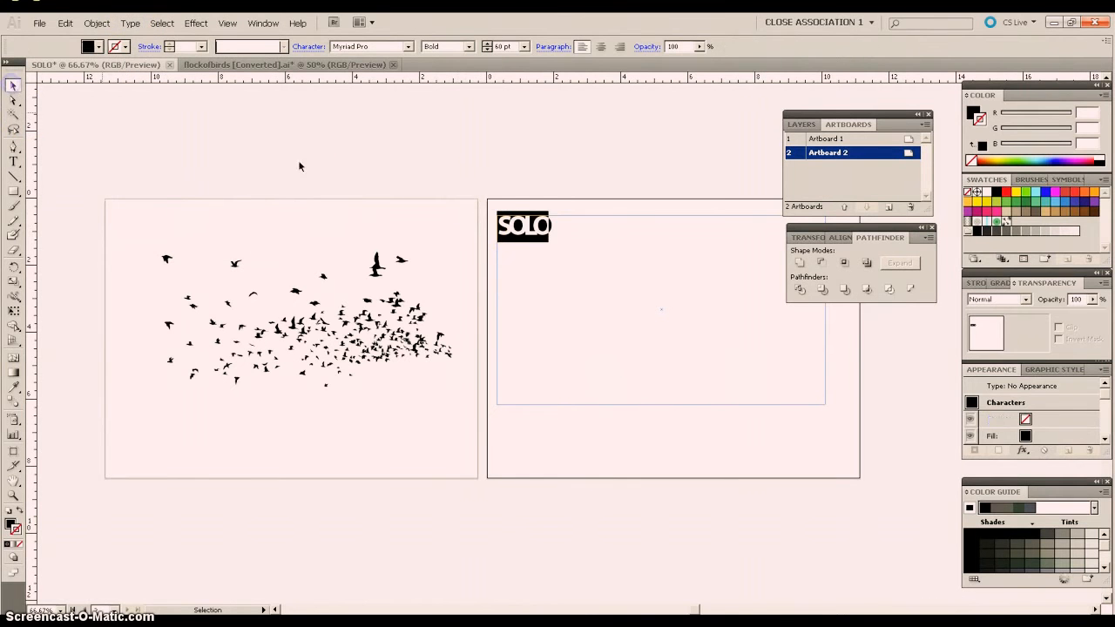
pyautogui.click(499, 194)
pyautogui.click(518, 231)
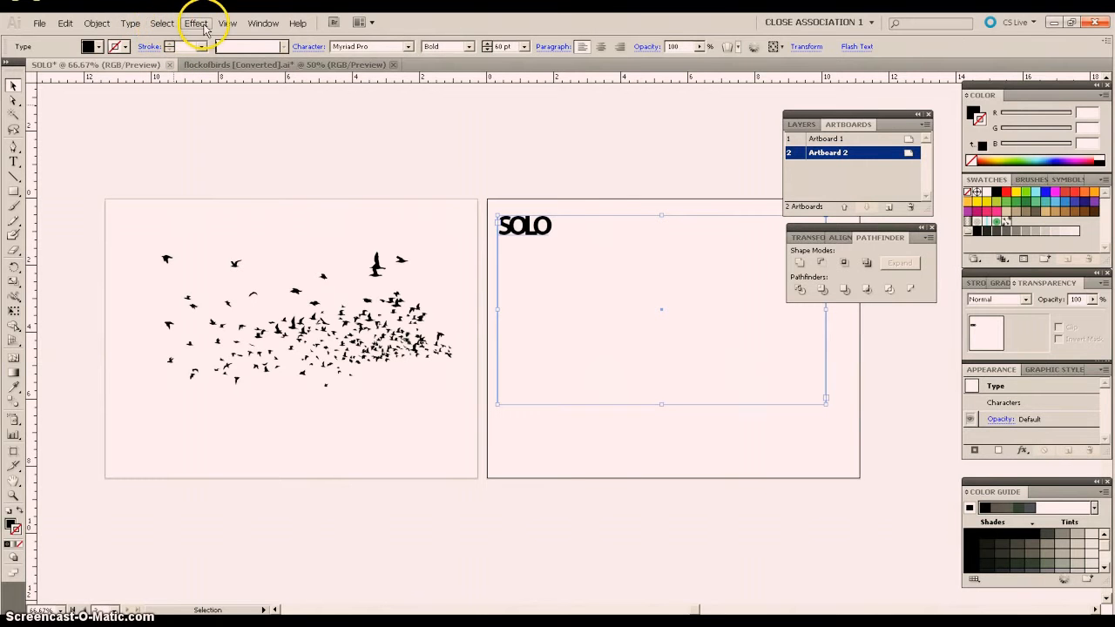
pyautogui.click(132, 26)
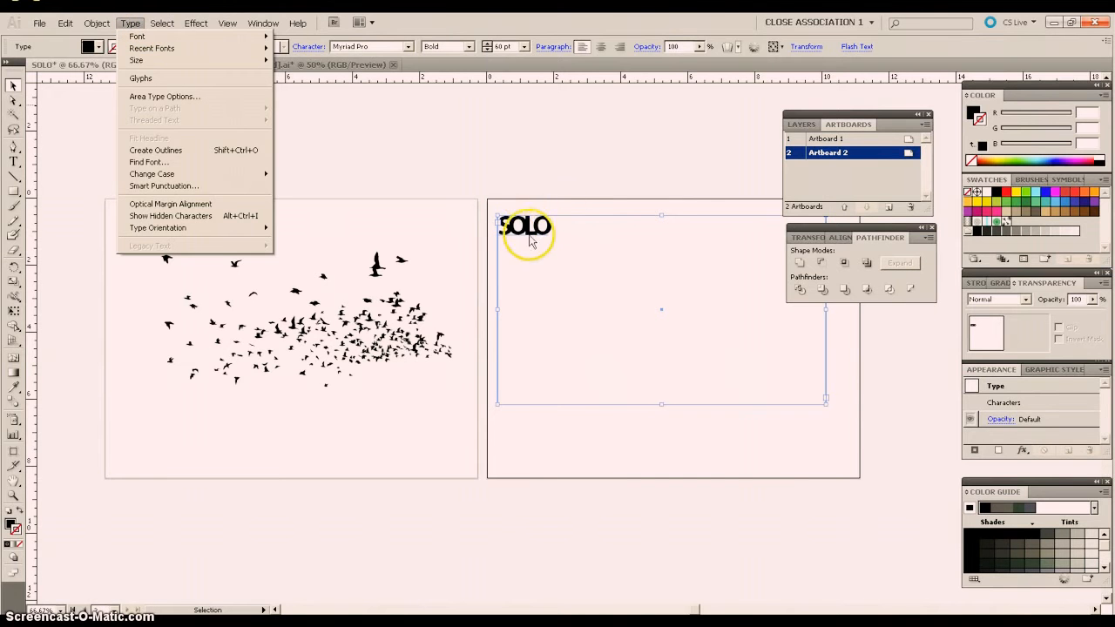
pyautogui.click(168, 153)
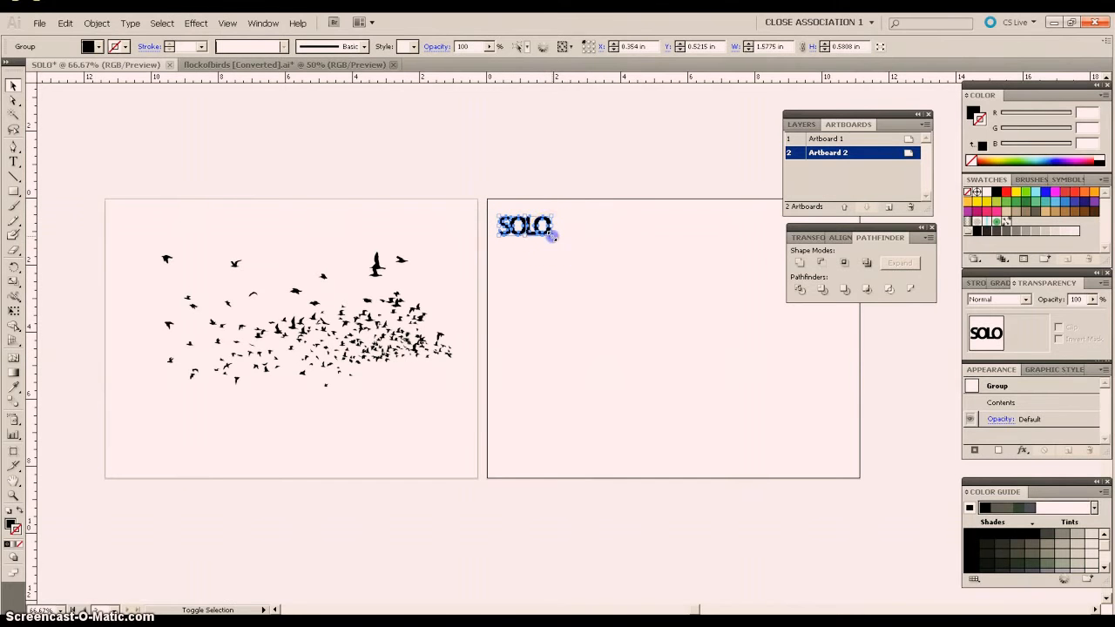
# - Enlarge the outlined SOLO lettering to about 8.79 by 3.23 in and move it to the middle of the second artboard
pyautogui.moveTo(552, 235); pyautogui.dragTo(791, 369)
pyautogui.click(697, 609)
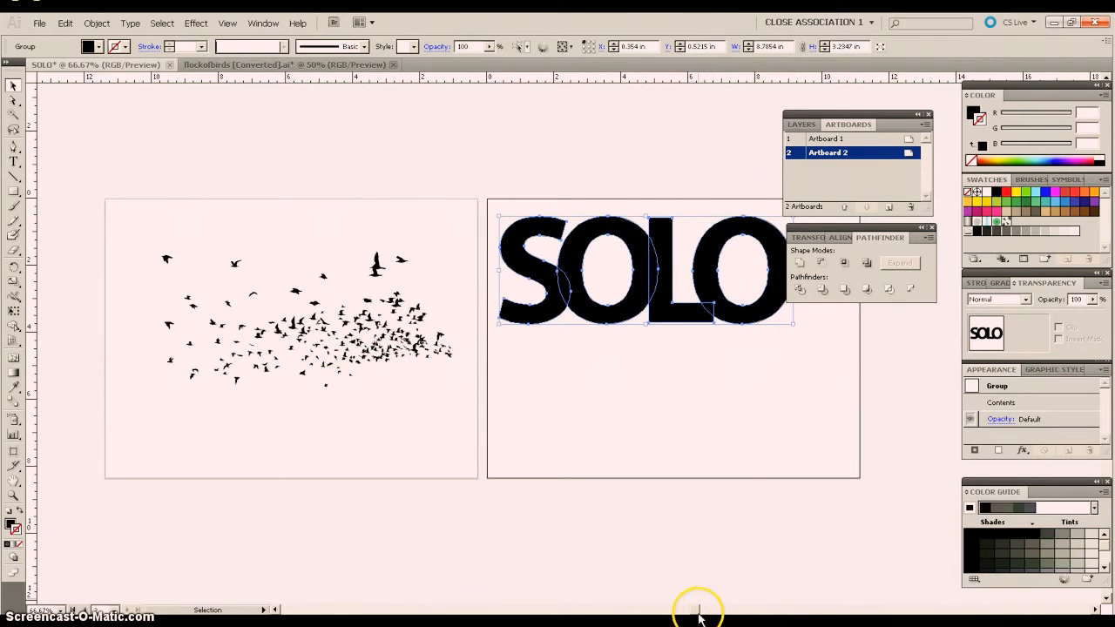
pyautogui.moveTo(697, 611); pyautogui.dragTo(712, 611)
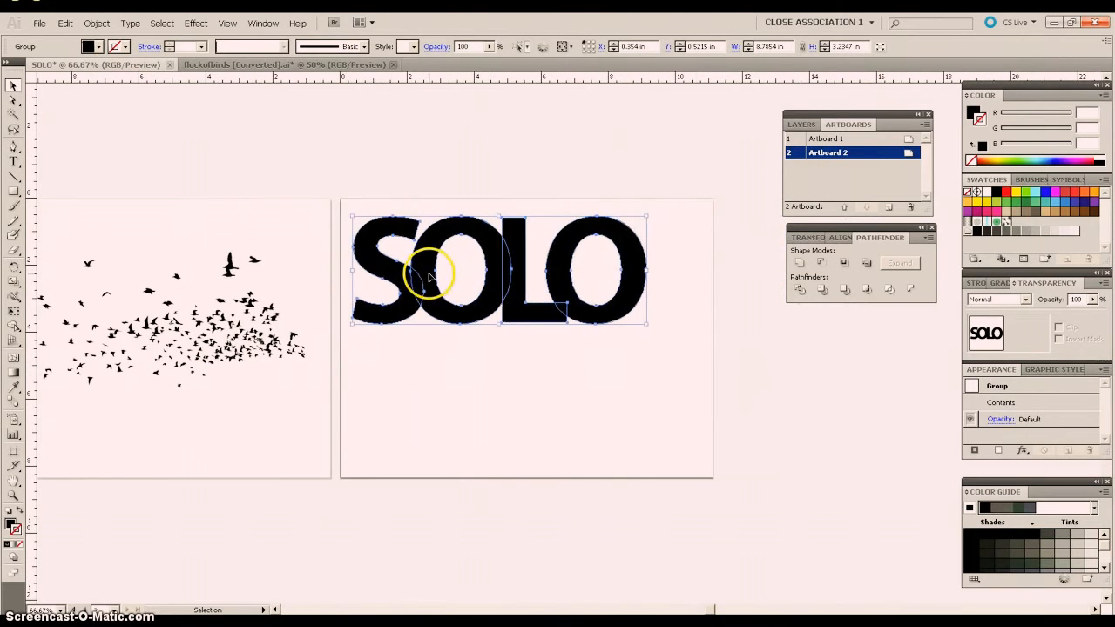
pyautogui.moveTo(449, 305); pyautogui.dragTo(461, 349)
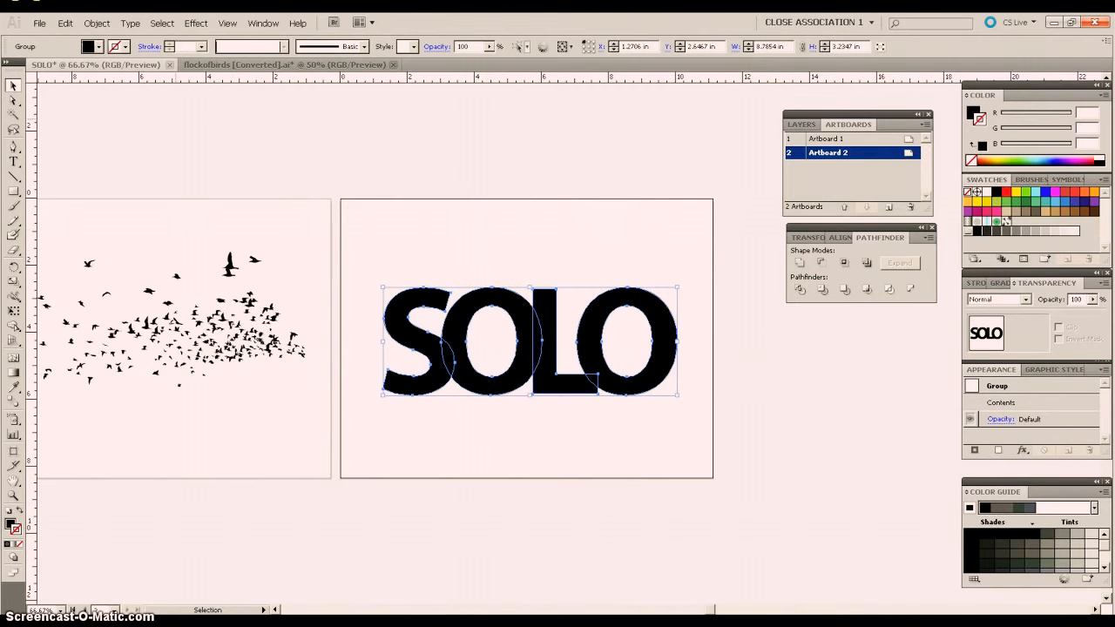
# - Group the outlined SOLO letters and deselect them
pyautogui.click(96, 24)
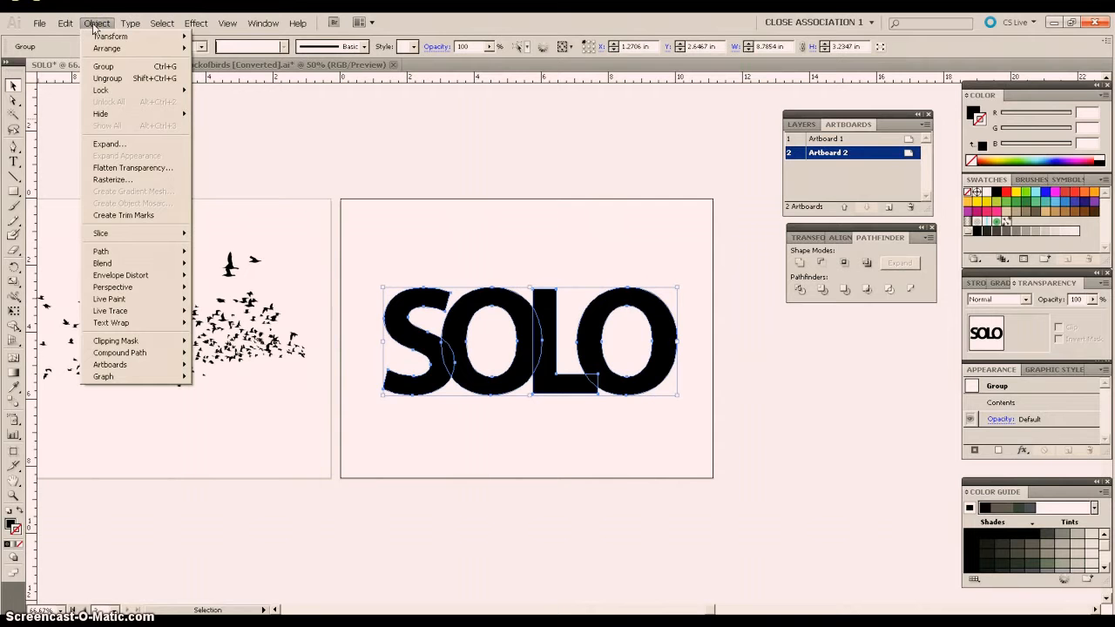
pyautogui.click(103, 67)
pyautogui.click(478, 299)
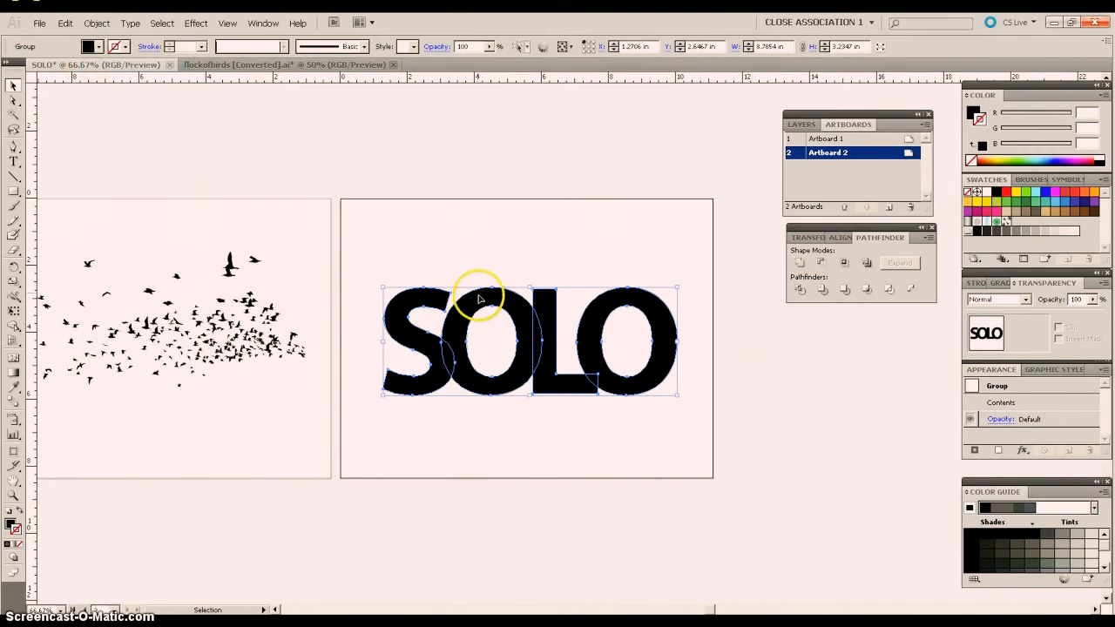
pyautogui.click(473, 261)
pyautogui.click(427, 291)
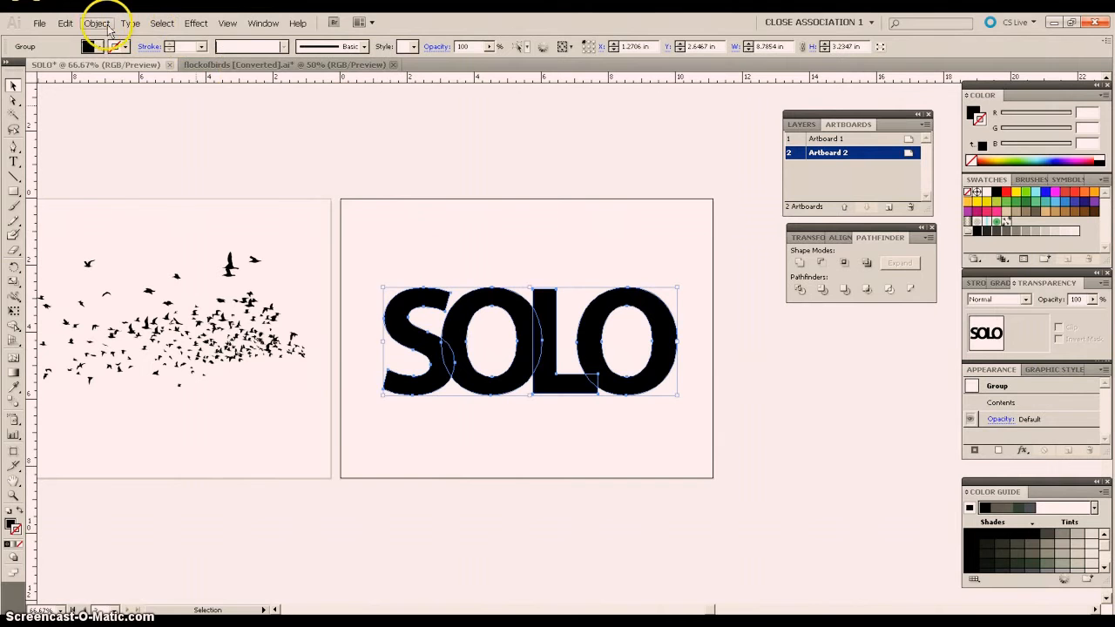
pyautogui.click(380, 265)
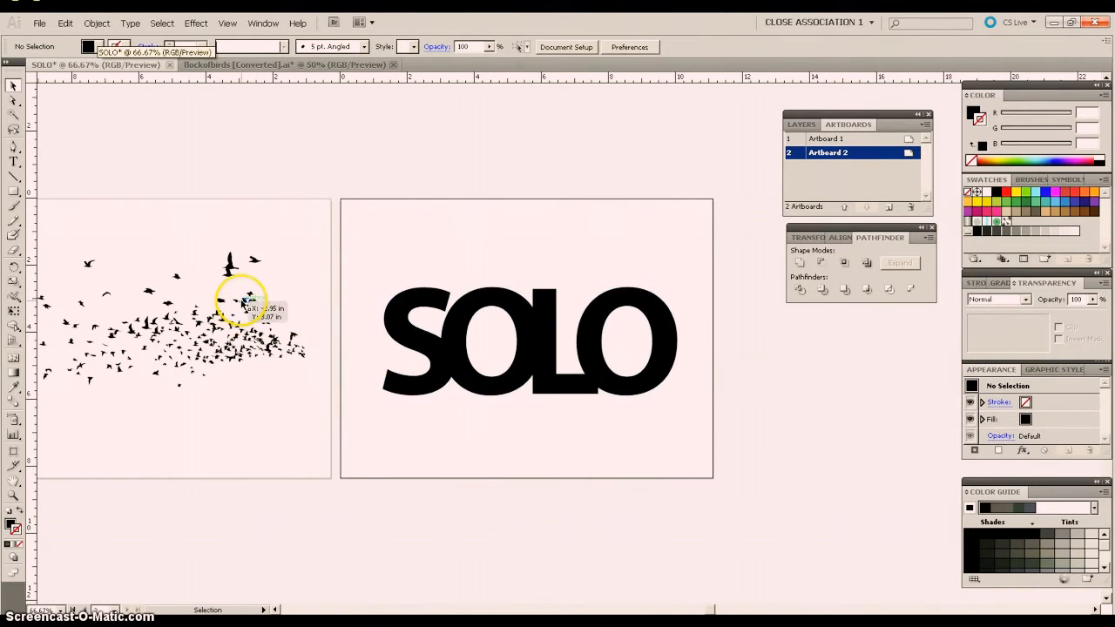
# - Move the flock of birds over the SOLO lettering on the second artboard and enlarge it to about 10.92 by 5.06 in
pyautogui.moveTo(245, 302); pyautogui.dragTo(594, 305)
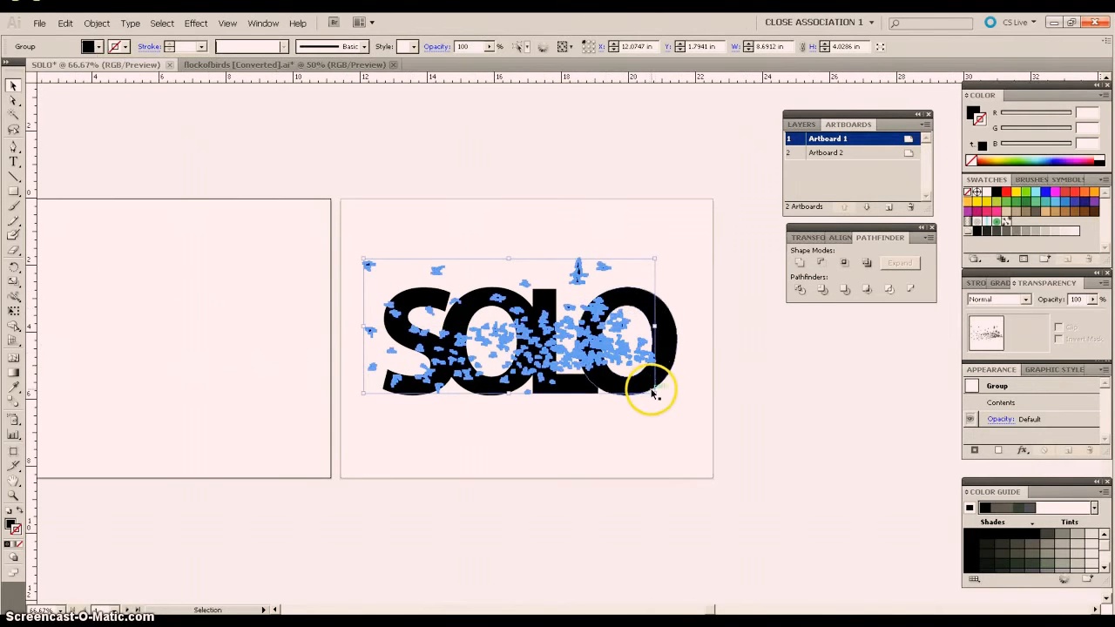
pyautogui.moveTo(653, 393); pyautogui.dragTo(688, 419)
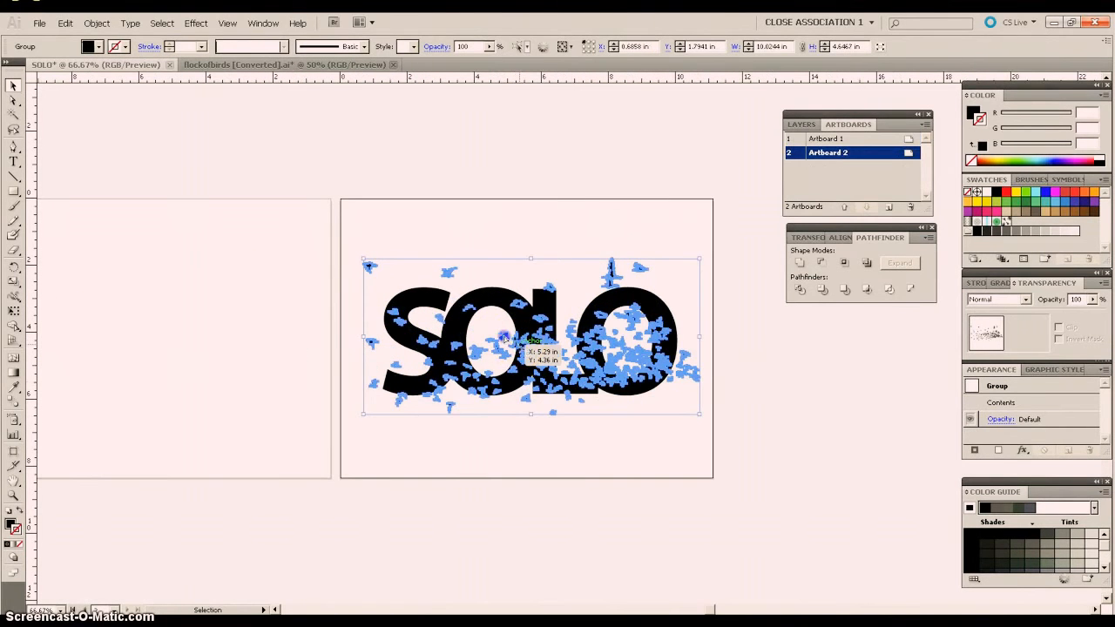
pyautogui.moveTo(503, 336); pyautogui.dragTo(477, 315)
pyautogui.click(669, 390)
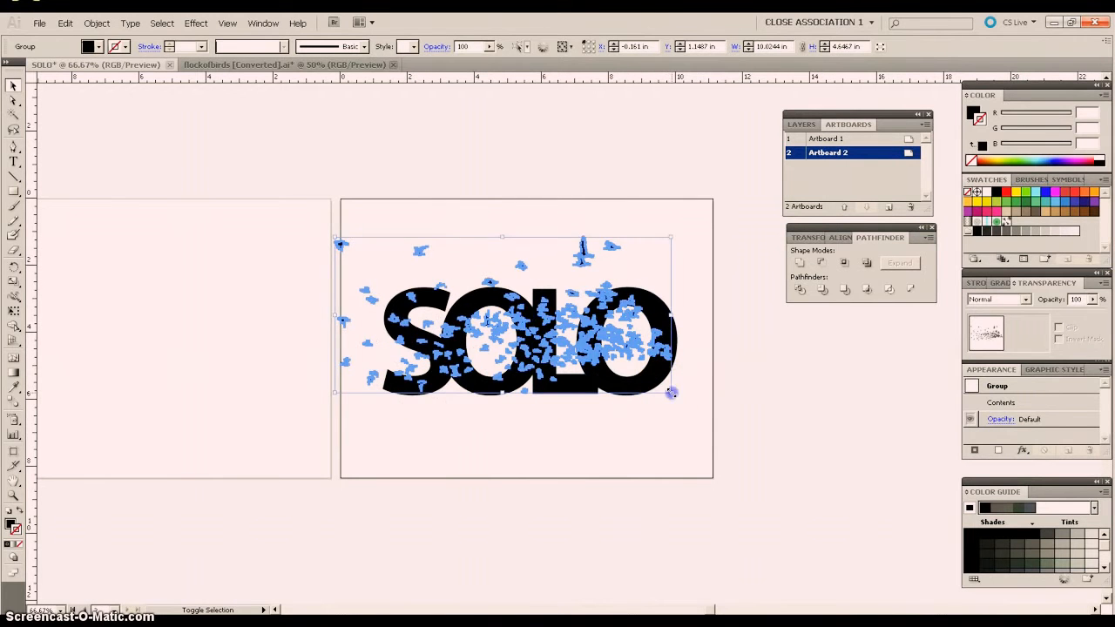
pyautogui.moveTo(670, 393); pyautogui.dragTo(703, 427)
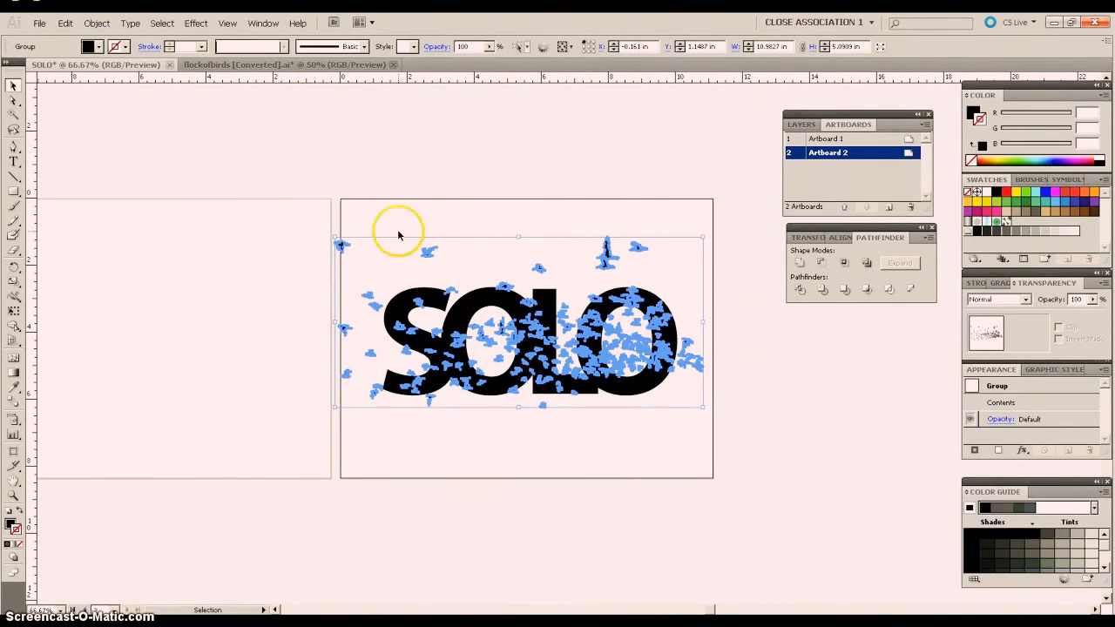
pyautogui.moveTo(340, 243); pyautogui.dragTo(347, 250)
pyautogui.moveTo(702, 407); pyautogui.dragTo(728, 427)
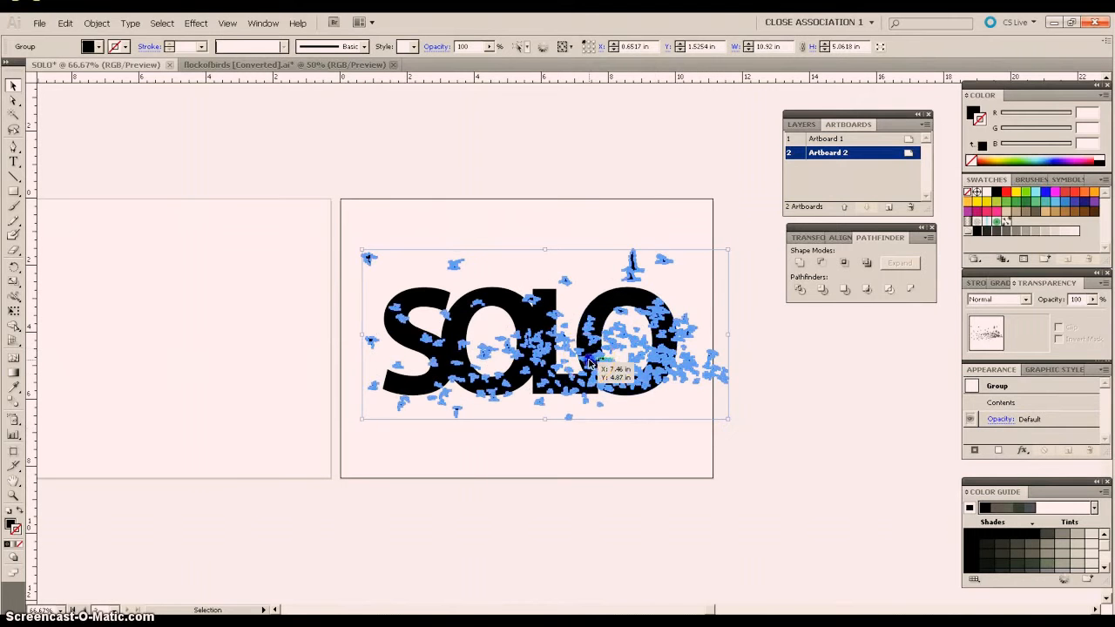
pyautogui.moveTo(594, 366); pyautogui.dragTo(566, 348)
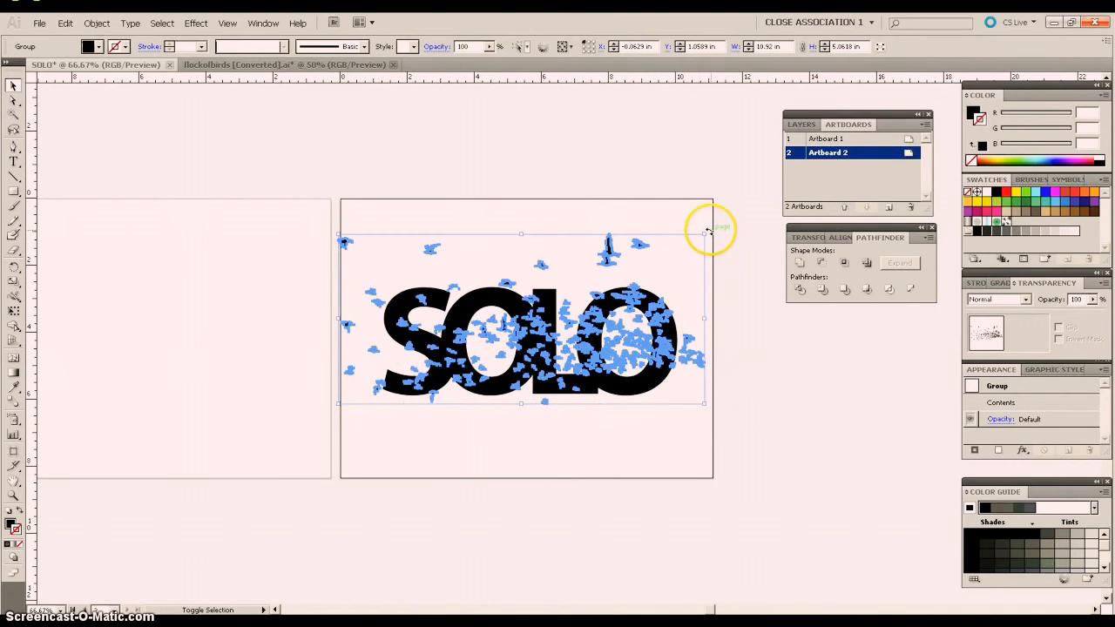
# - Rotate the flock of birds slightly clockwise and reposition it so its dense end overlaps the lower part of the last letters
pyautogui.moveTo(711, 230); pyautogui.dragTo(713, 241)
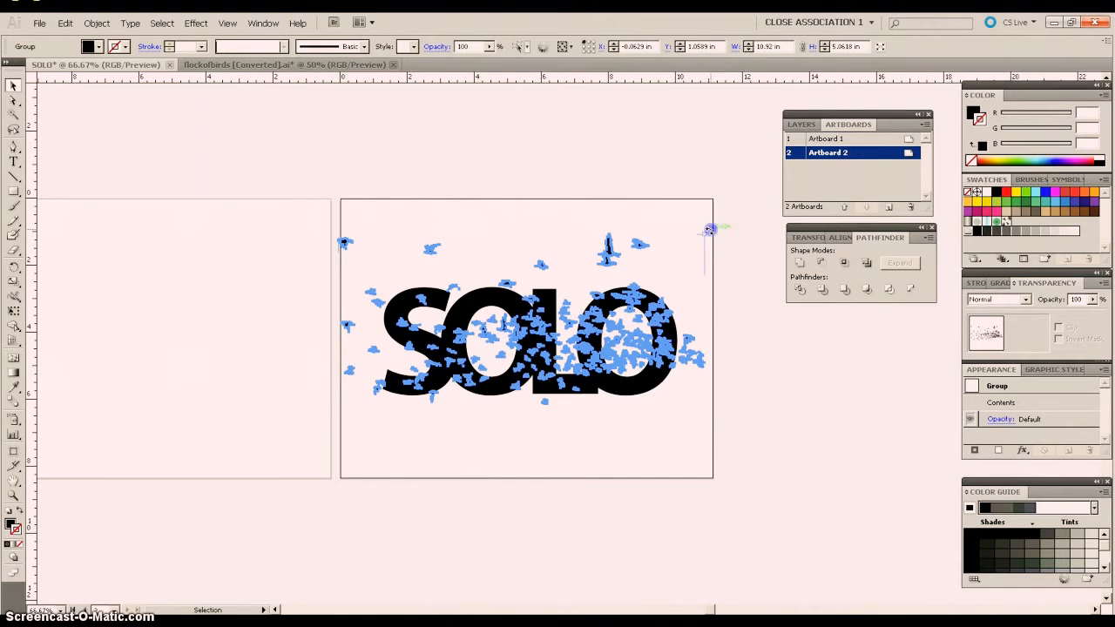
pyautogui.moveTo(708, 228); pyautogui.dragTo(716, 265)
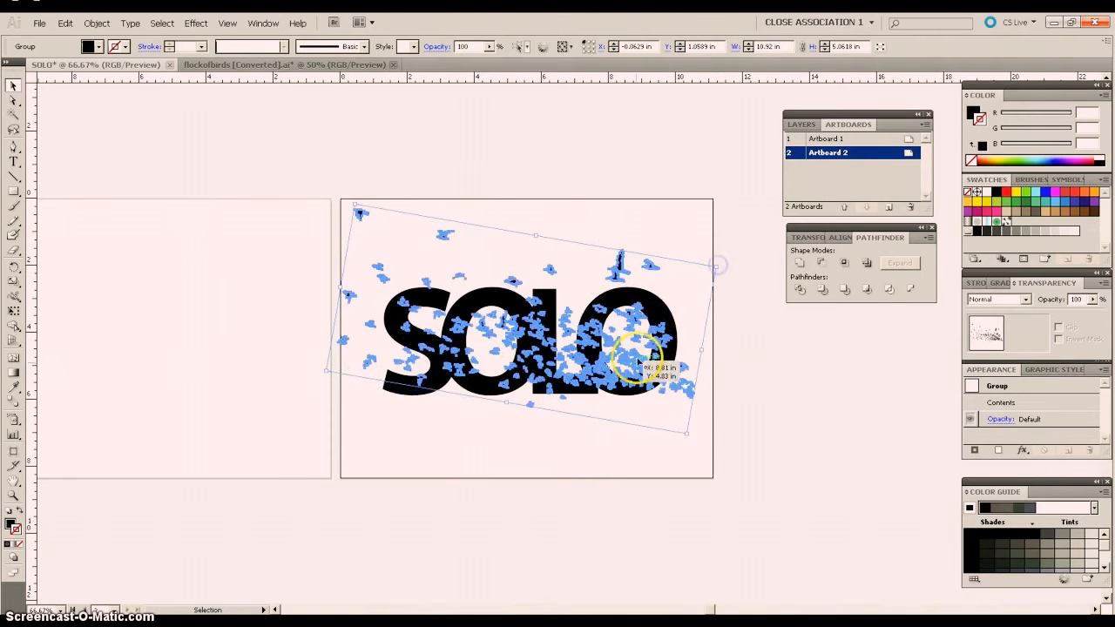
pyautogui.moveTo(631, 376); pyautogui.dragTo(647, 397)
pyautogui.click(771, 333)
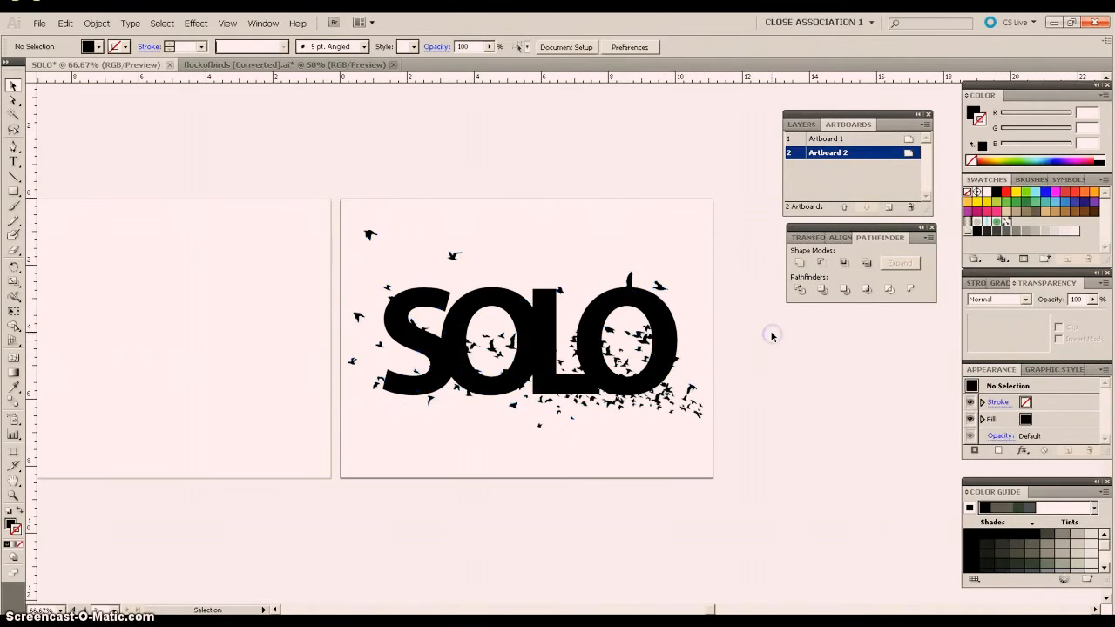
pyautogui.click(667, 404)
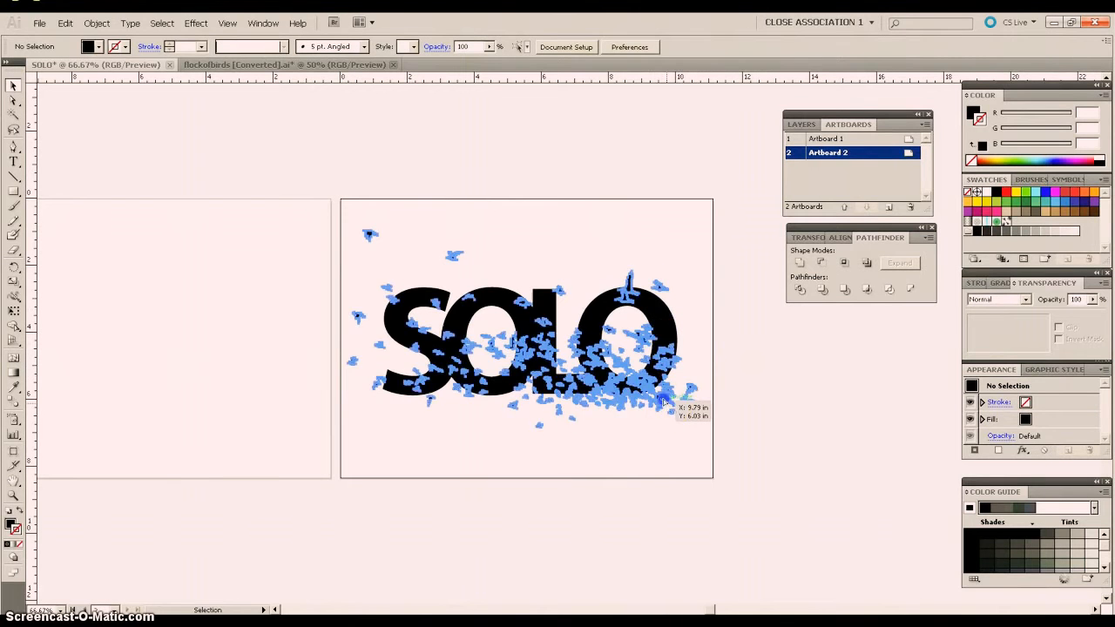
pyautogui.click(552, 240)
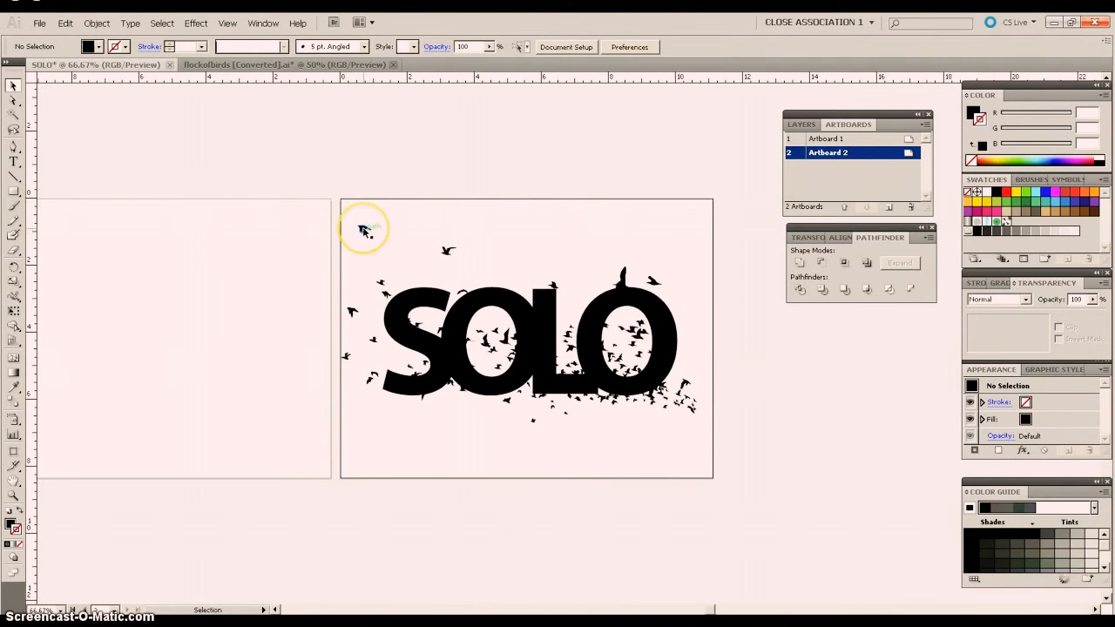
# - Bring the flock of birds to the front of the stacking order
pyautogui.click(363, 230)
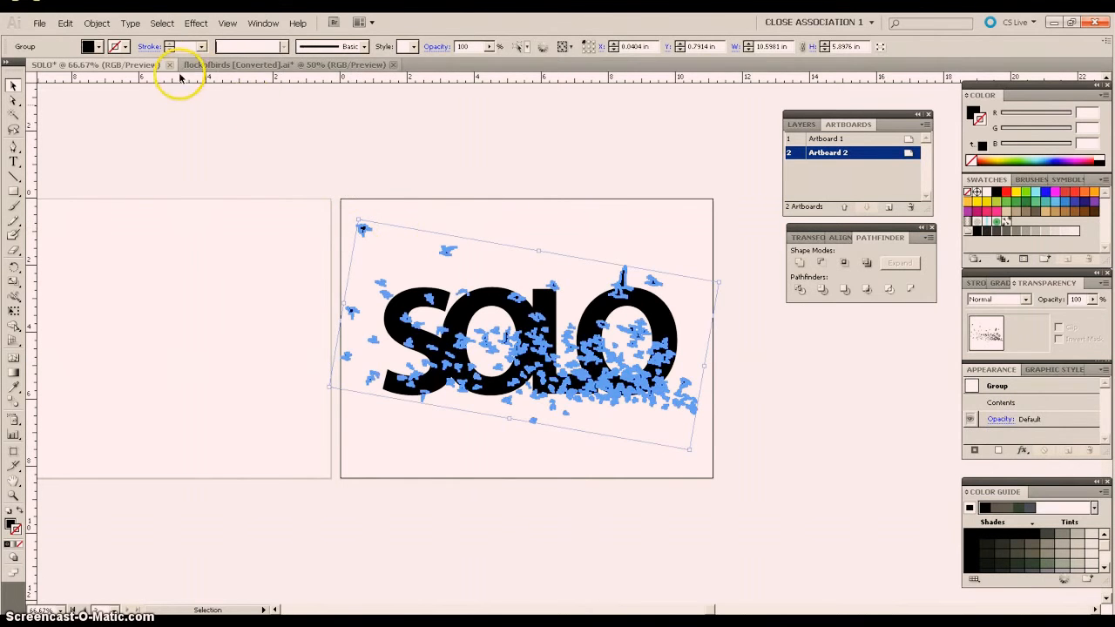
pyautogui.click(102, 29)
pyautogui.moveTo(106, 50)
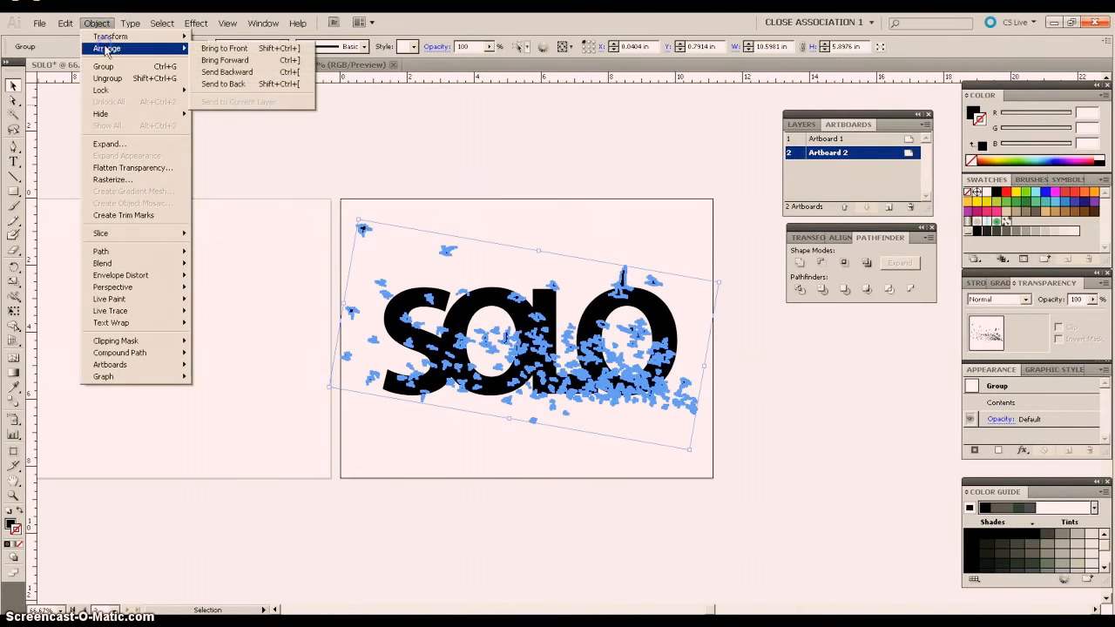
pyautogui.click(223, 48)
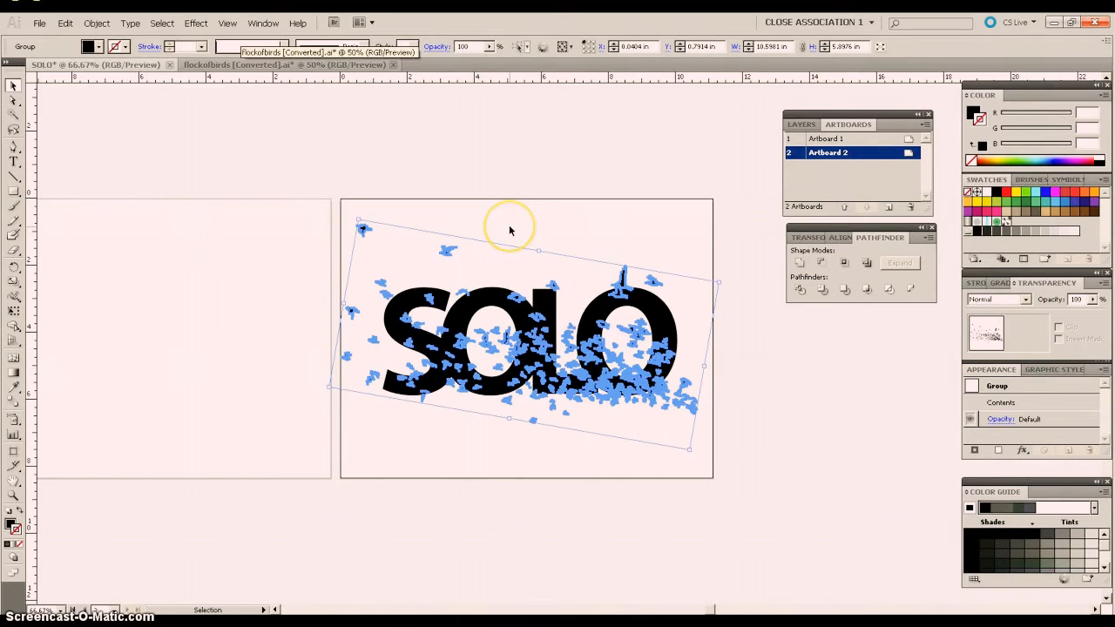
# - Select the SOLO lettering together with the flock of birds, make them one compound path and deselect it
pyautogui.click(498, 286)
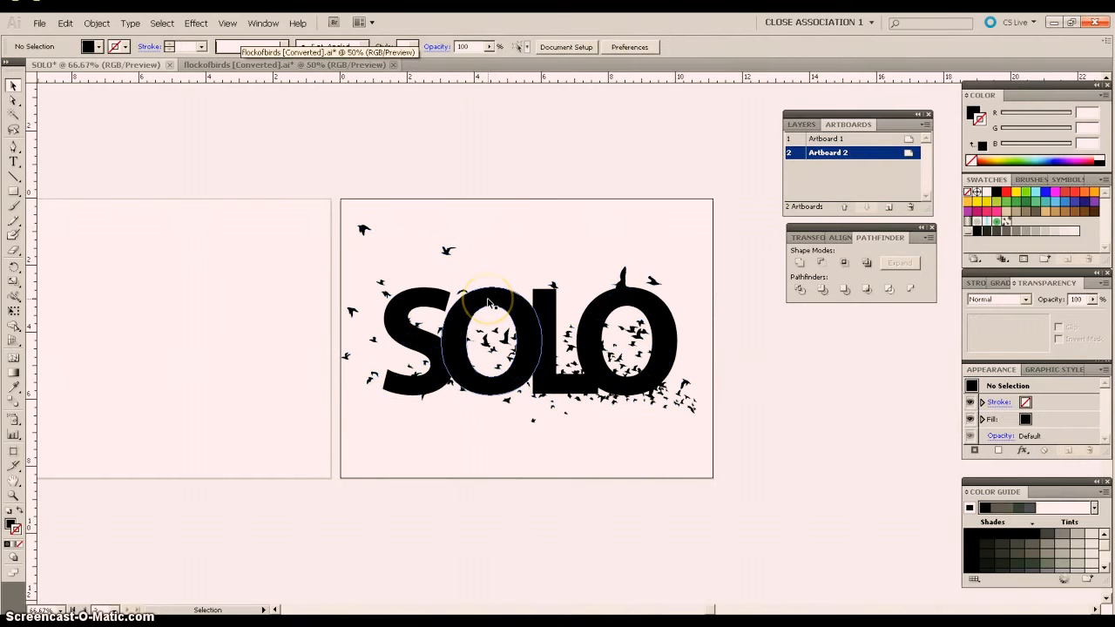
pyautogui.click(489, 302)
pyautogui.click(444, 252)
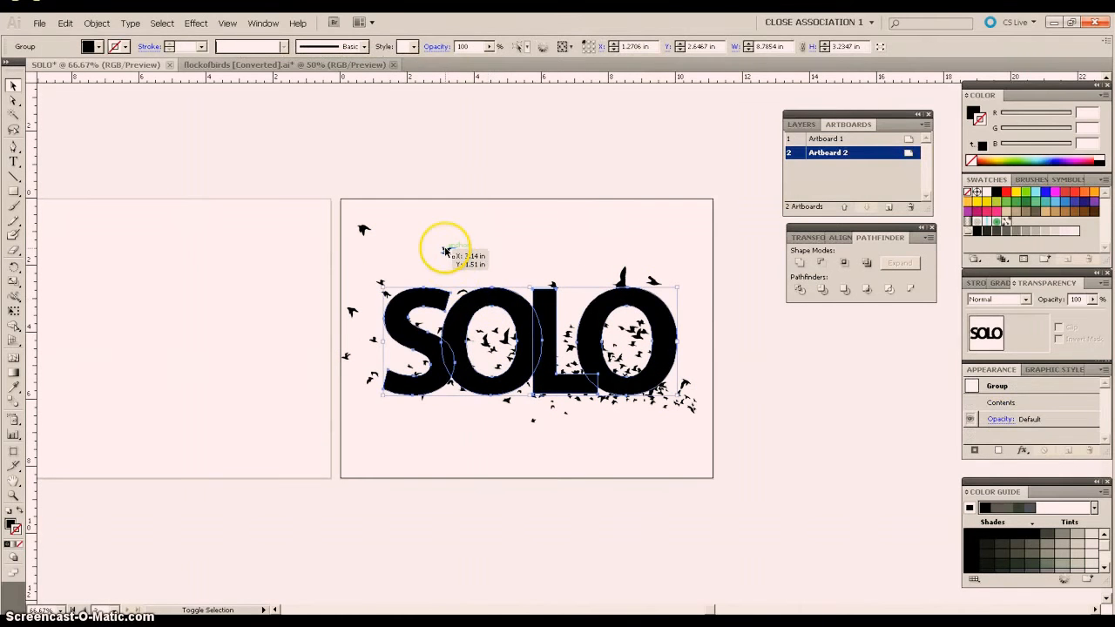
pyautogui.keyDown('shift'); pyautogui.click(444, 252); pyautogui.keyUp('shift')
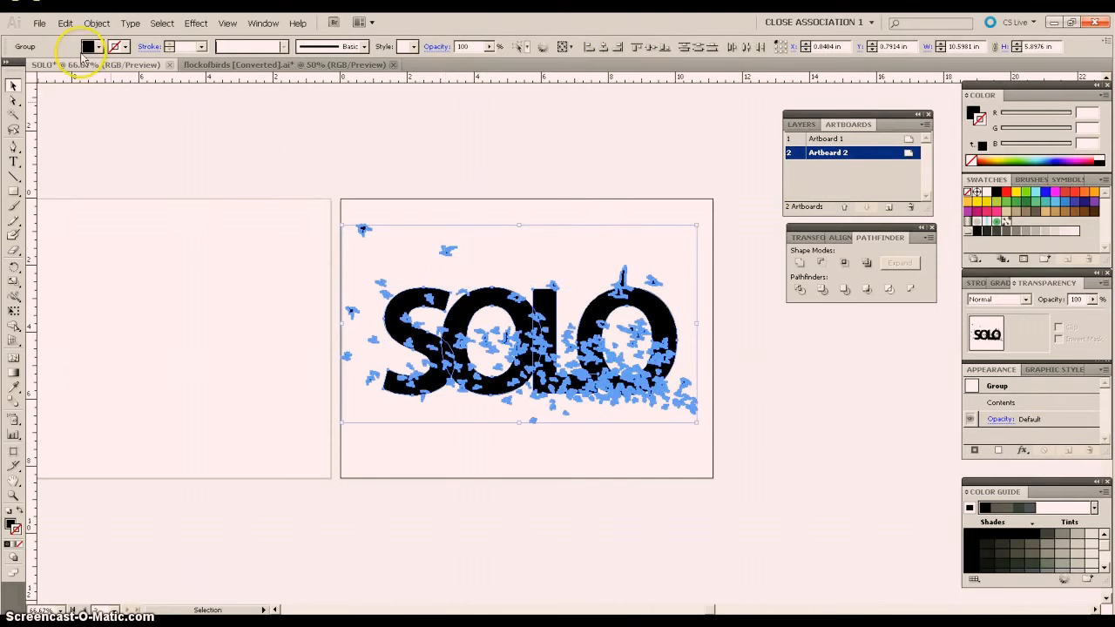
pyautogui.click(90, 24)
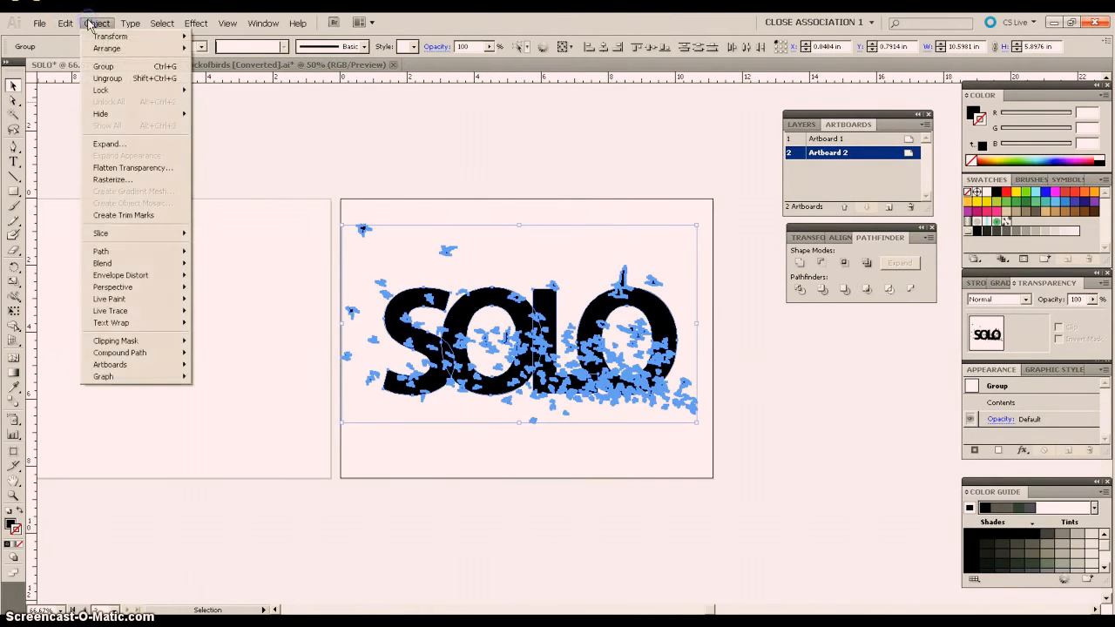
pyautogui.click(122, 357)
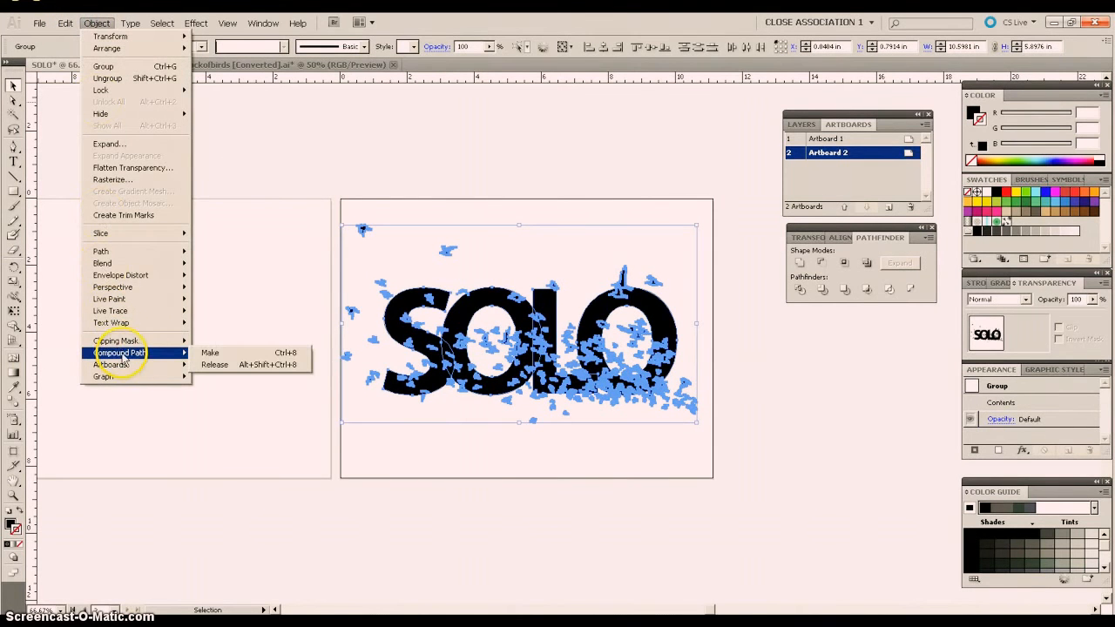
pyautogui.click(212, 353)
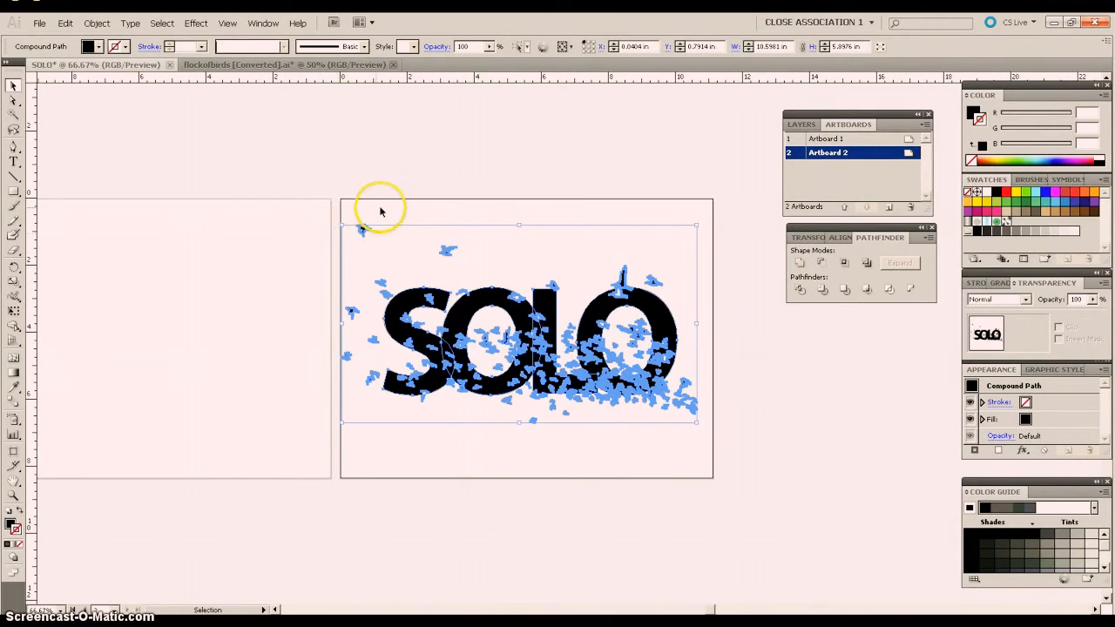
pyautogui.click(484, 215)
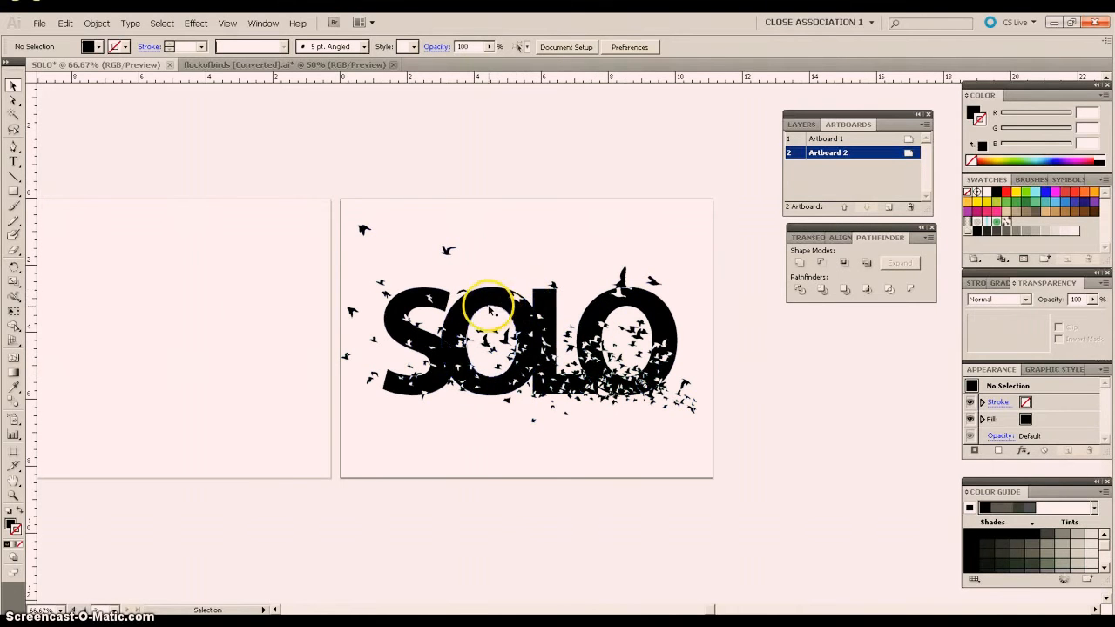
pyautogui.click(413, 422)
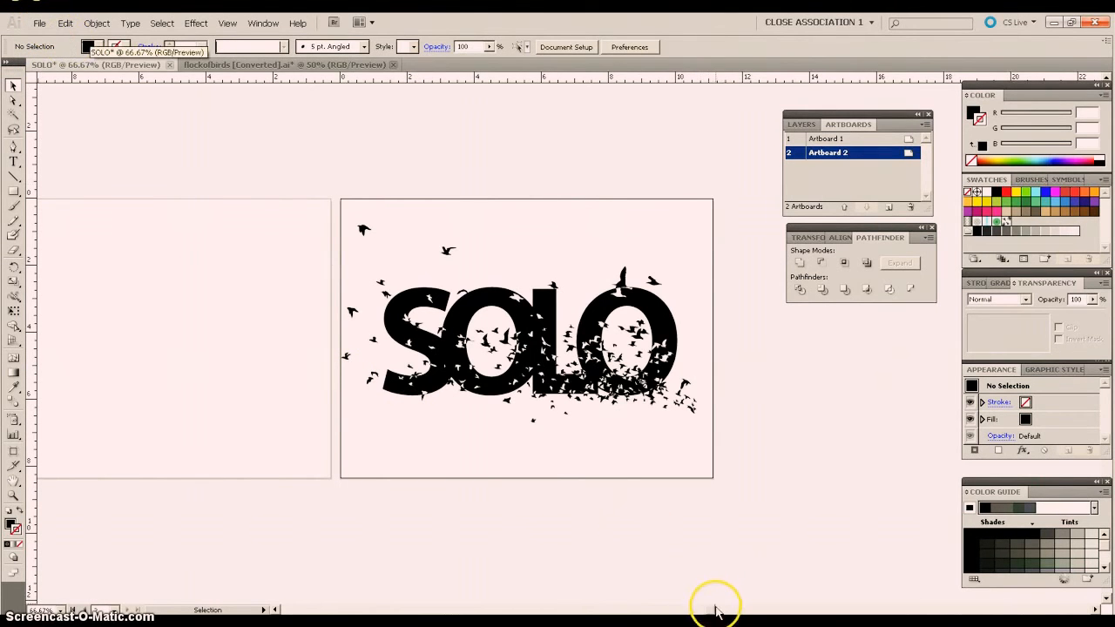
# - Place abre_tus_ojos_1024x7682 from the images folder as a linked file and move it over the first artboard
pyautogui.moveTo(714, 608); pyautogui.dragTo(699, 610)
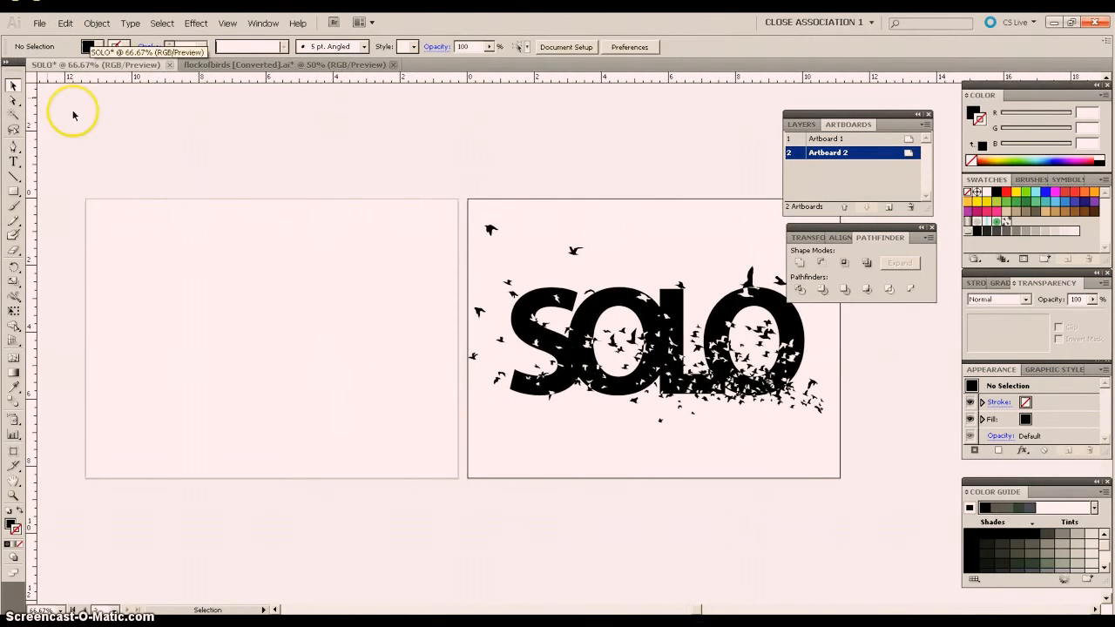
pyautogui.click(39, 24)
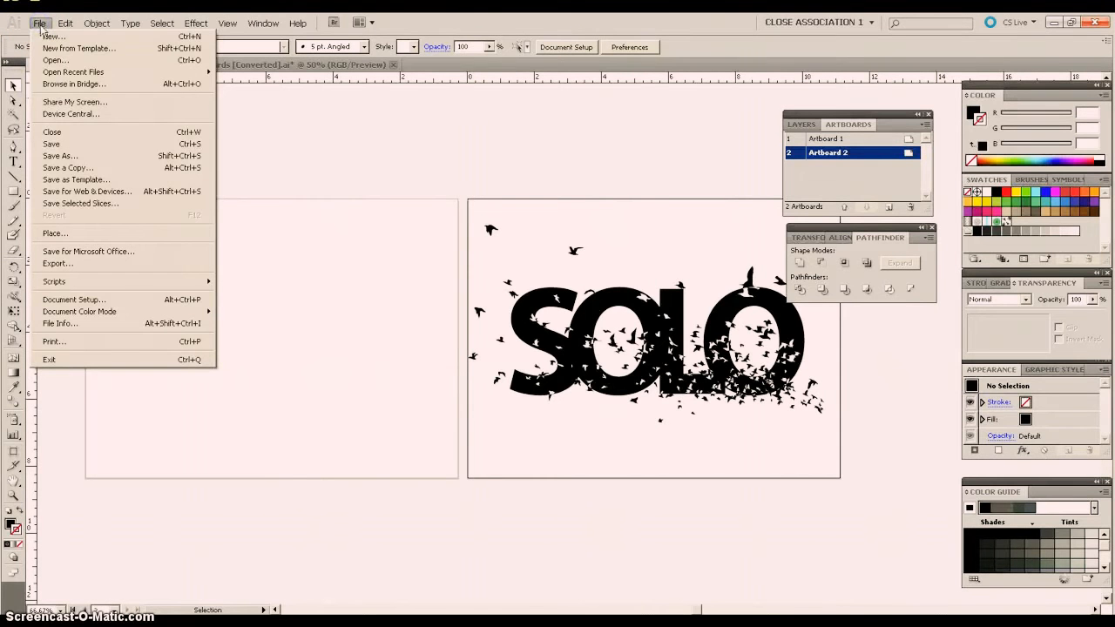
pyautogui.click(54, 235)
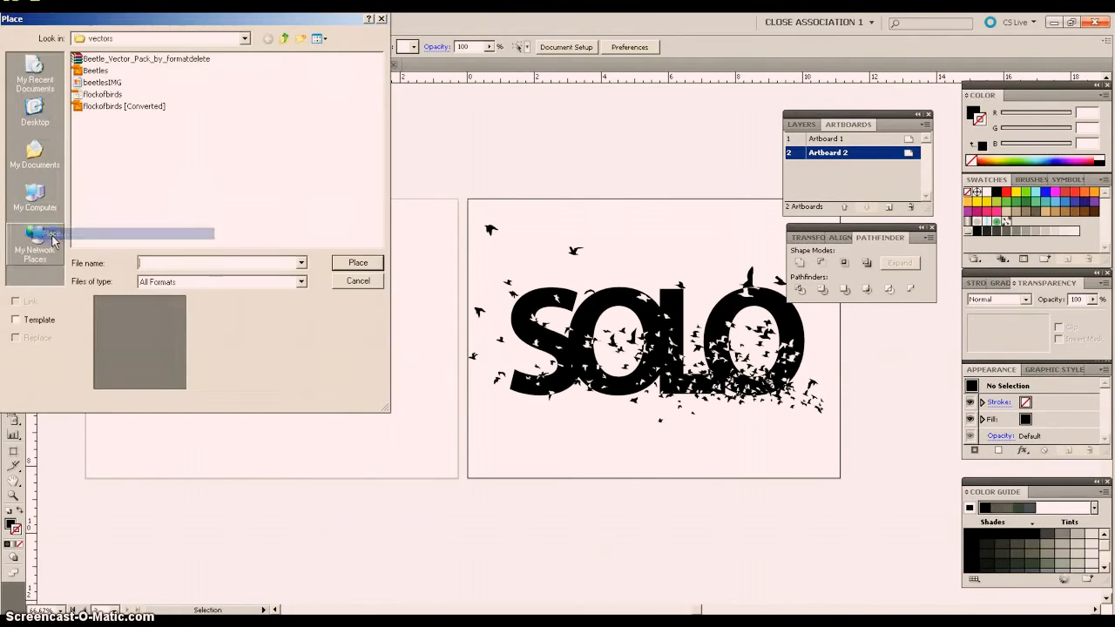
pyautogui.click(285, 39)
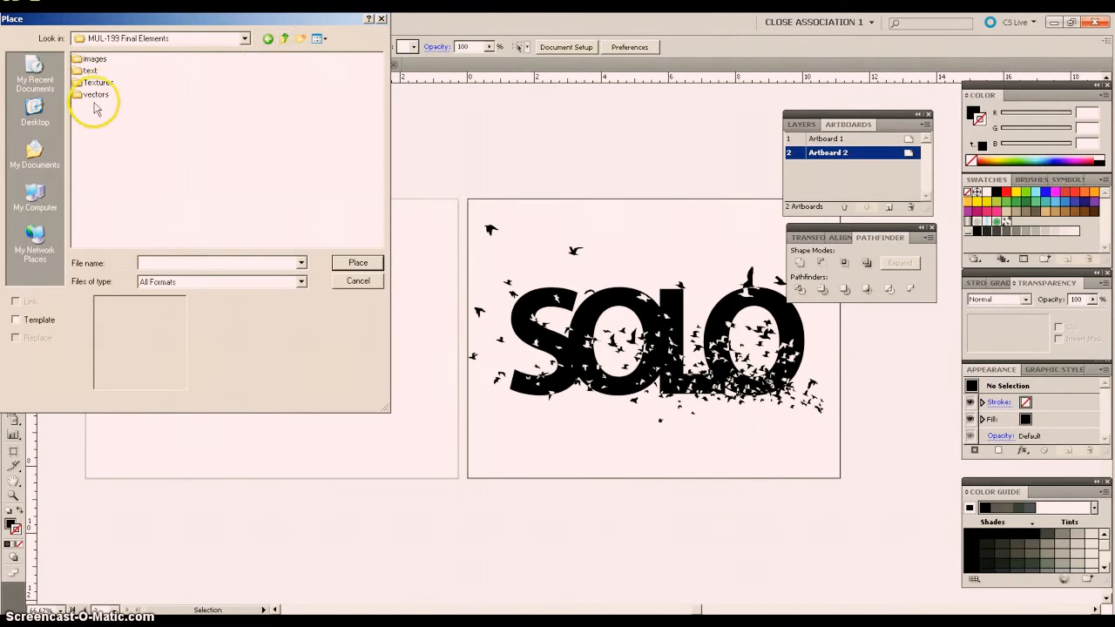
pyautogui.doubleClick(95, 59)
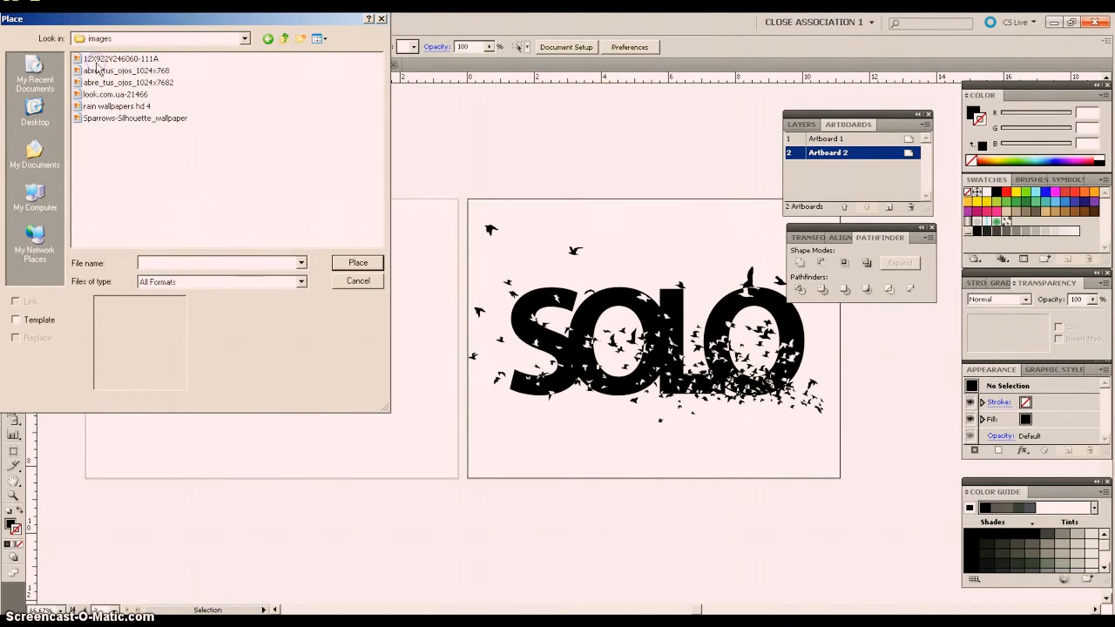
pyautogui.click(320, 38)
pyautogui.click(325, 52)
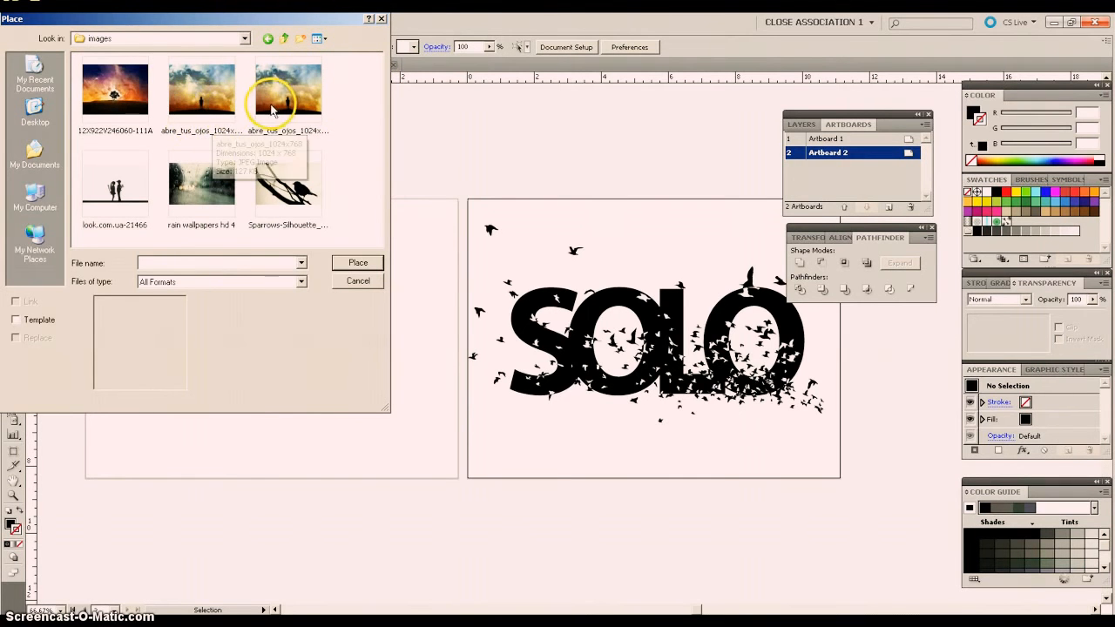
pyautogui.click(270, 109)
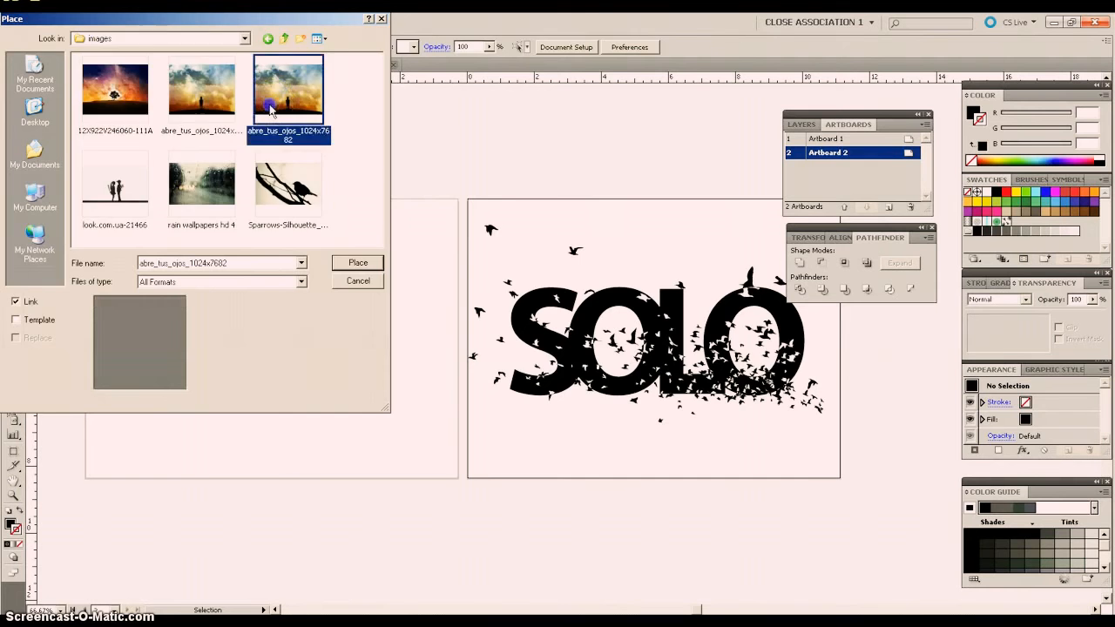
pyautogui.doubleClick(269, 109)
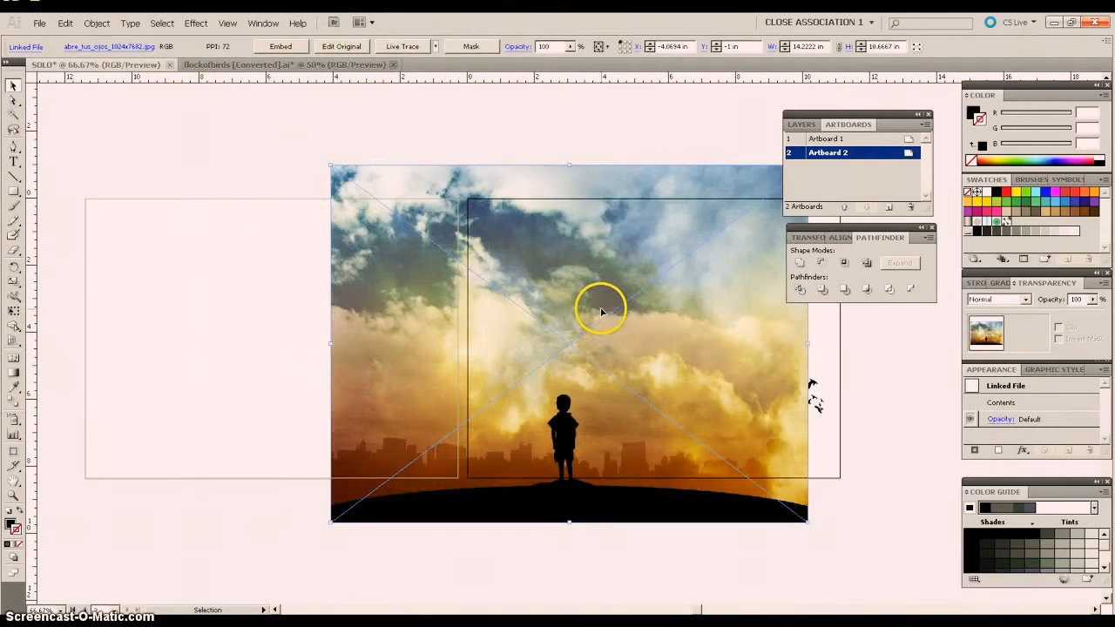
pyautogui.moveTo(601, 312); pyautogui.dragTo(383, 292)
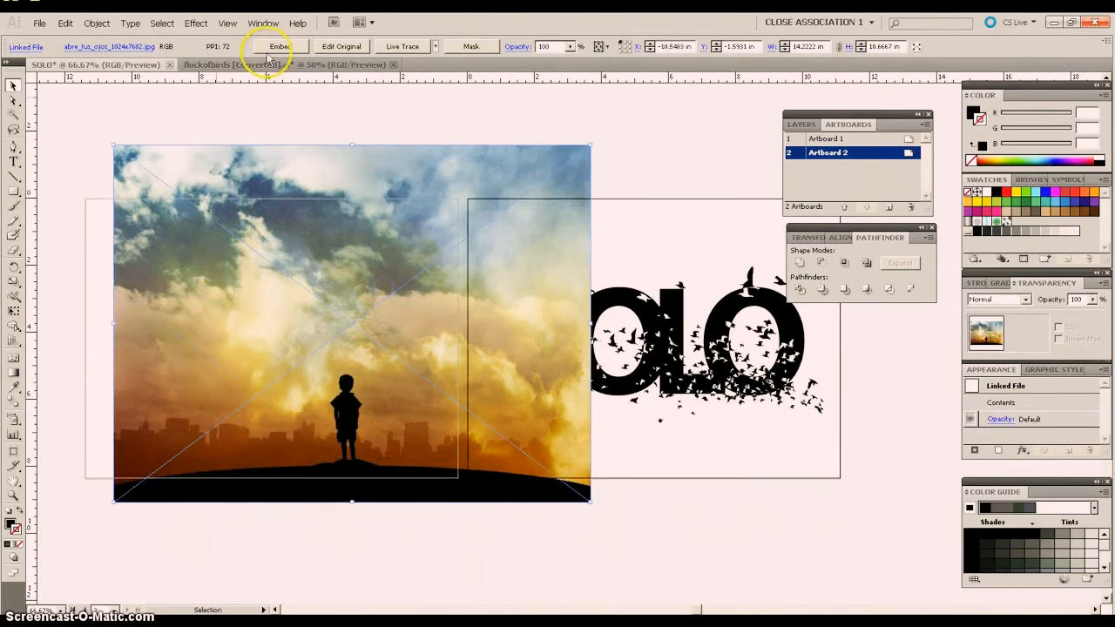
# - Embed the sky photo, scale it proportionally to about 10.3 by 7.7 in, centre it on the first artboard and deselect it
pyautogui.click(283, 48)
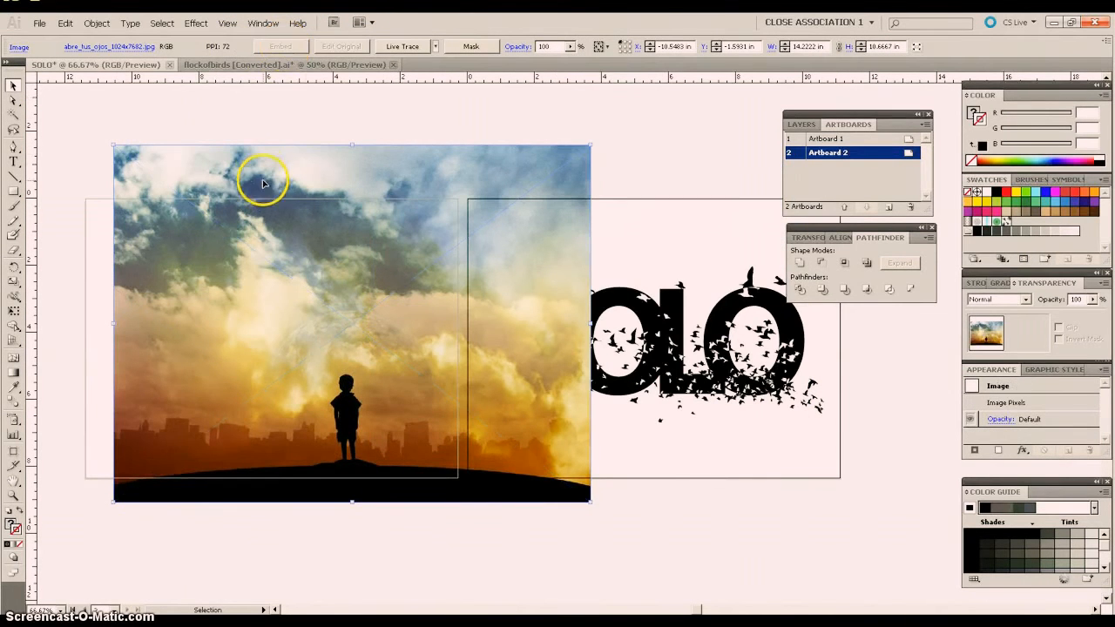
pyautogui.moveTo(354, 145); pyautogui.dragTo(351, 243)
pyautogui.moveTo(407, 305); pyautogui.dragTo(335, 266)
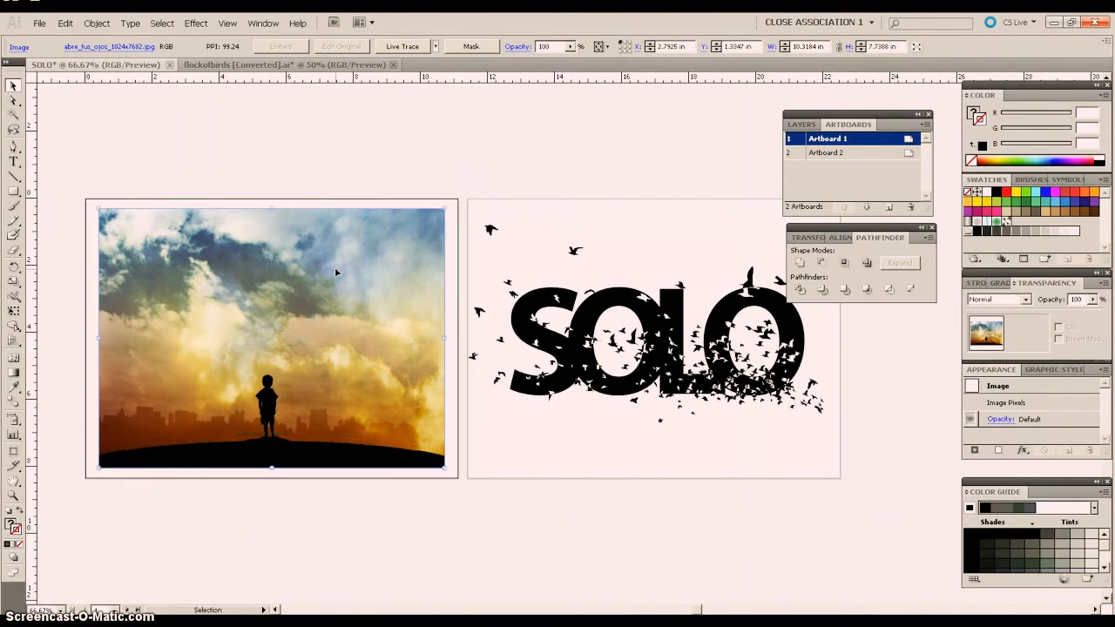
pyautogui.click(307, 154)
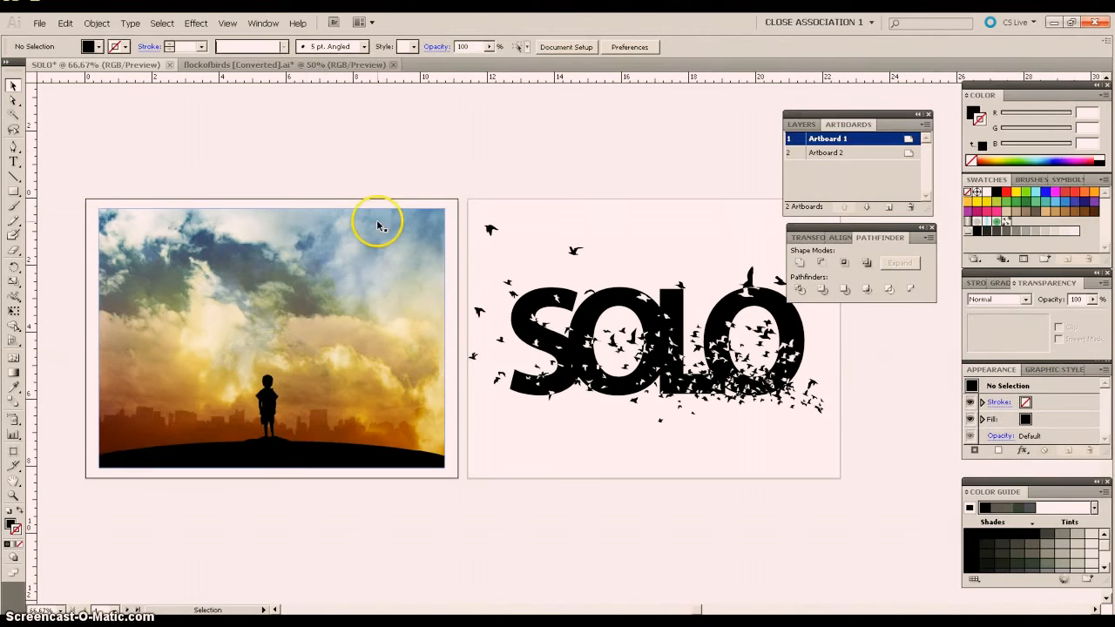
# - Move the SOLO compound path onto the sky photo, scale it to about 5.6 by 3.1 in and position it above the boy
pyautogui.click(556, 301)
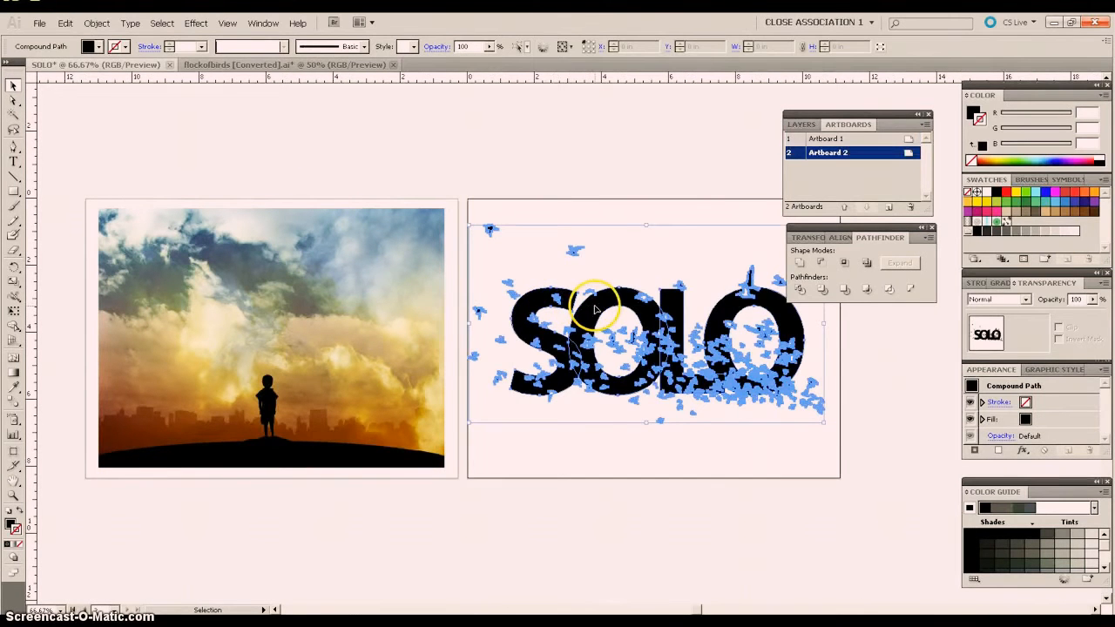
pyautogui.moveTo(595, 309); pyautogui.dragTo(213, 299)
pyautogui.moveTo(263, 216); pyautogui.dragTo(262, 308)
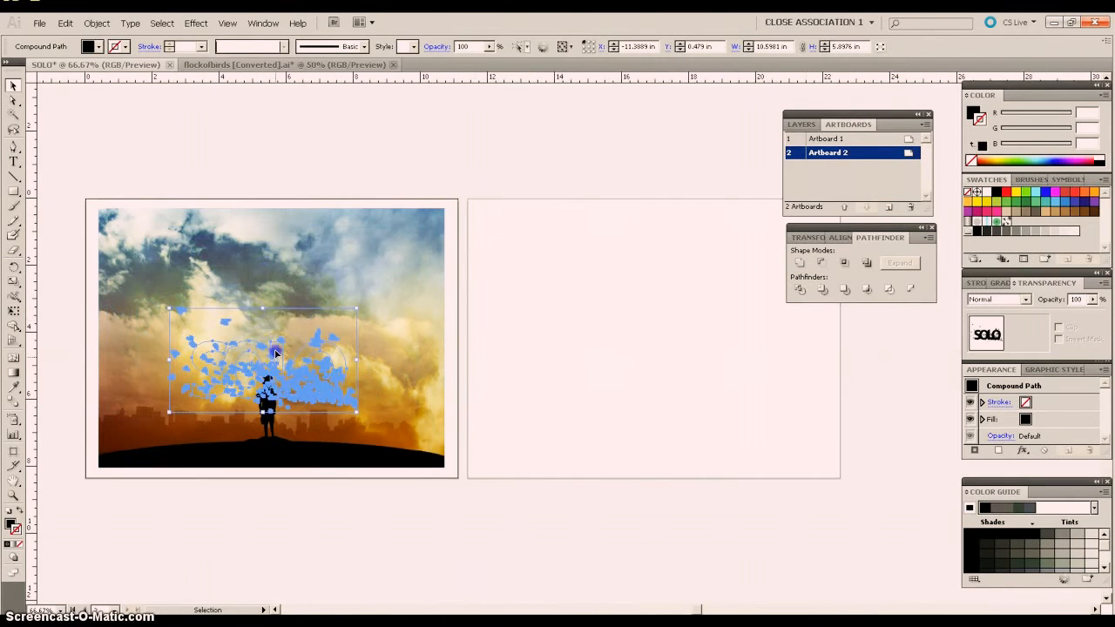
pyautogui.moveTo(276, 352); pyautogui.dragTo(276, 318)
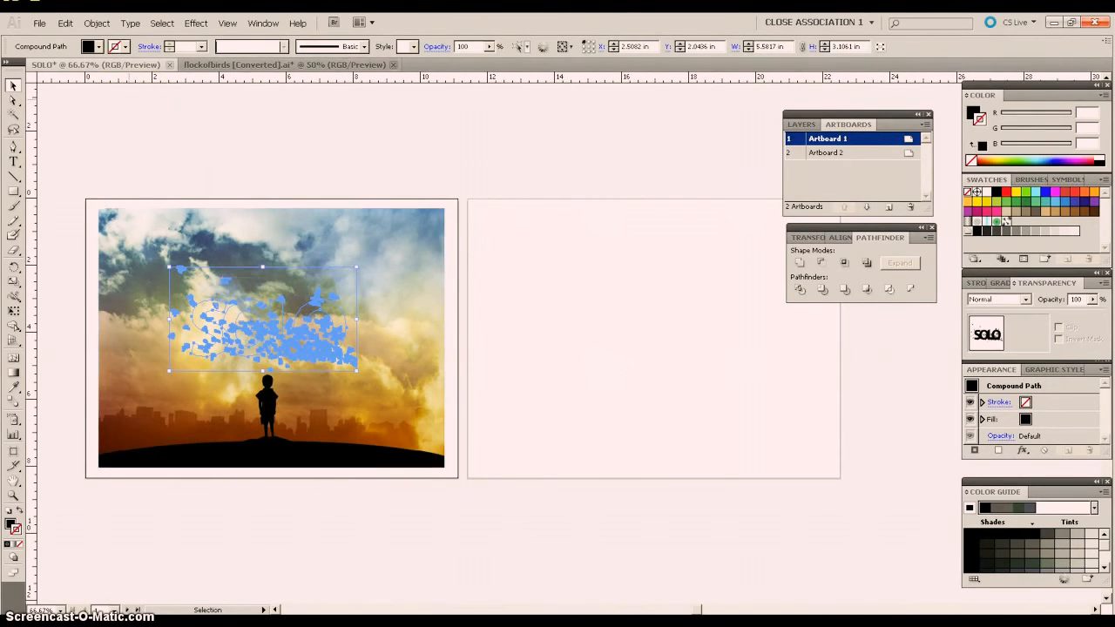
# - Bring the SOLO compound path to the front of the stacking order and deselect it
pyautogui.click(97, 24)
pyautogui.moveTo(106, 48)
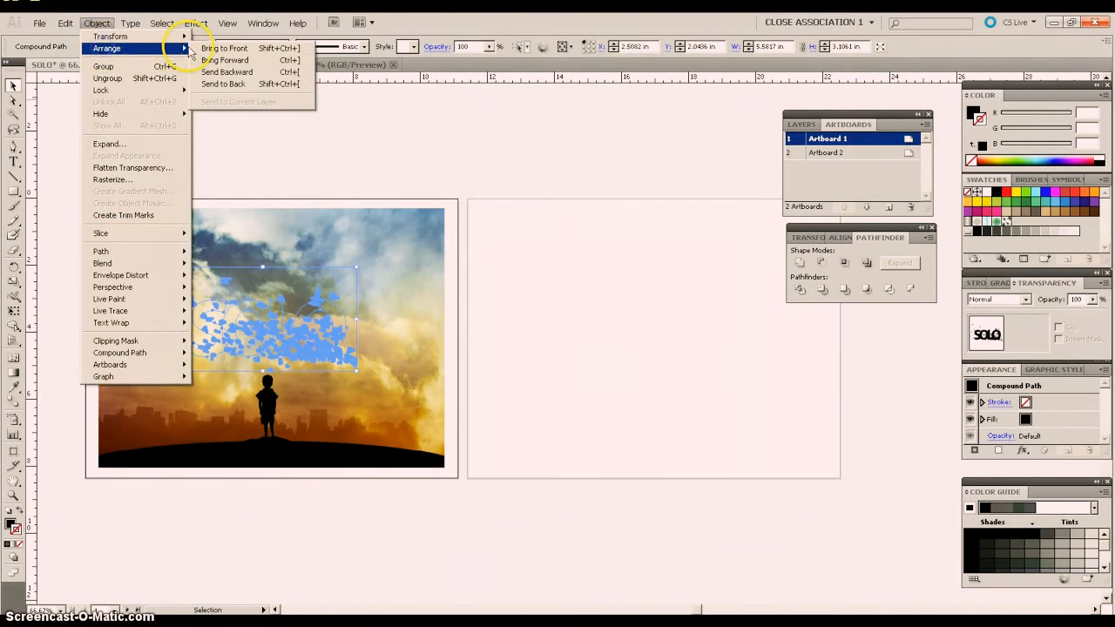
pyautogui.click(222, 47)
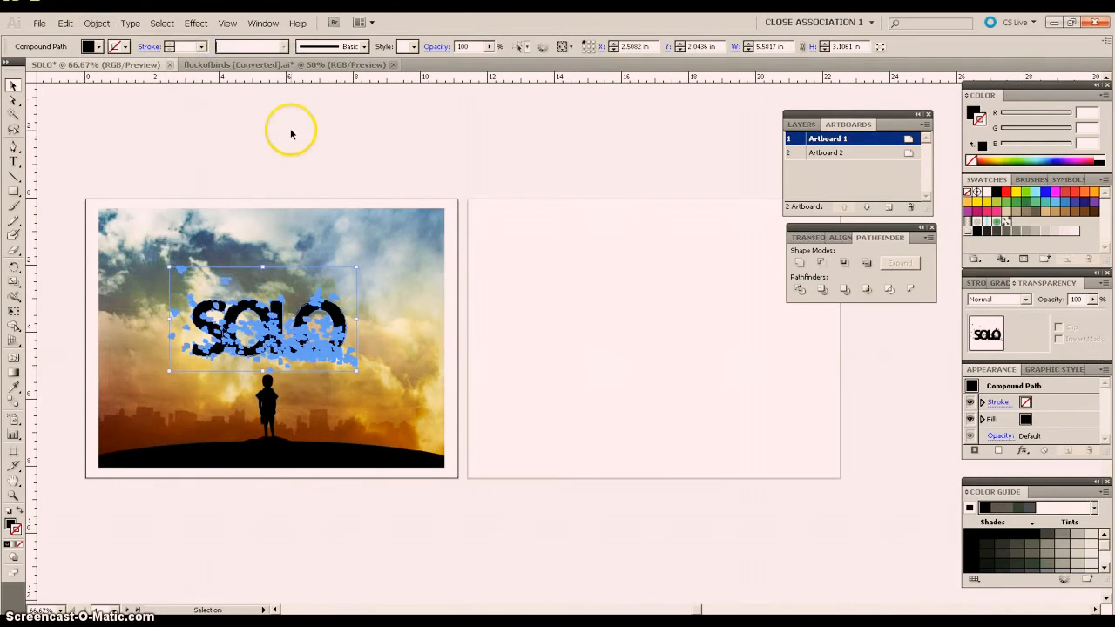
pyautogui.click(316, 178)
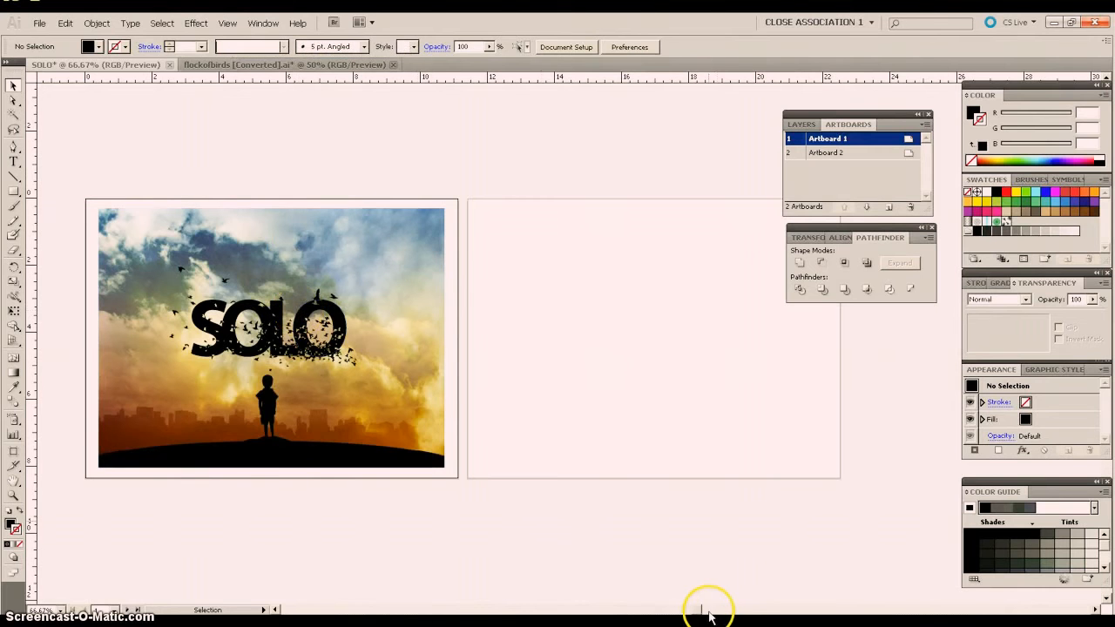
# - Examine the SOLO lettering and birds against the sky photo up close and in the full composition
pyautogui.moveTo(696, 613)
pyautogui.mouseDown()
pyautogui.moveTo(679, 614)
pyautogui.moveTo(688, 612)
pyautogui.mouseUp()
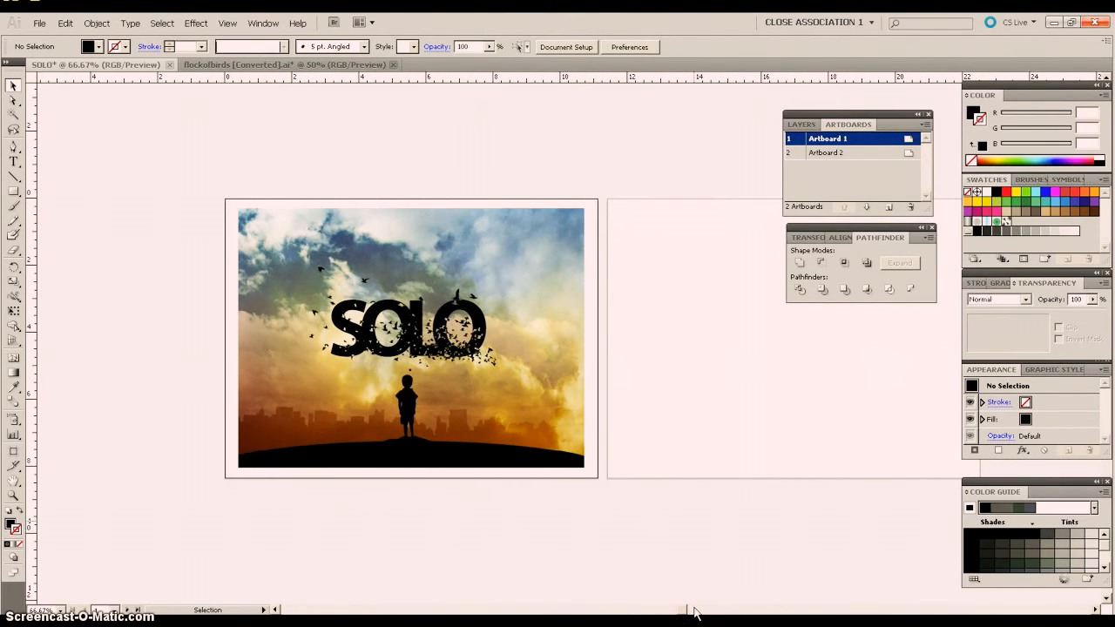
pyautogui.hotkey('ctrl', '+')
pyautogui.hotkey('ctrl', '+')
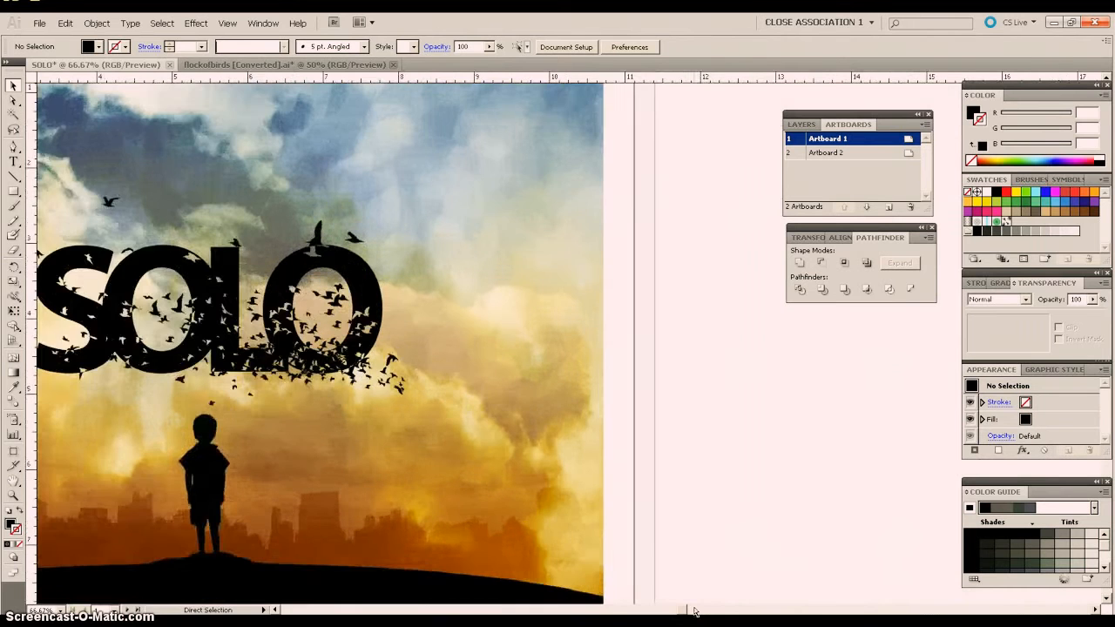
pyautogui.hotkey('ctrl', '+')
pyautogui.hotkey('ctrl', '+')
pyautogui.hotkey('ctrl', '+')
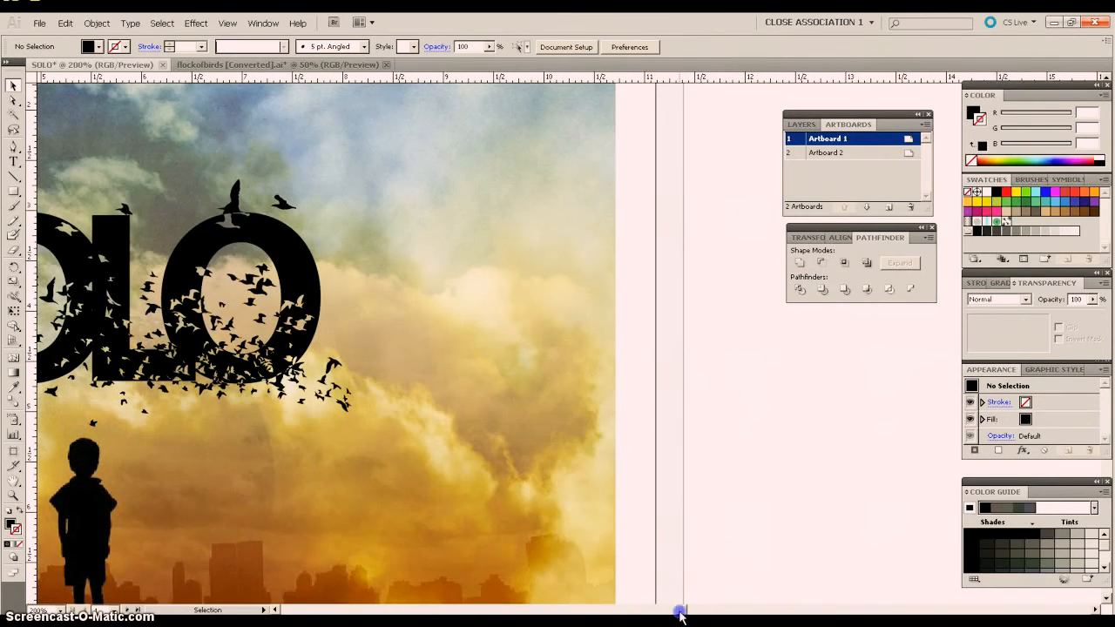
pyautogui.moveTo(680, 615); pyautogui.dragTo(659, 610)
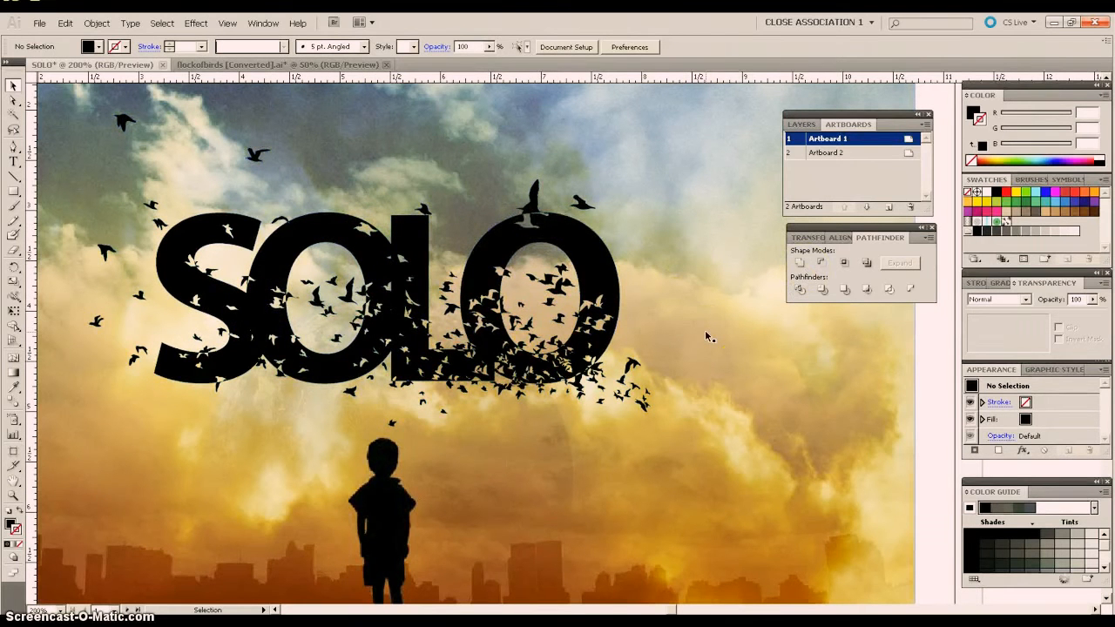
pyautogui.hotkey('ctrl', '-')
pyautogui.hotkey('ctrl', '-')
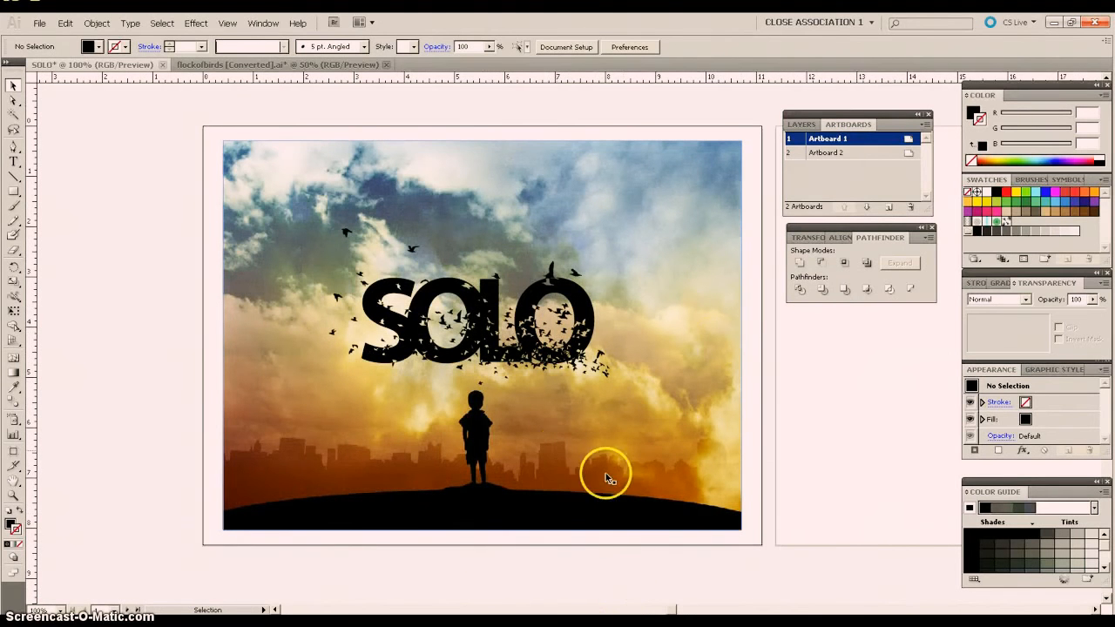
pyautogui.moveTo(673, 609); pyautogui.dragTo(679, 612)
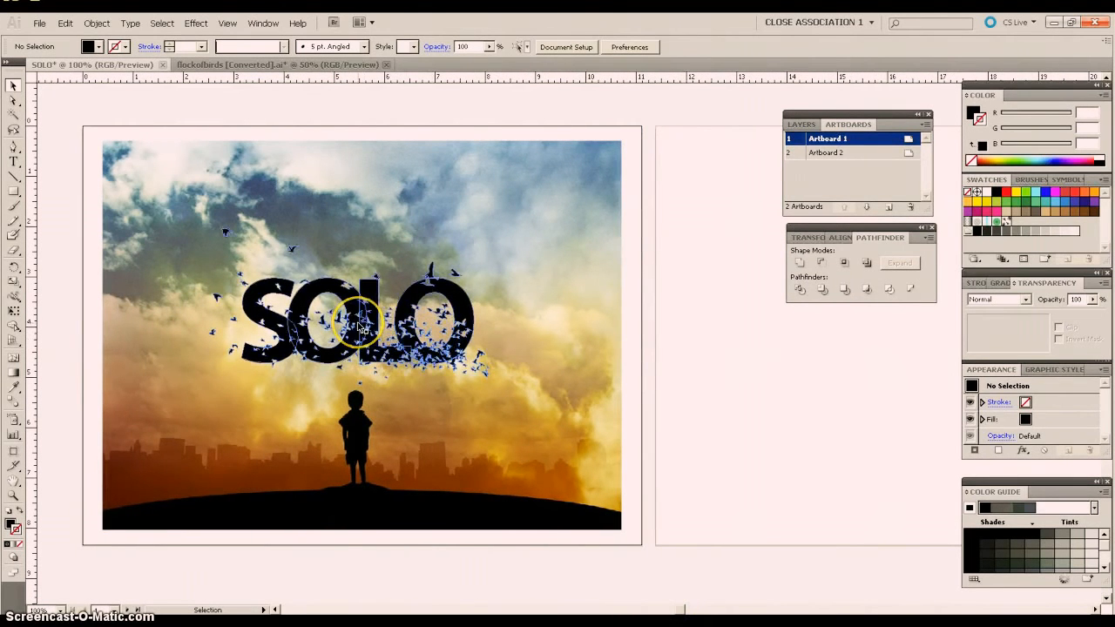
# - Set the blending mode of the SOLO compound path on the first artboard to Overlay and deselect it
pyautogui.click(266, 357)
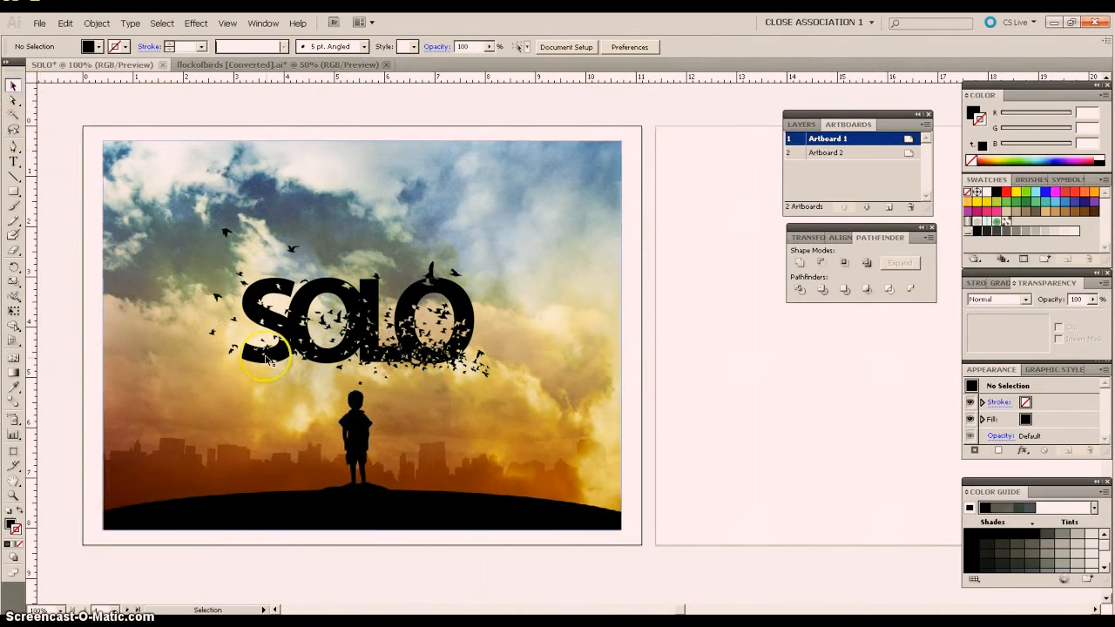
pyautogui.click(374, 346)
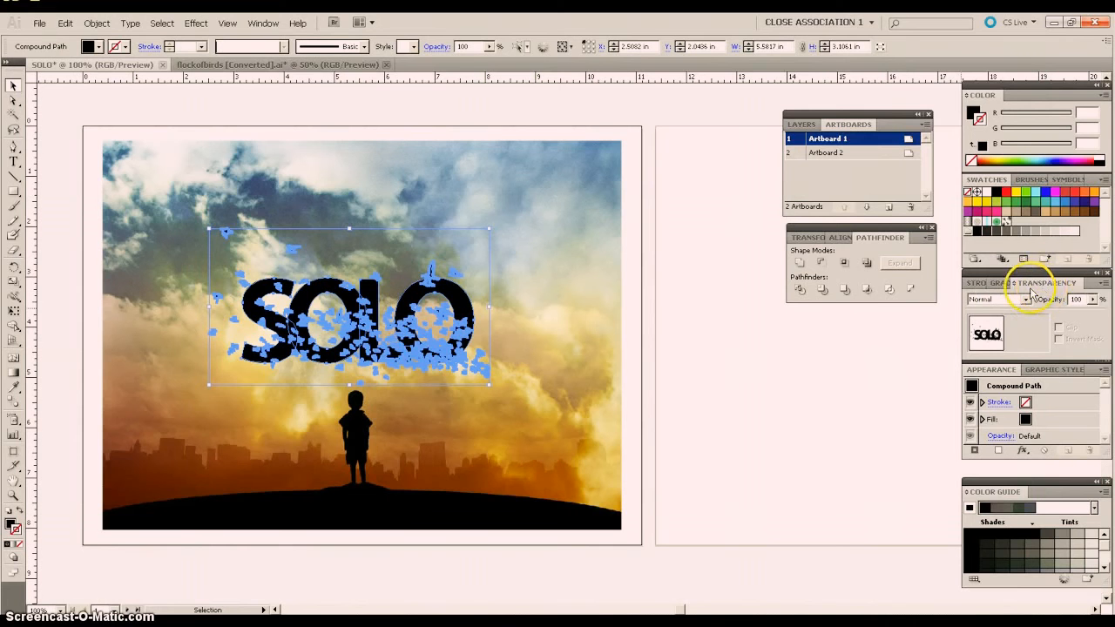
pyautogui.click(250, 26)
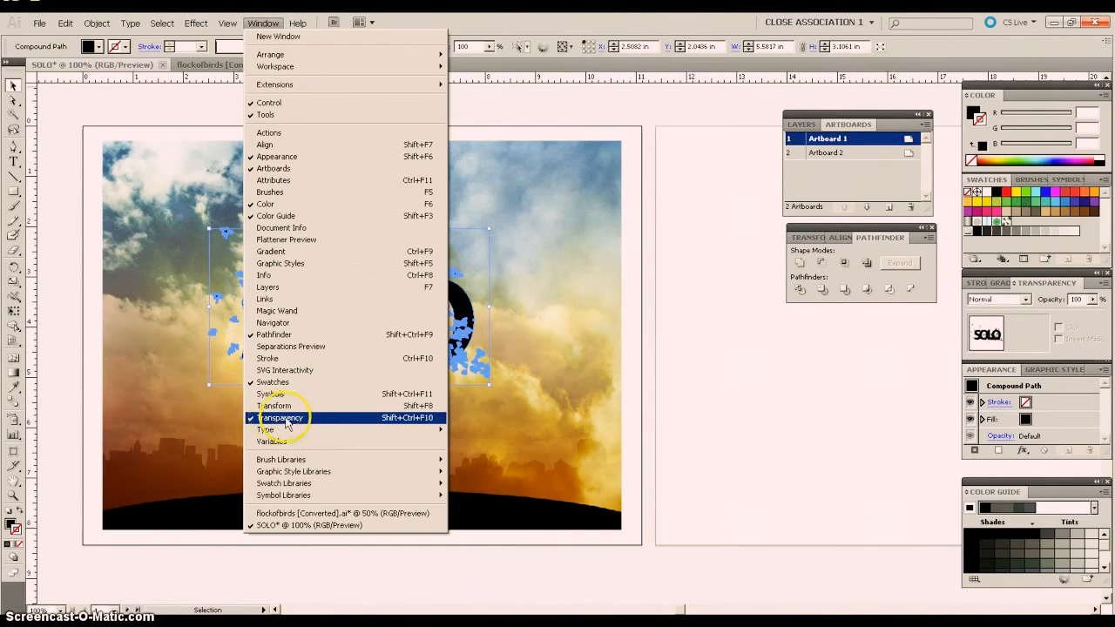
pyautogui.click(262, 24)
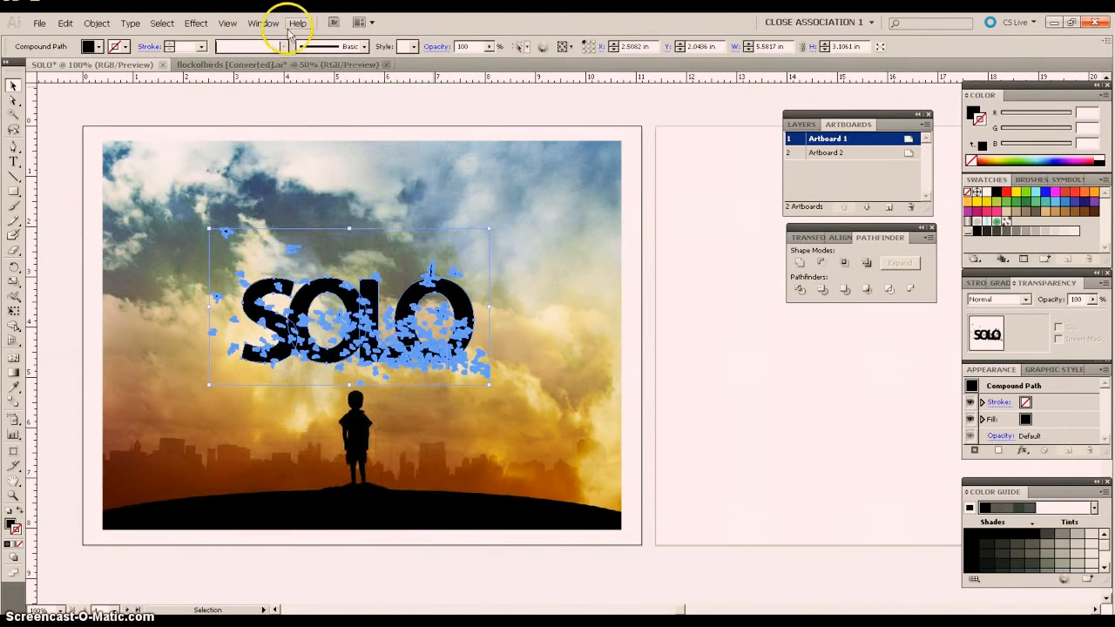
pyautogui.click(1026, 299)
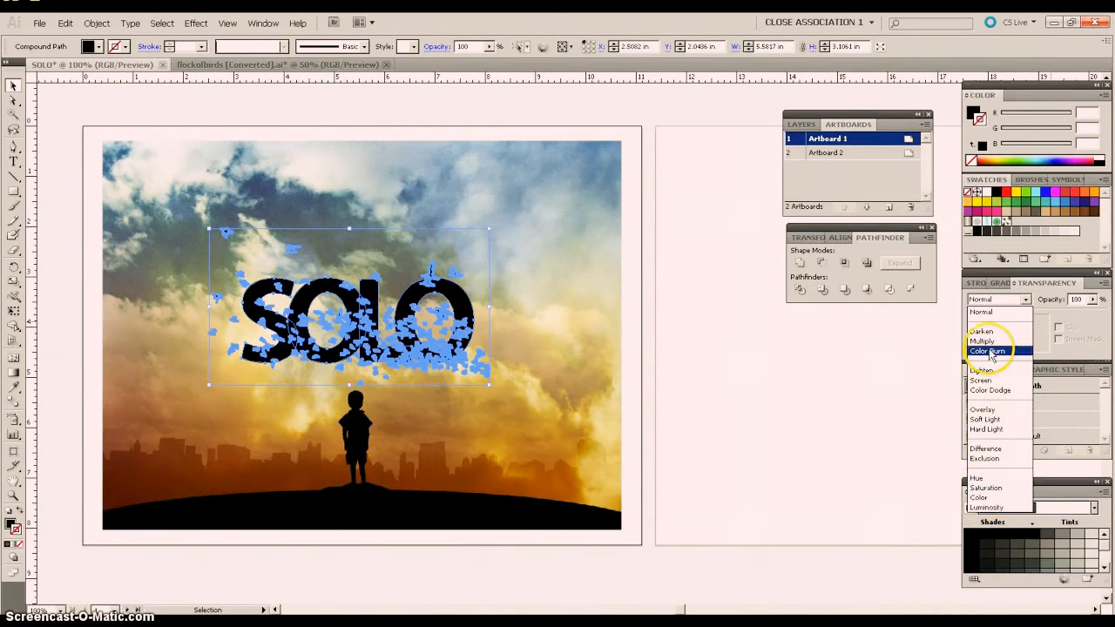
pyautogui.click(983, 409)
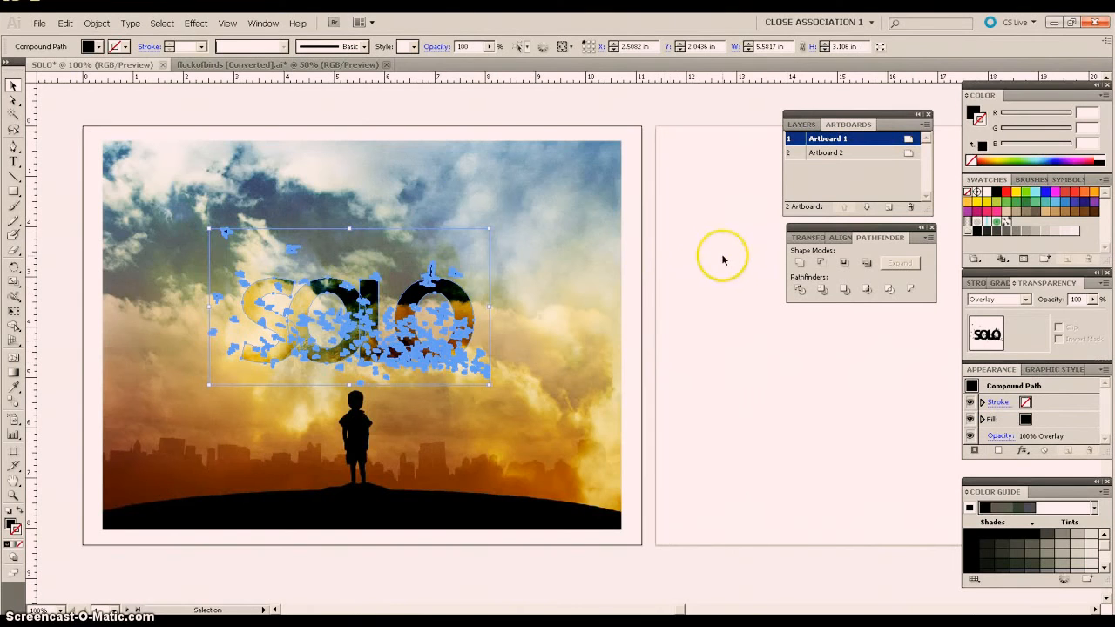
pyautogui.click(627, 174)
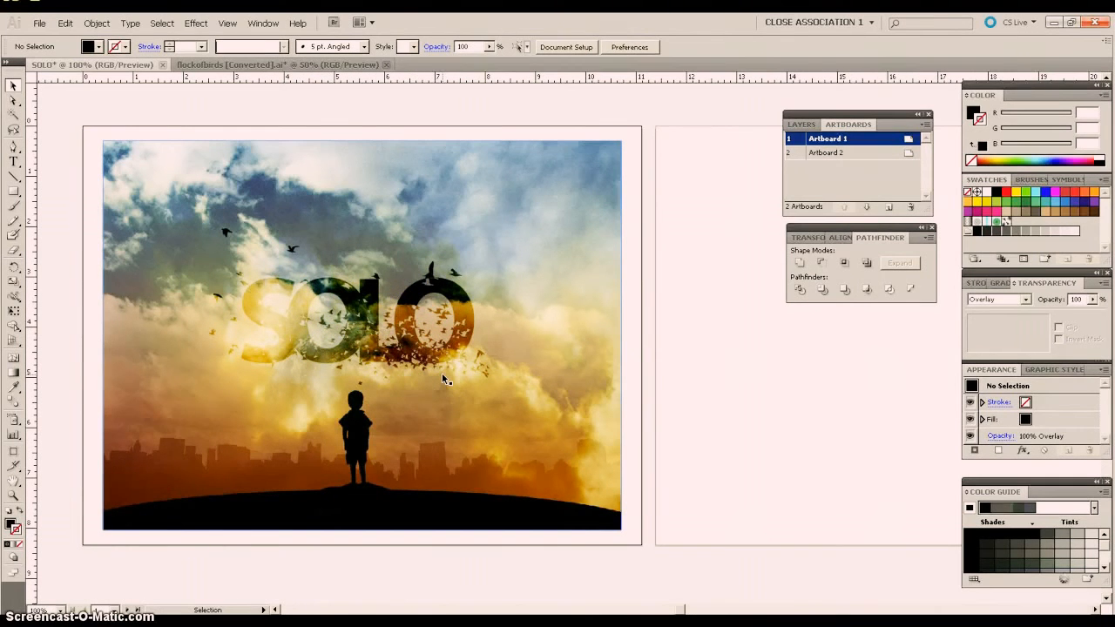
# - Duplicate the SOLO compound path and the sky photo from the first artboard onto the second artboard
pyautogui.click(425, 353)
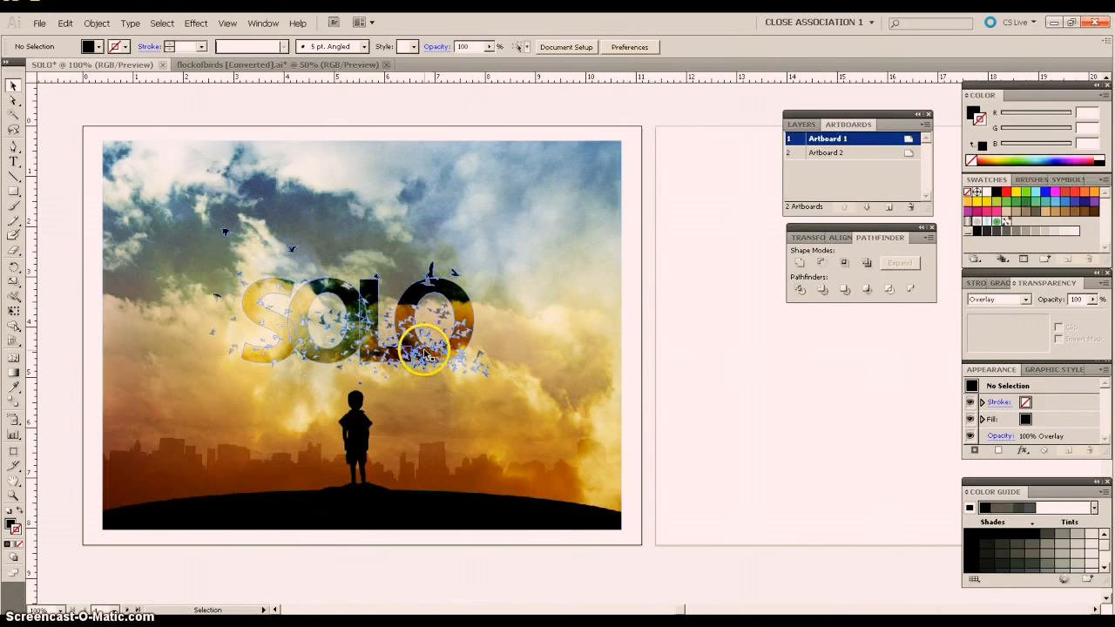
pyautogui.hscroll(-2, 306, 597)
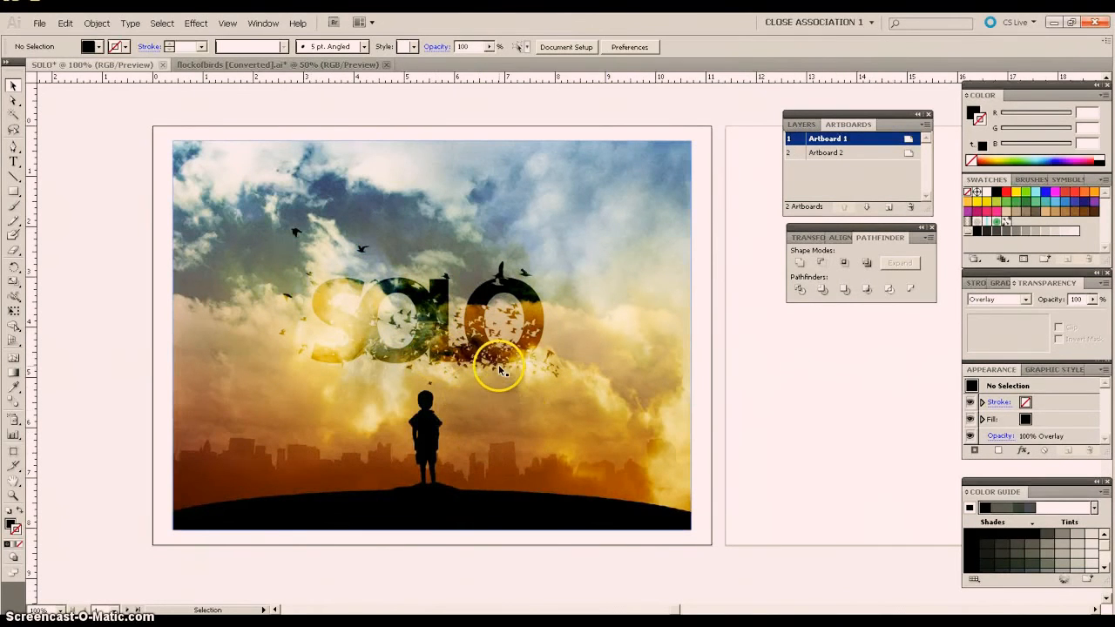
pyautogui.click(488, 333)
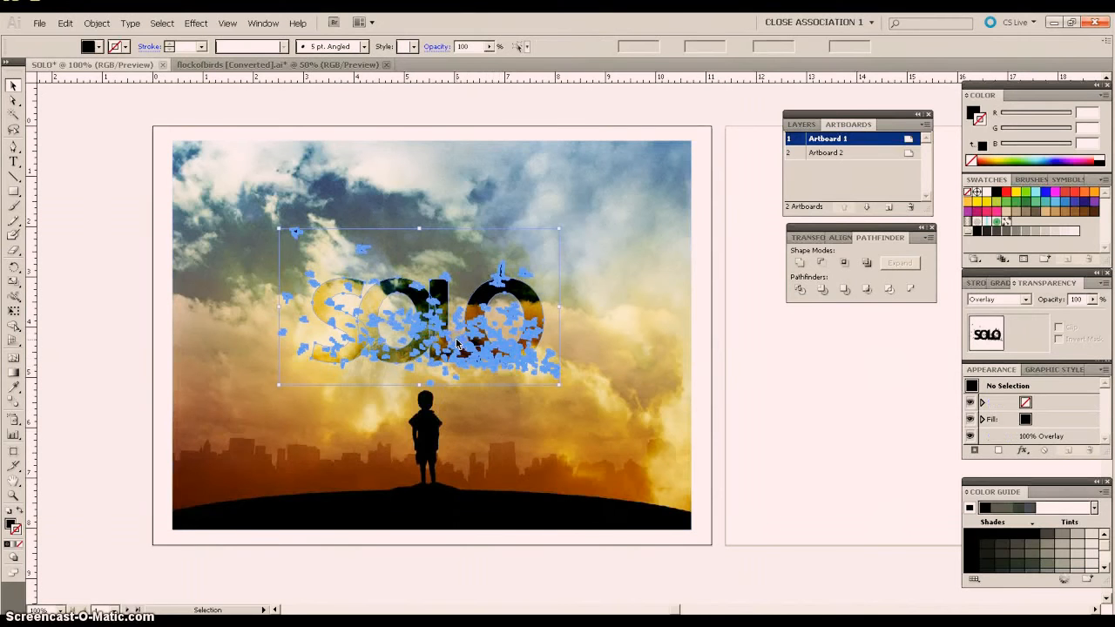
pyautogui.hscroll(6, 678, 615)
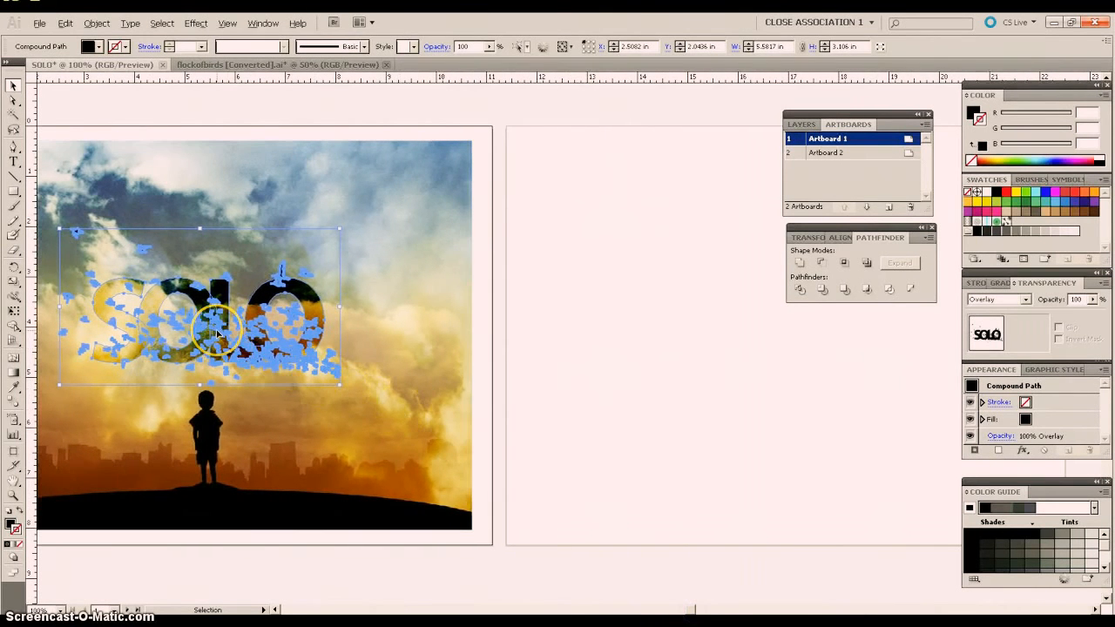
pyautogui.moveTo(218, 334); pyautogui.dragTo(780, 340)
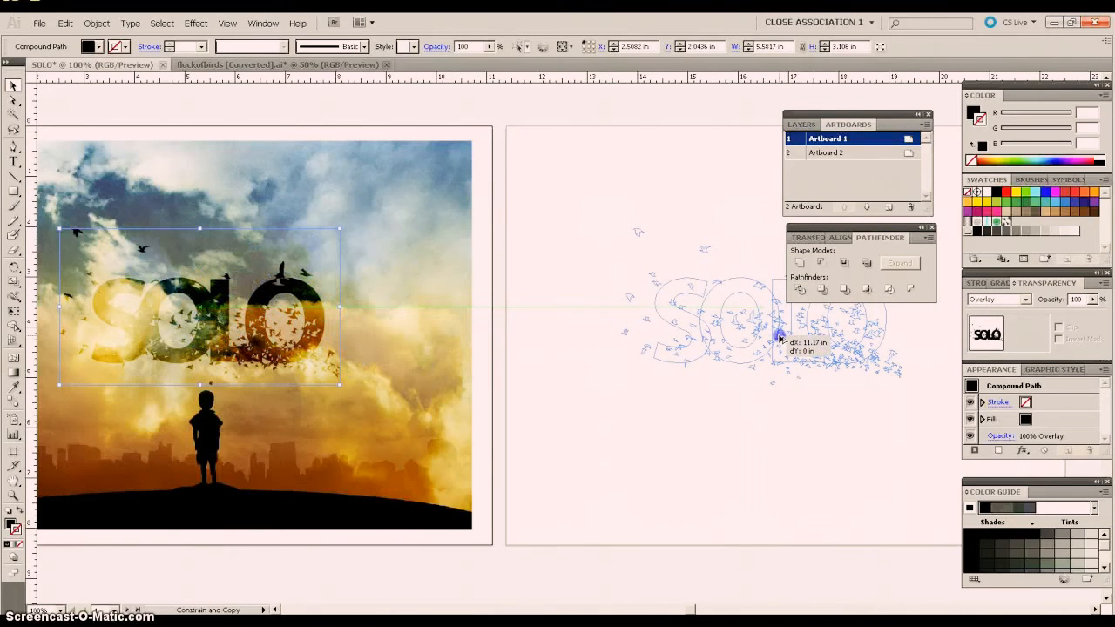
pyautogui.moveTo(780, 340); pyautogui.dragTo(780, 339)
pyautogui.click(801, 454)
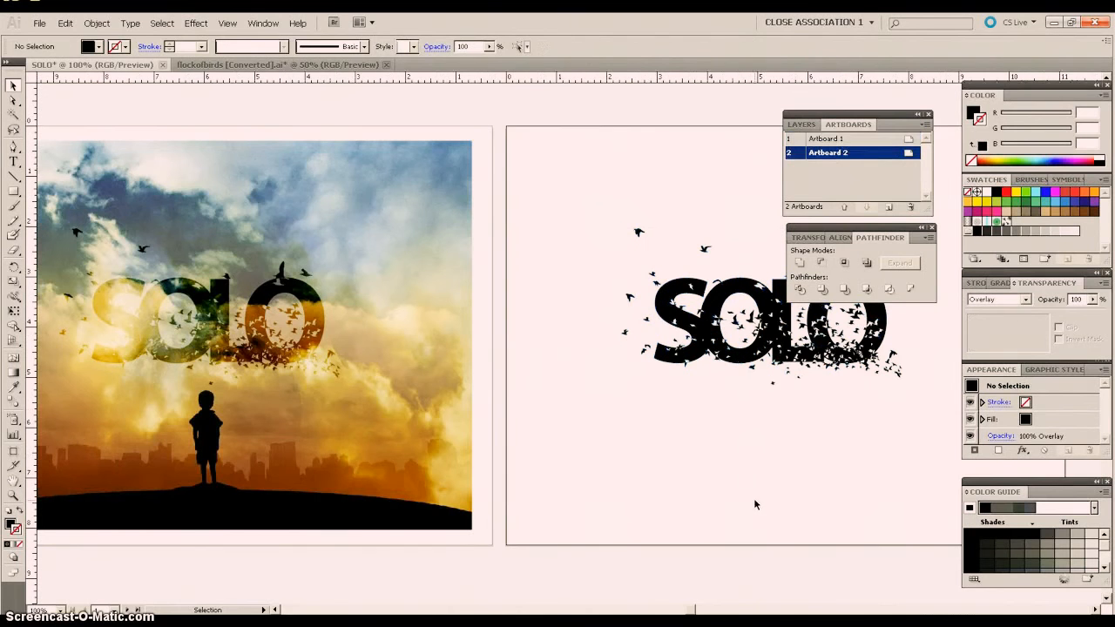
pyautogui.click(371, 367)
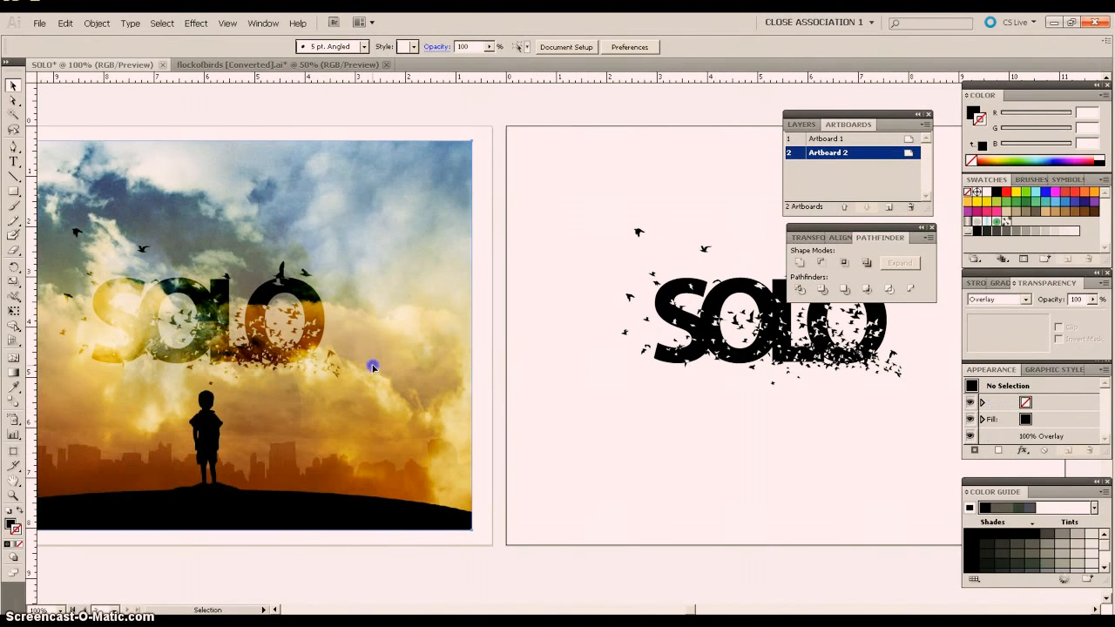
pyautogui.moveTo(373, 369); pyautogui.dragTo(931, 355)
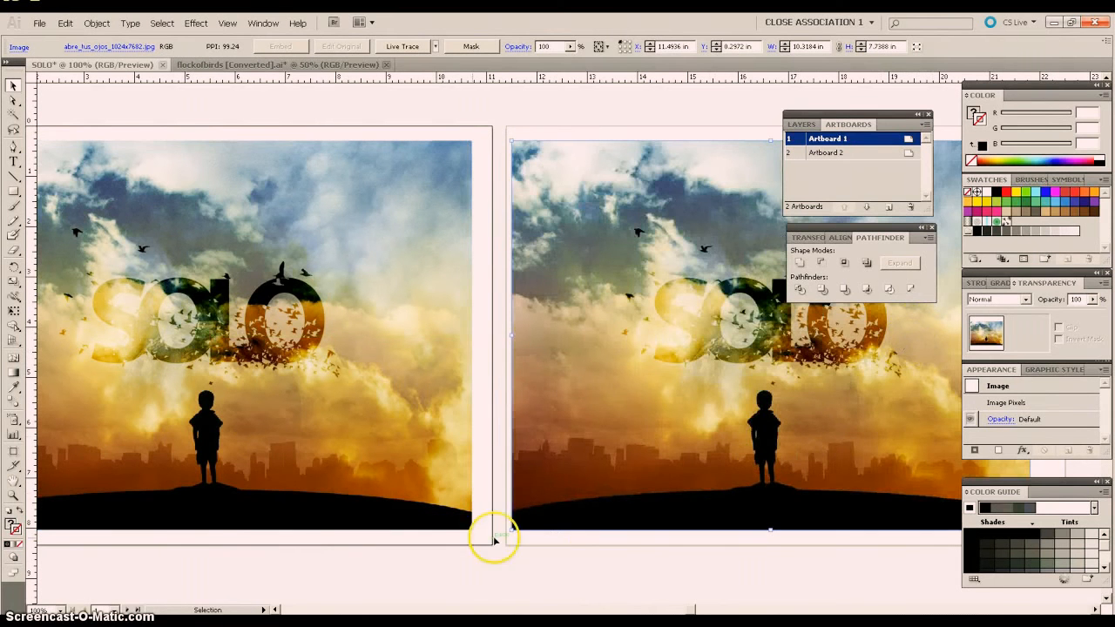
# - Set the blending mode of the SOLO compound path on the second artboard to Normal and deselect it
pyautogui.click(705, 332)
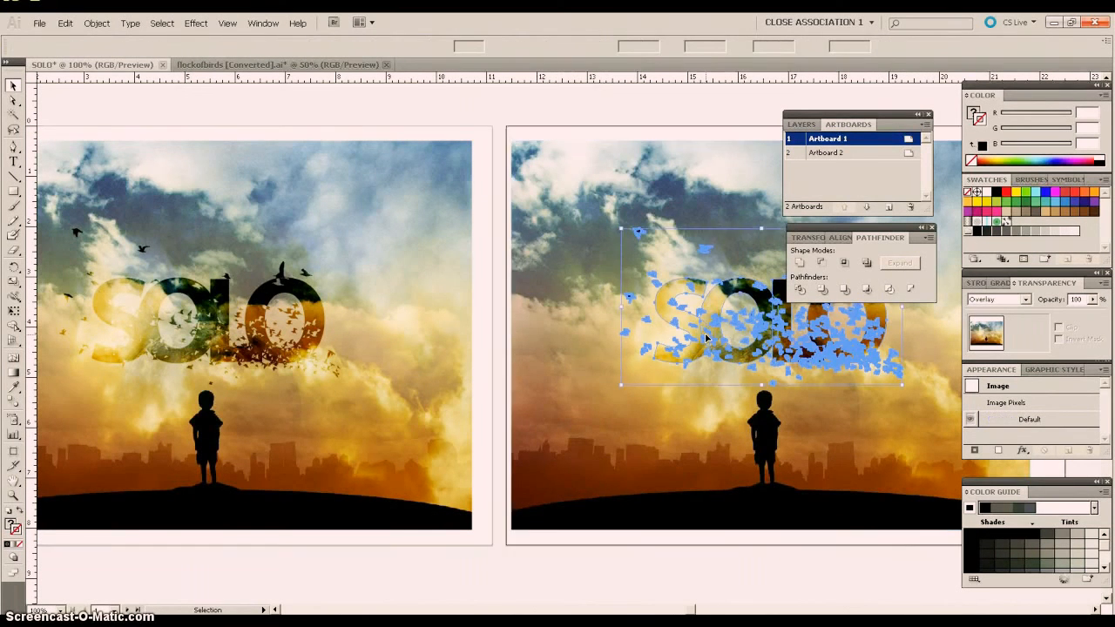
pyautogui.click(1025, 299)
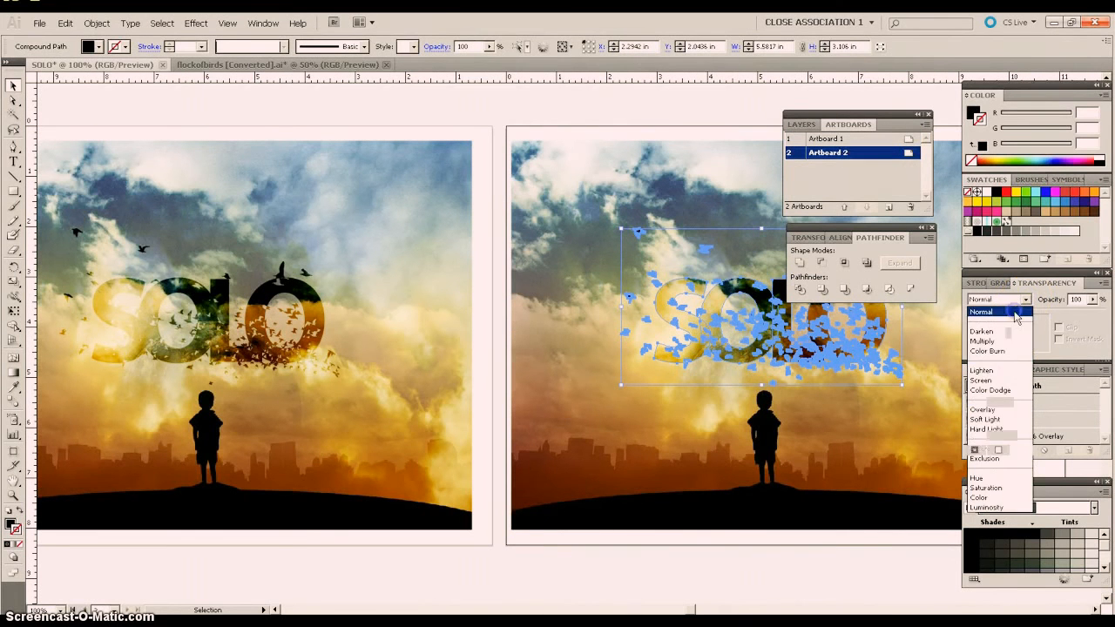
pyautogui.click(1014, 312)
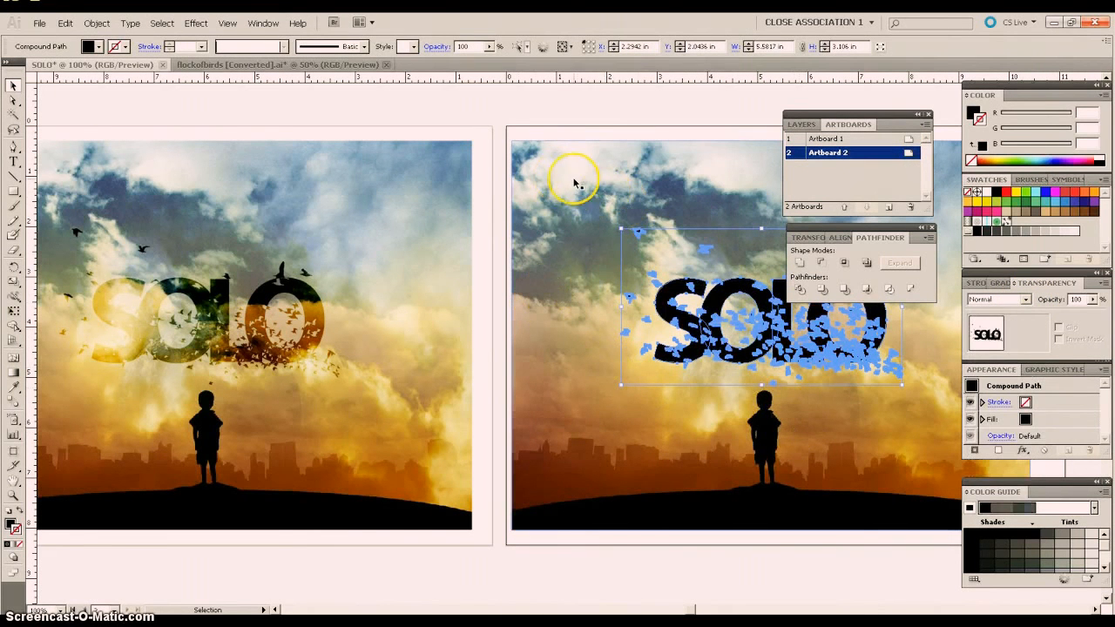
pyautogui.click(527, 113)
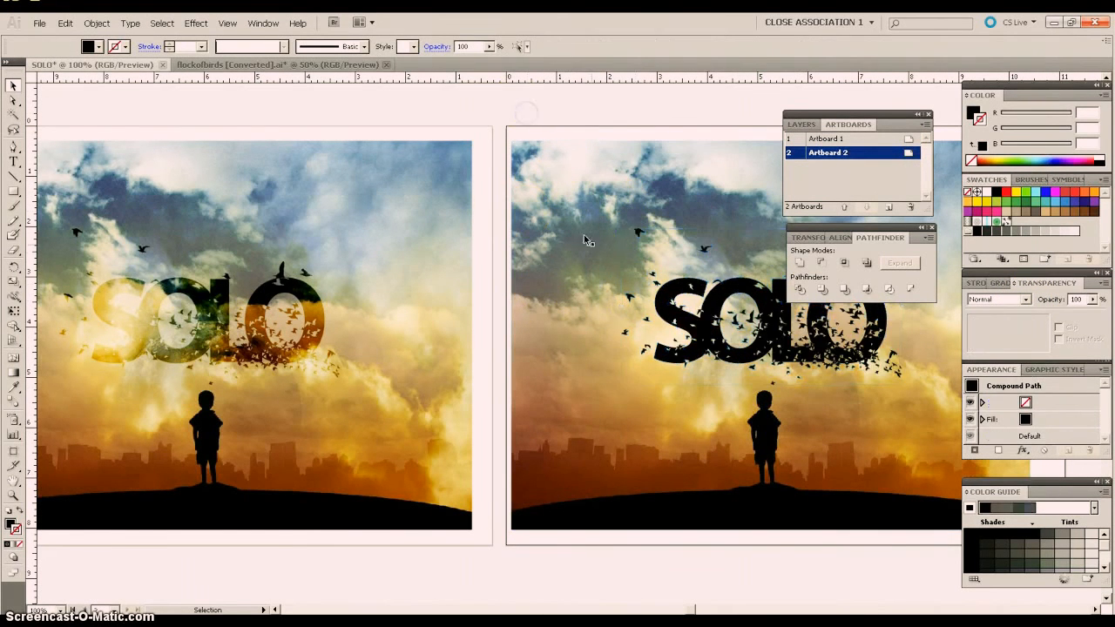
# - Make a clipping mask from the SOLO compound path and the sky photo on the second artboard, and deselect the result
pyautogui.click(571, 272)
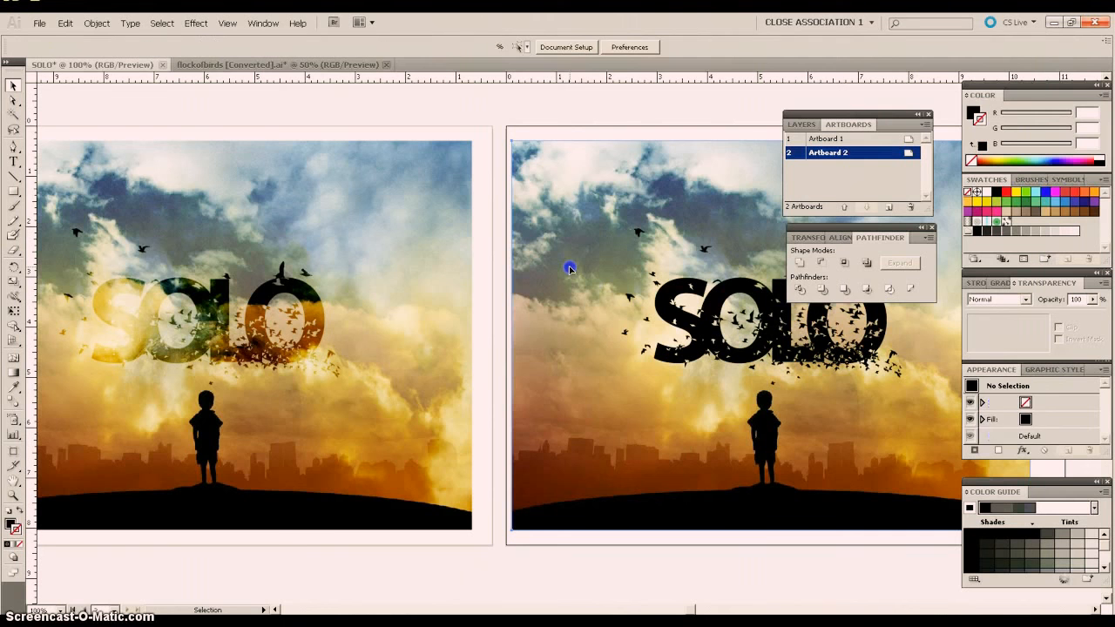
pyautogui.keyDown('shift'); pyautogui.click(687, 327); pyautogui.keyUp('shift')
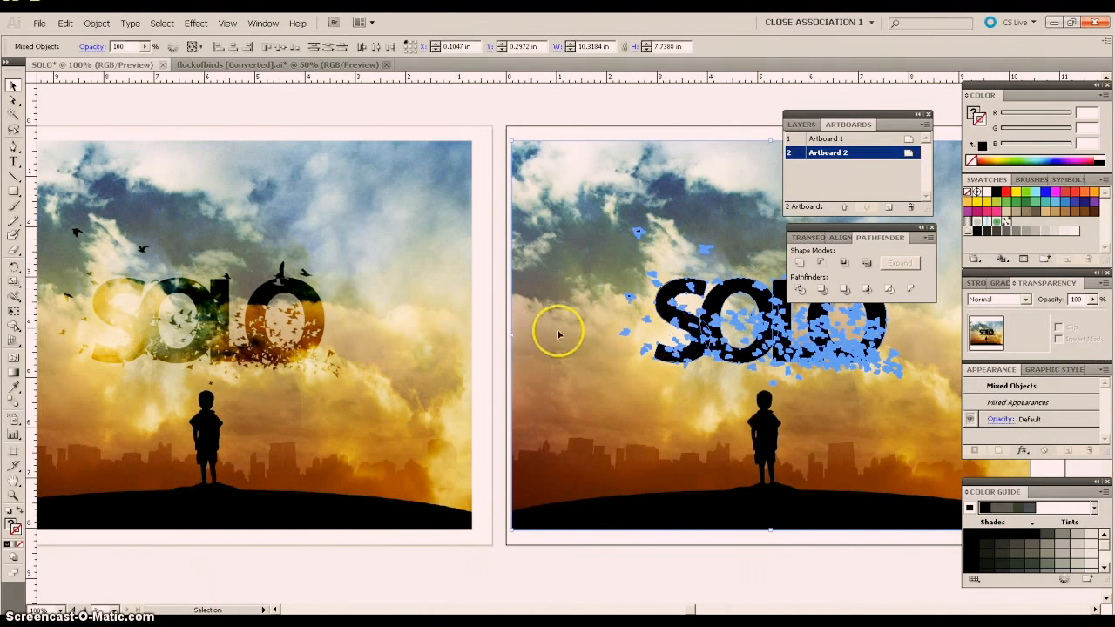
pyautogui.keyDown('shift'); pyautogui.click(435, 266); pyautogui.keyUp('shift')
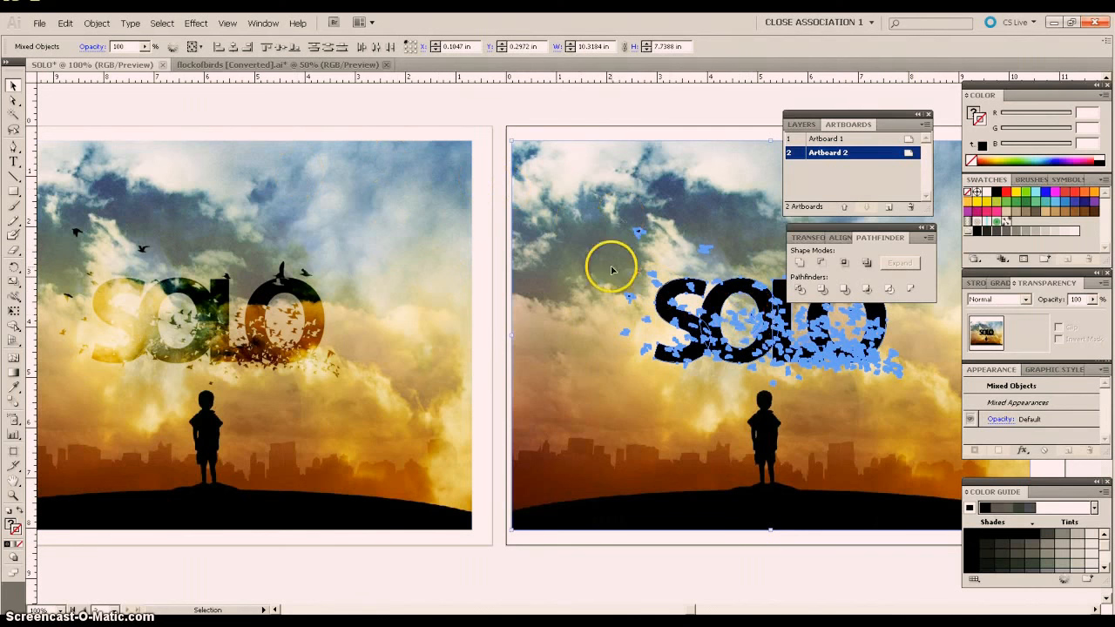
pyautogui.click(92, 27)
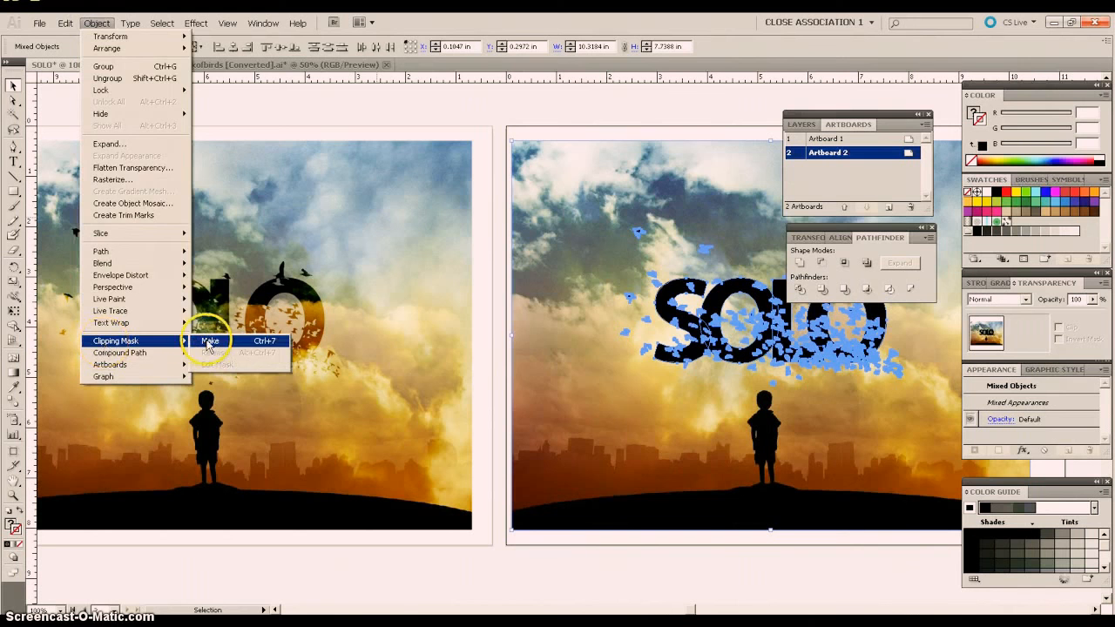
pyautogui.click(213, 341)
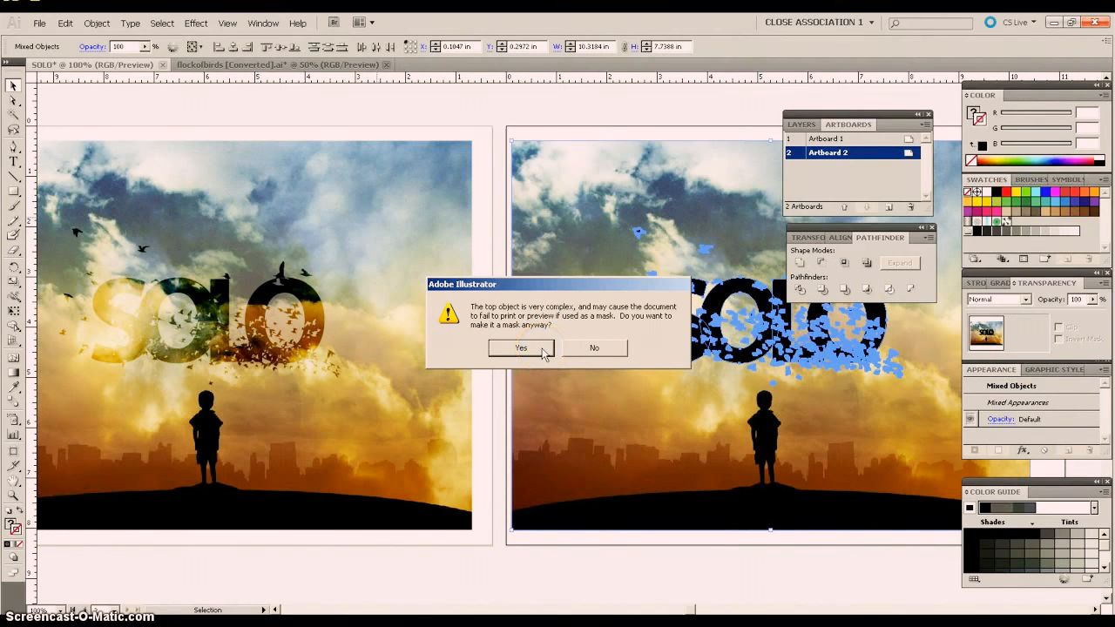
pyautogui.click(520, 347)
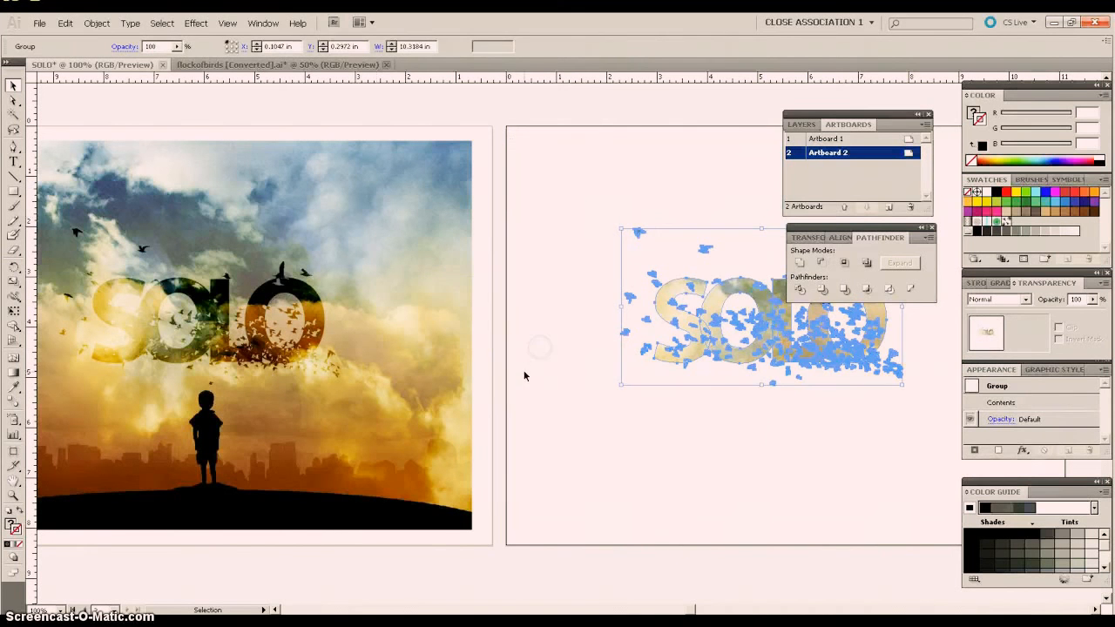
pyautogui.moveTo(694, 611); pyautogui.dragTo(707, 610)
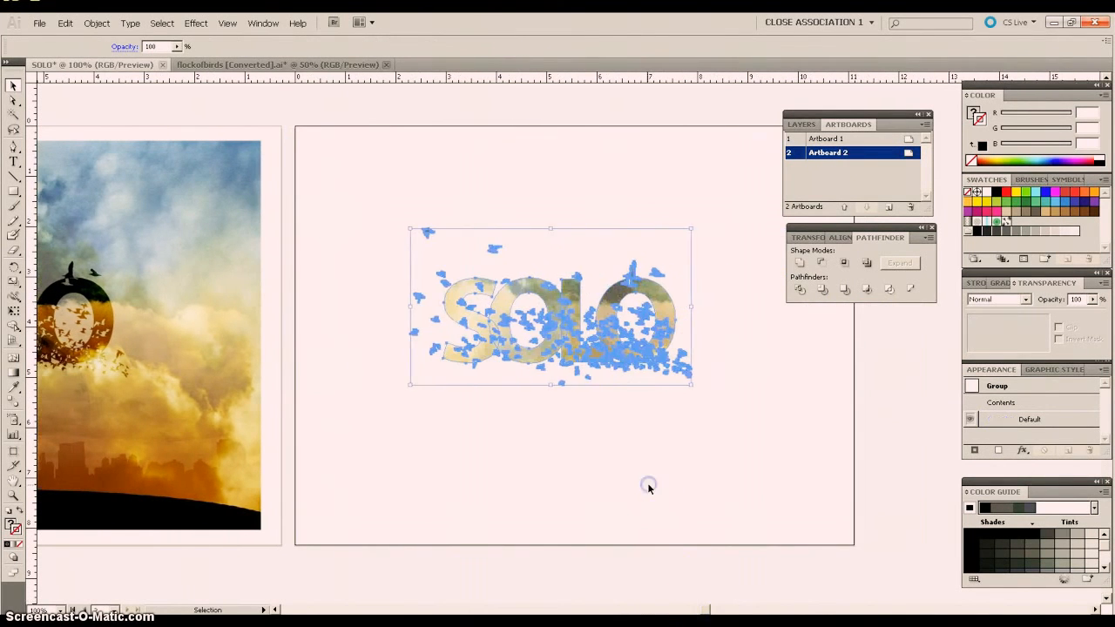
pyautogui.click(647, 485)
pyautogui.click(706, 610)
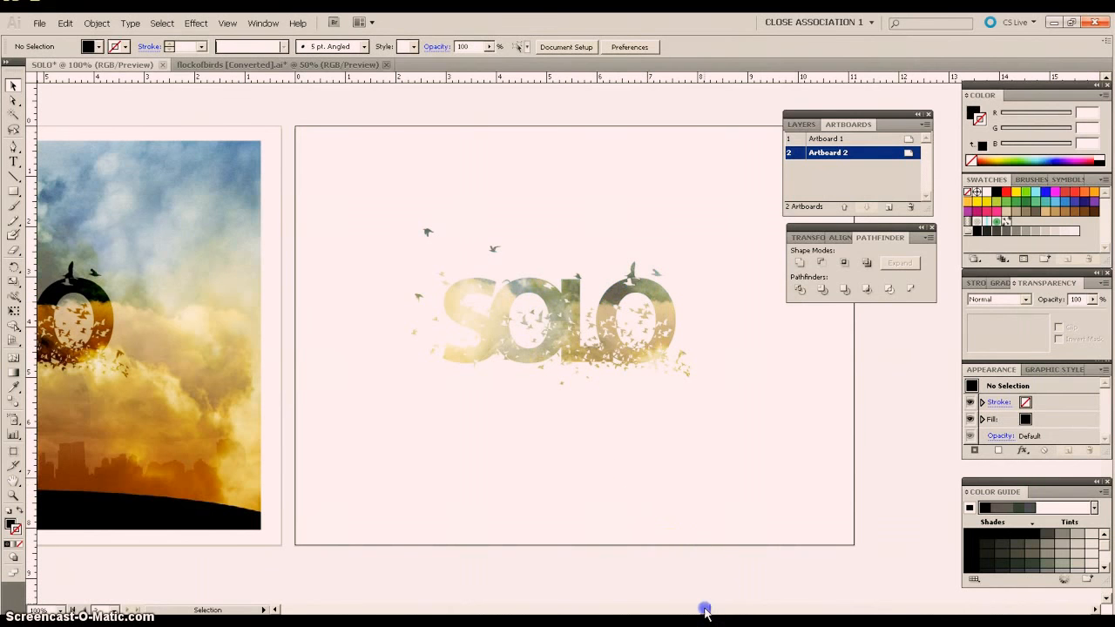
pyautogui.moveTo(703, 611)
pyautogui.mouseDown()
pyautogui.moveTo(679, 610)
pyautogui.moveTo(707, 607)
pyautogui.mouseUp()
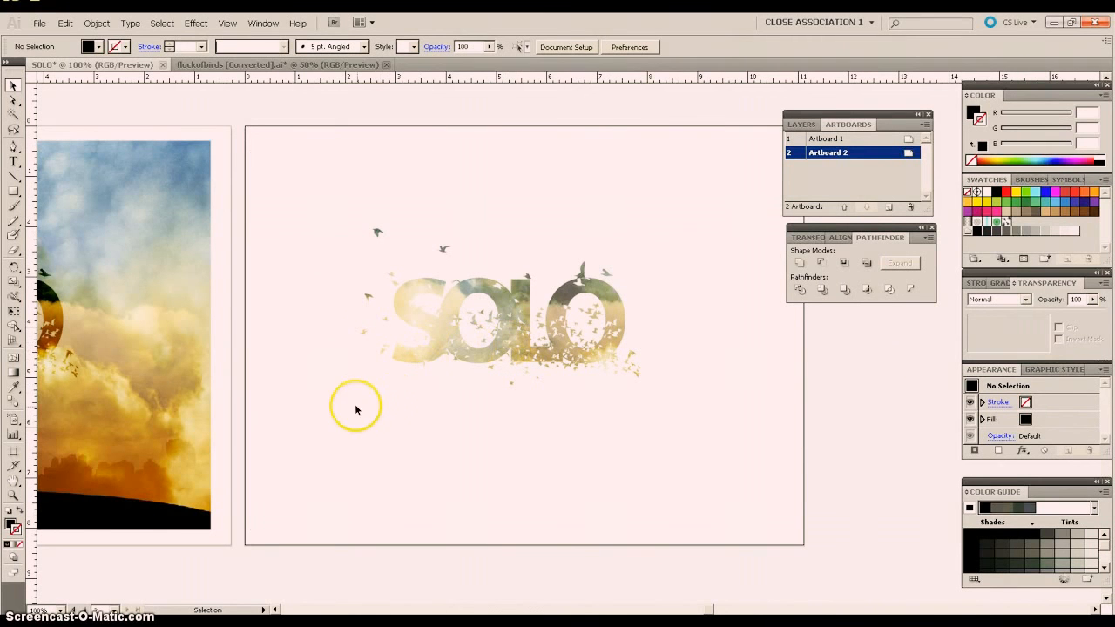
# - Inside the clipping group, scale the photo to about 6.37 × 4.78 in and position it so the boy stands within the L
pyautogui.doubleClick(519, 339)
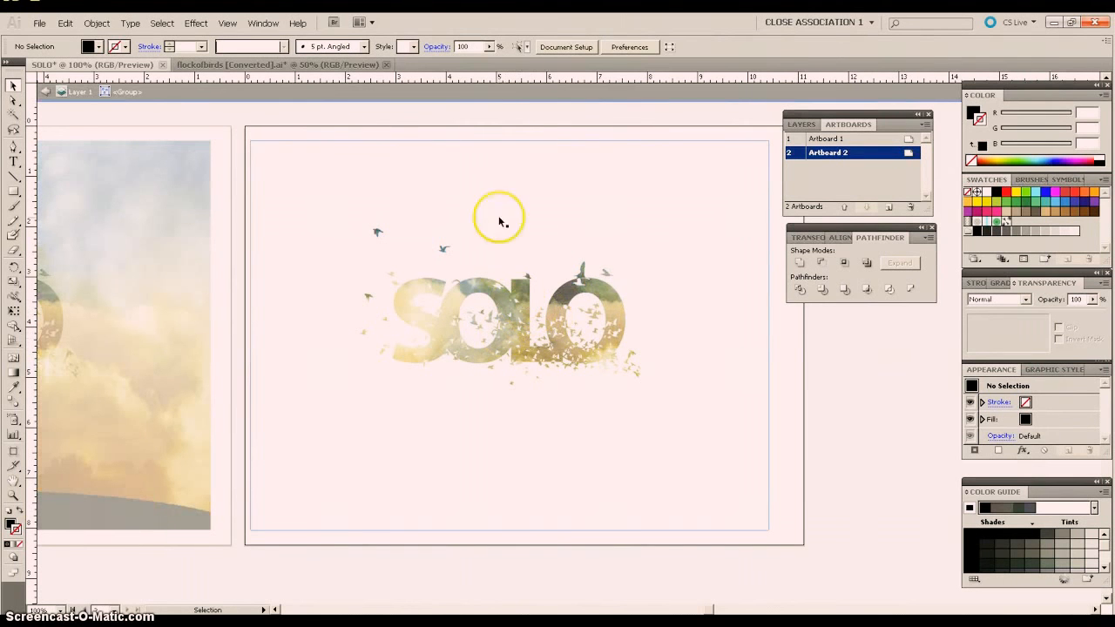
pyautogui.click(505, 157)
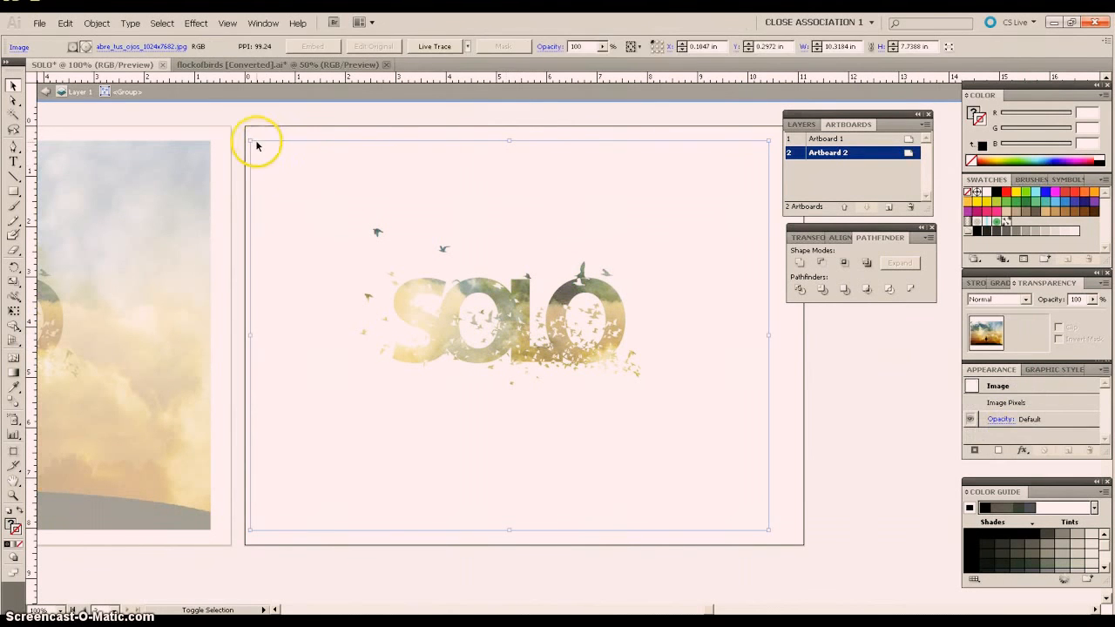
pyautogui.moveTo(250, 140); pyautogui.dragTo(342, 209)
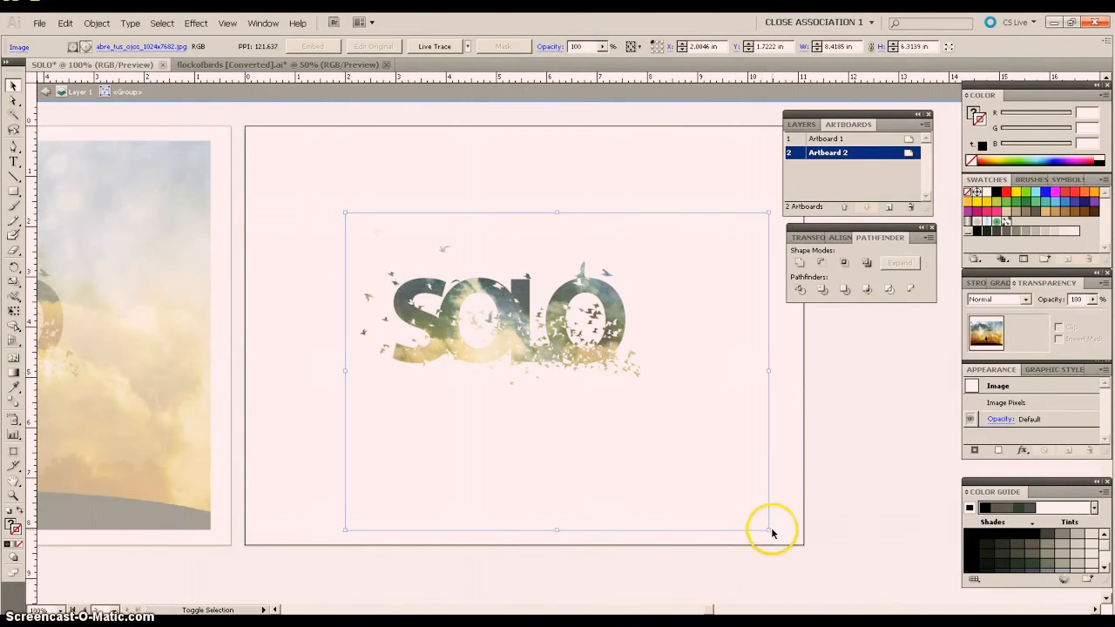
pyautogui.moveTo(771, 527); pyautogui.dragTo(673, 452)
pyautogui.moveTo(628, 405); pyautogui.dragTo(637, 380)
pyautogui.moveTo(567, 404); pyautogui.dragTo(599, 380)
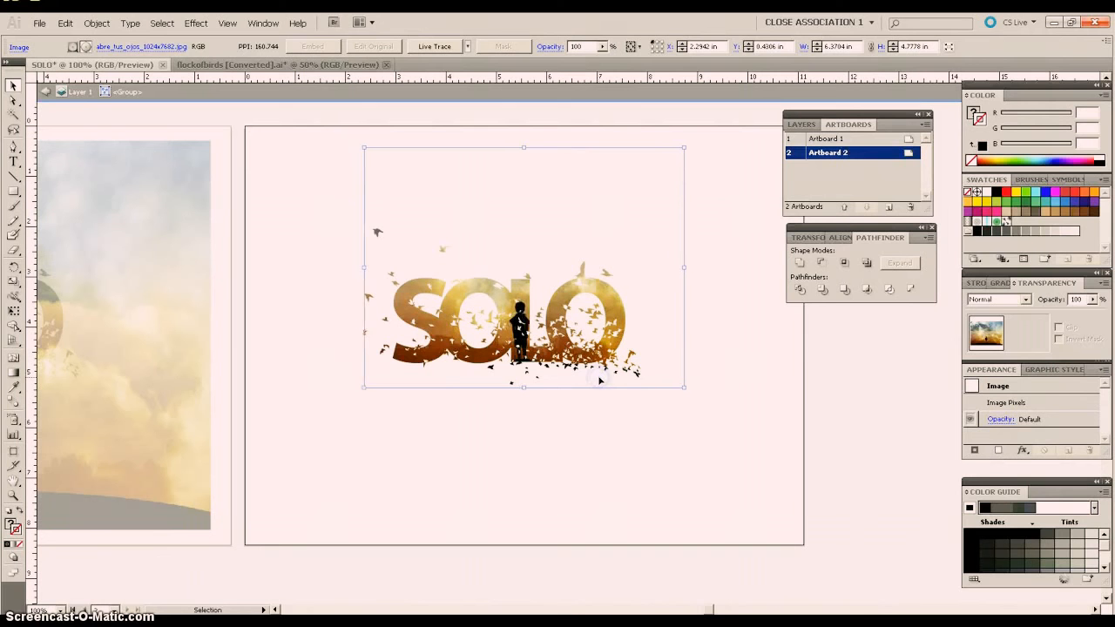
pyautogui.click(486, 452)
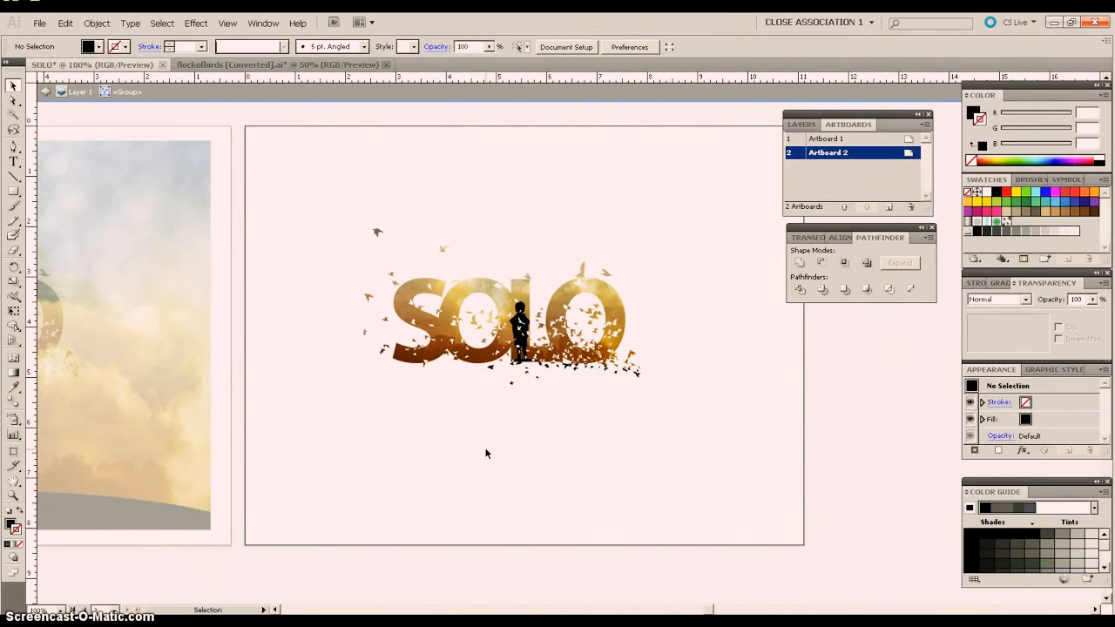
pyautogui.doubleClick(323, 459)
# - Enlarge the clipped SOLO group to about 7.64 × 4.25 in, place it near the second artboard's centre and deselect it
pyautogui.moveTo(667, 222); pyautogui.dragTo(331, 426)
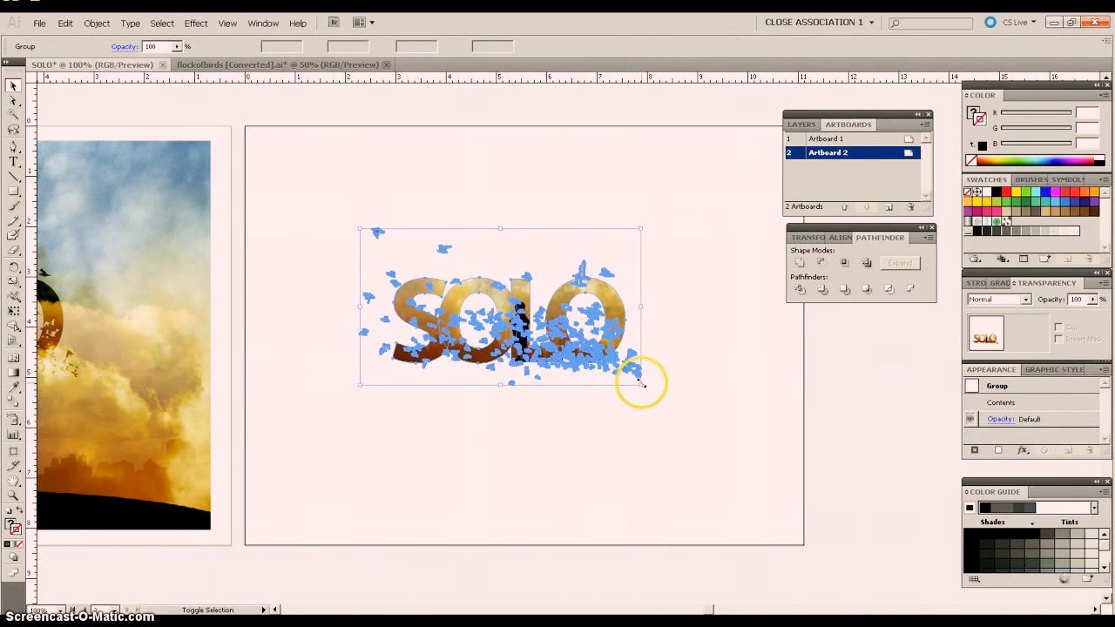
pyautogui.moveTo(641, 385); pyautogui.dragTo(739, 500)
pyautogui.moveTo(582, 373); pyautogui.dragTo(541, 352)
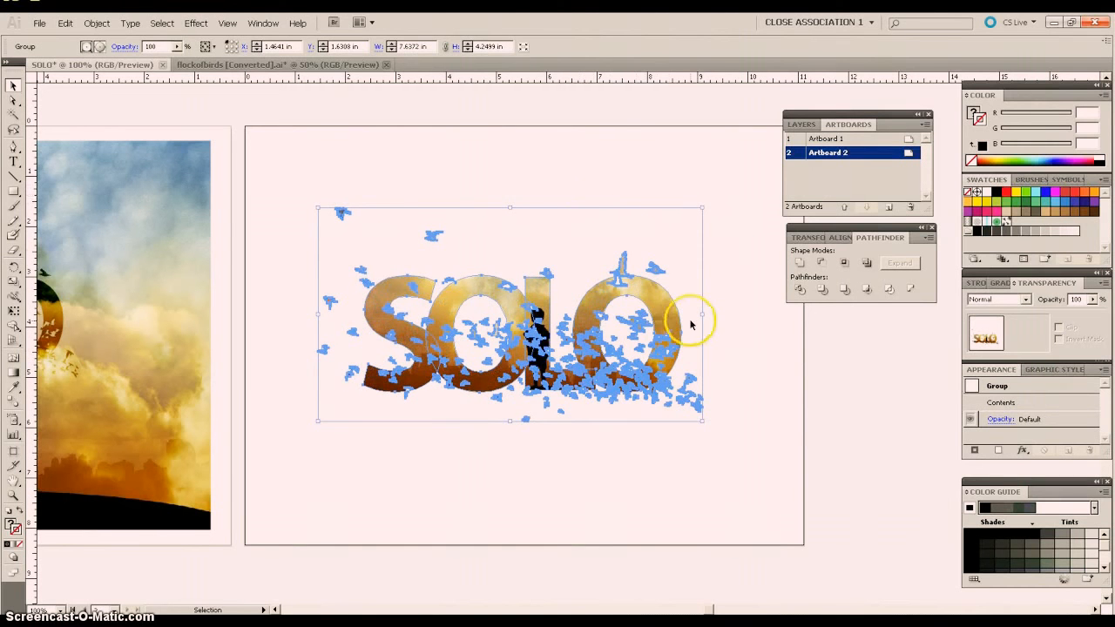
pyautogui.click(544, 167)
pyautogui.click(616, 331)
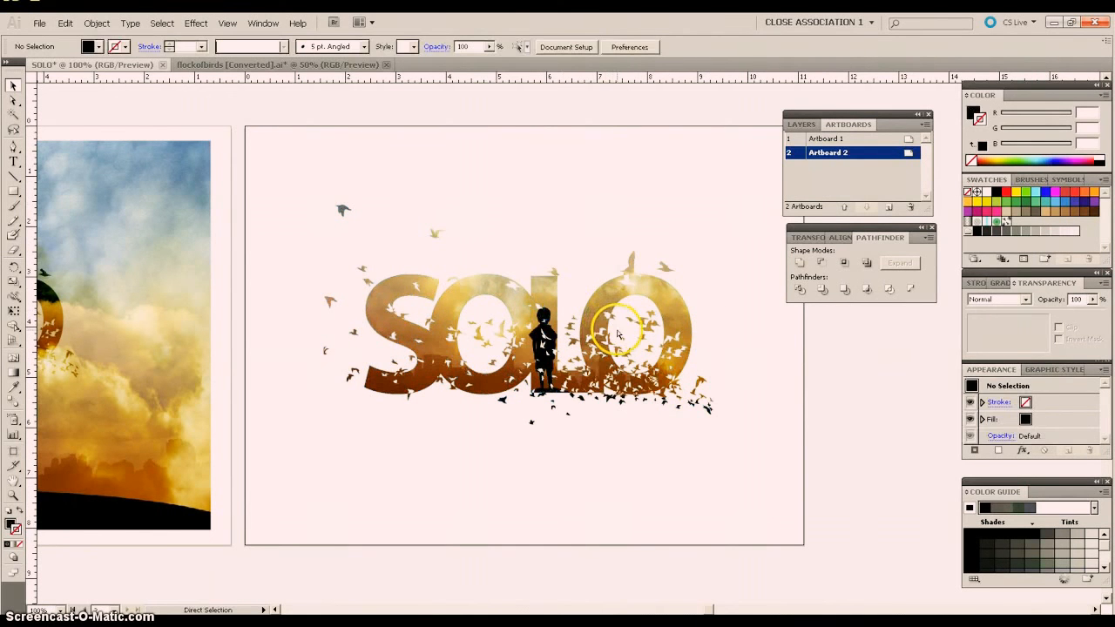
pyautogui.hotkey('ctrl', '-')
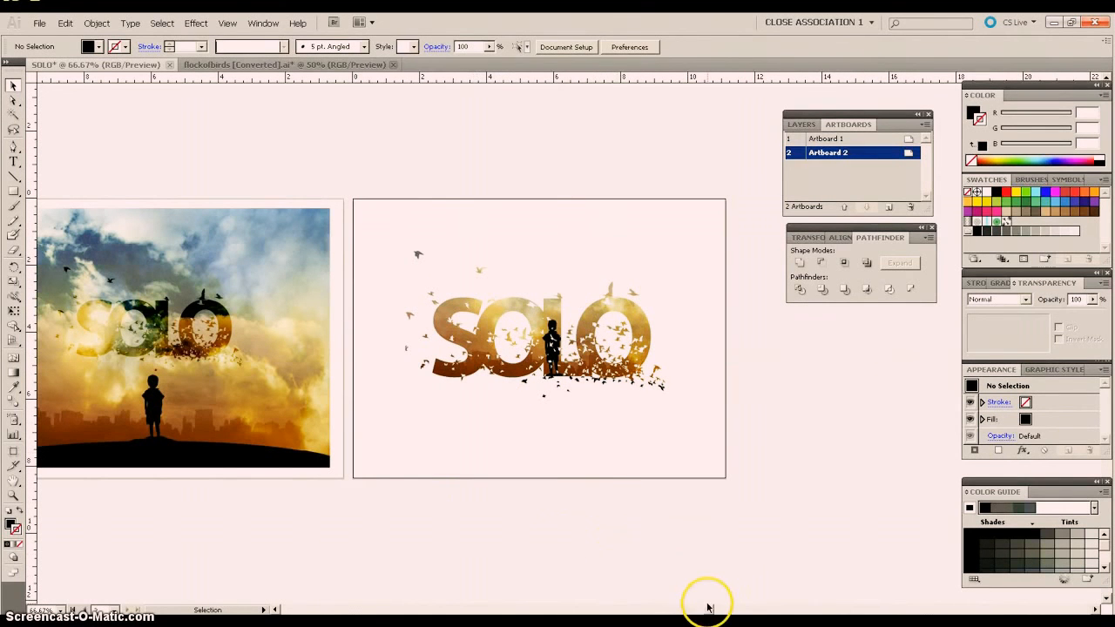
pyautogui.moveTo(707, 616); pyautogui.dragTo(697, 614)
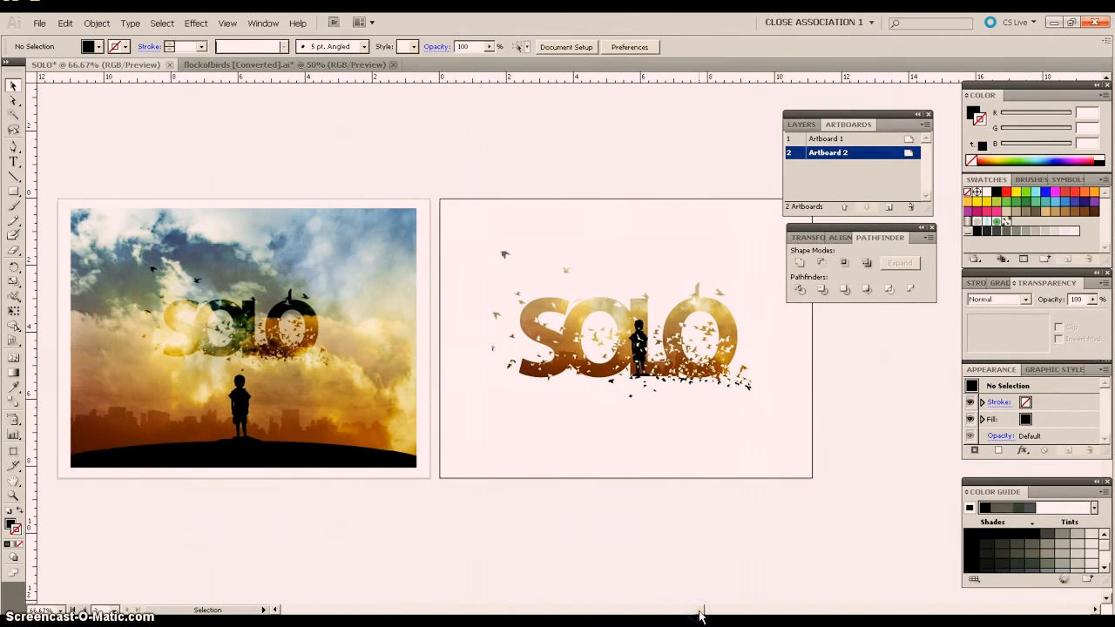